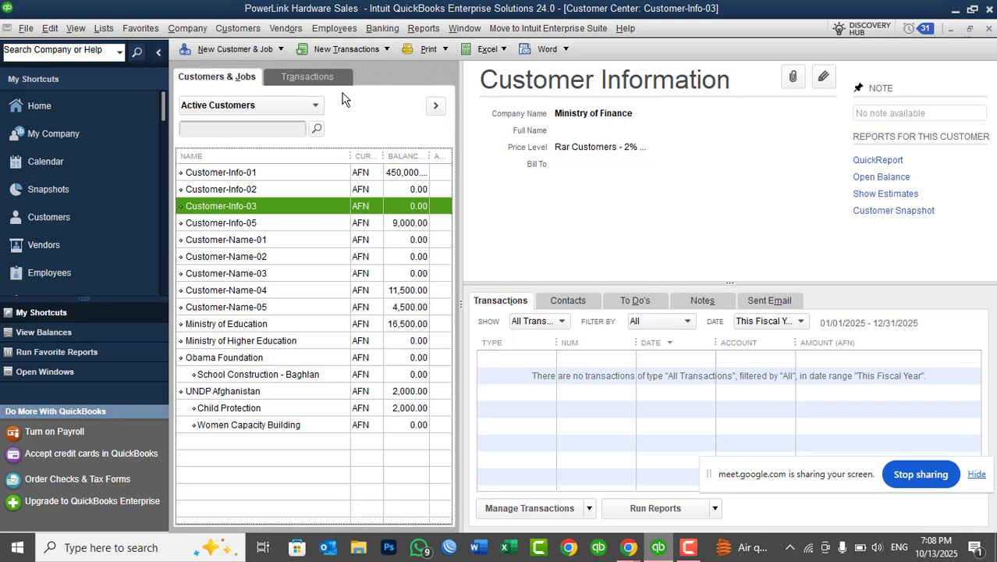
# Open the Physical Inventory Worksheet and widen the Item column to read the Cisco router quantities on hand.
pyautogui.click(285, 29)
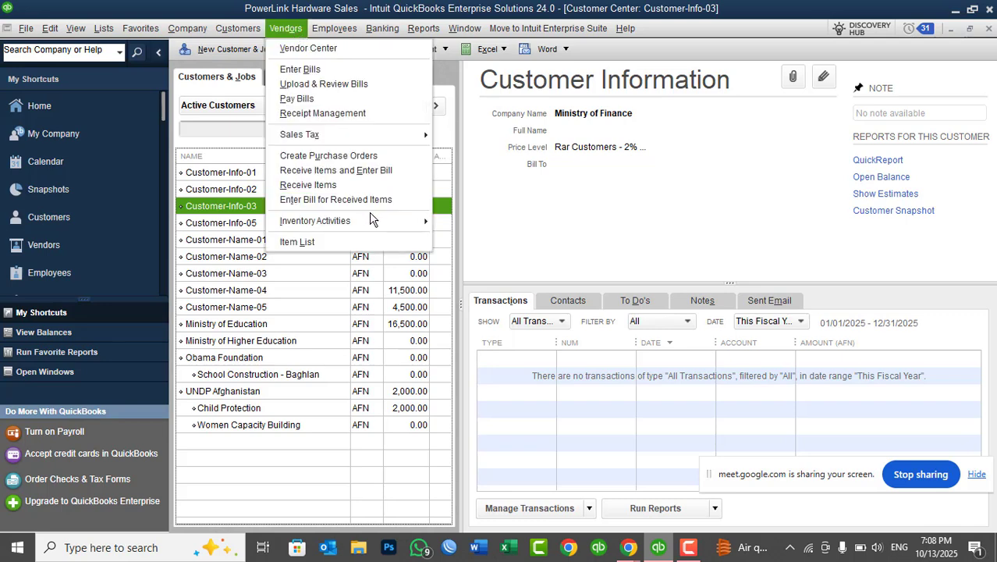
pyautogui.moveTo(371, 219)
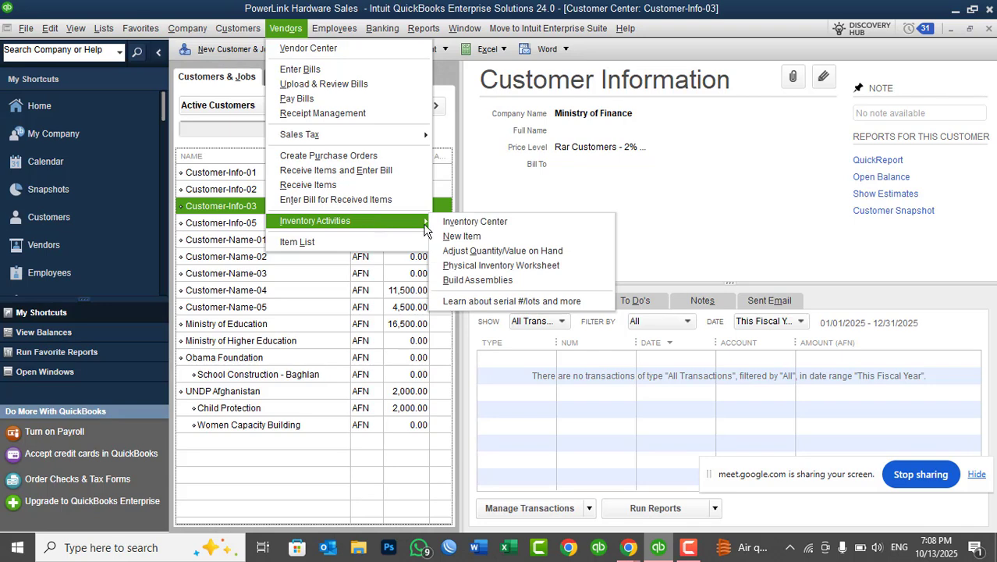
pyautogui.click(521, 267)
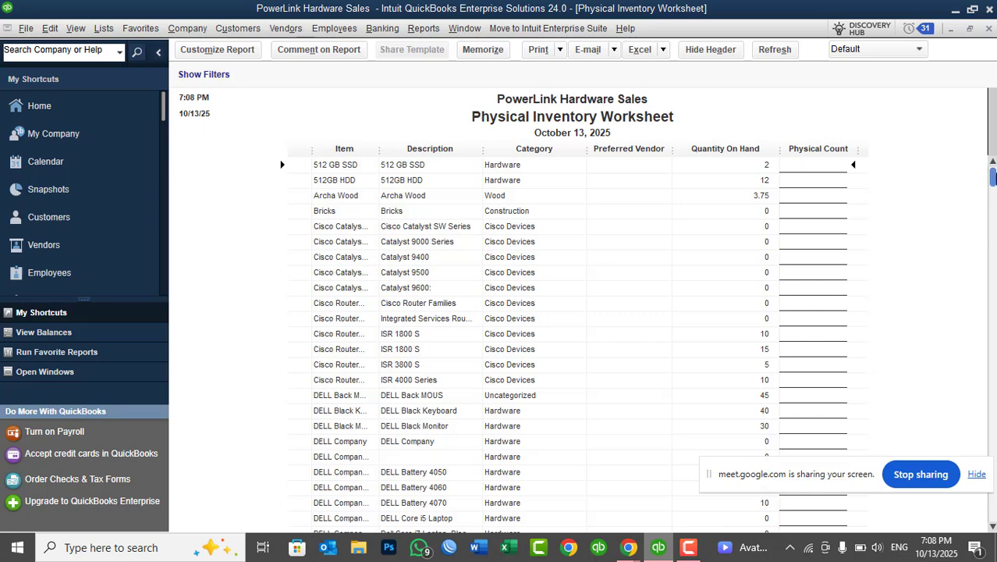
pyautogui.moveTo(993, 178); pyautogui.dragTo(993, 278)
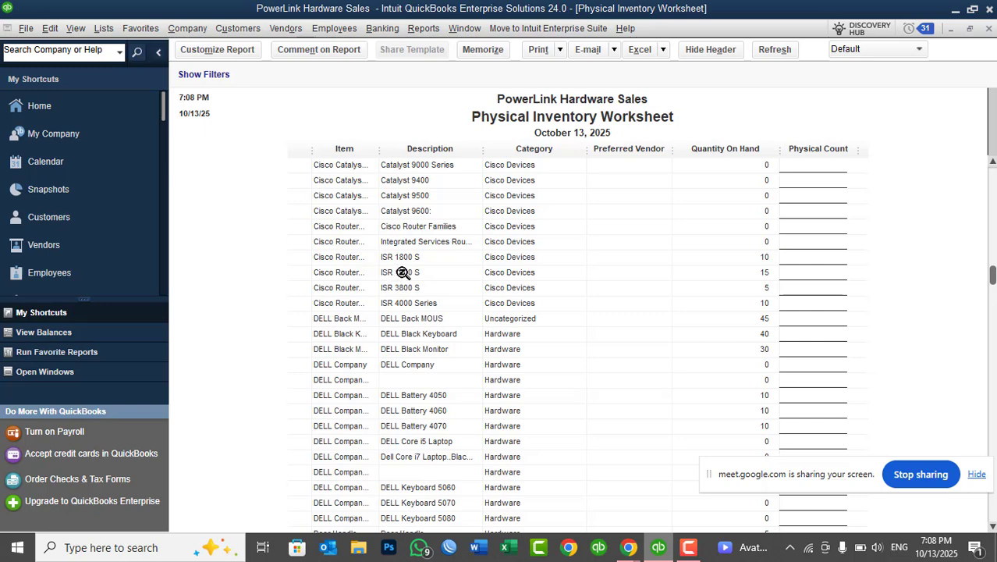
pyautogui.moveTo(380, 150); pyautogui.dragTo(509, 158)
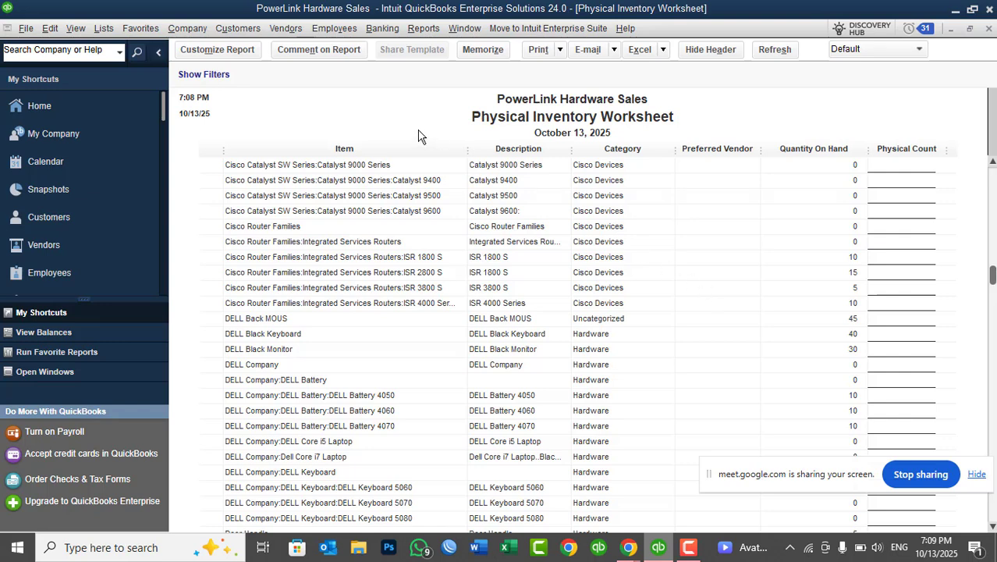
# Return to the Customer Center and start a new invoice for Customer-Info-03.
pyautogui.click(248, 28)
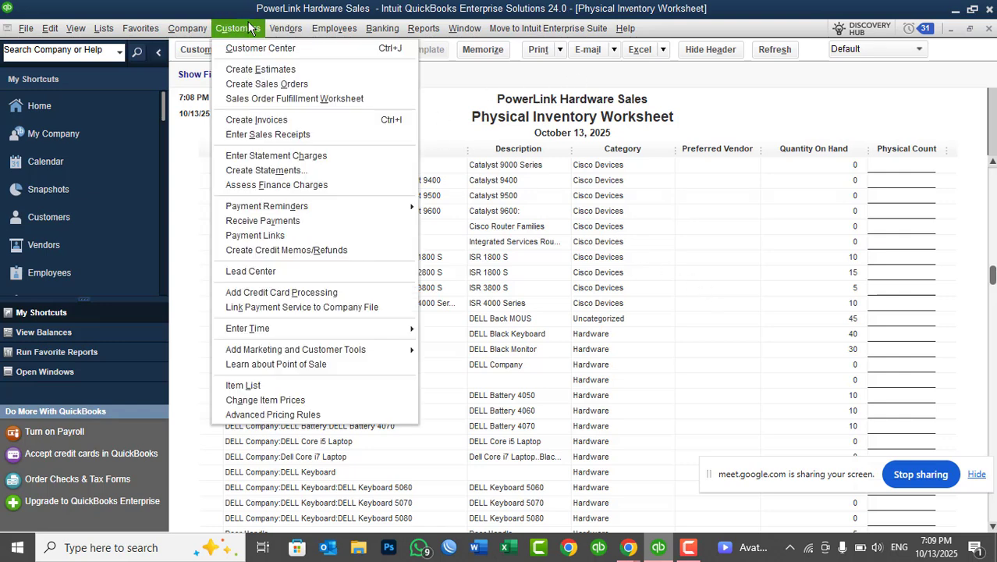
pyautogui.click(241, 48)
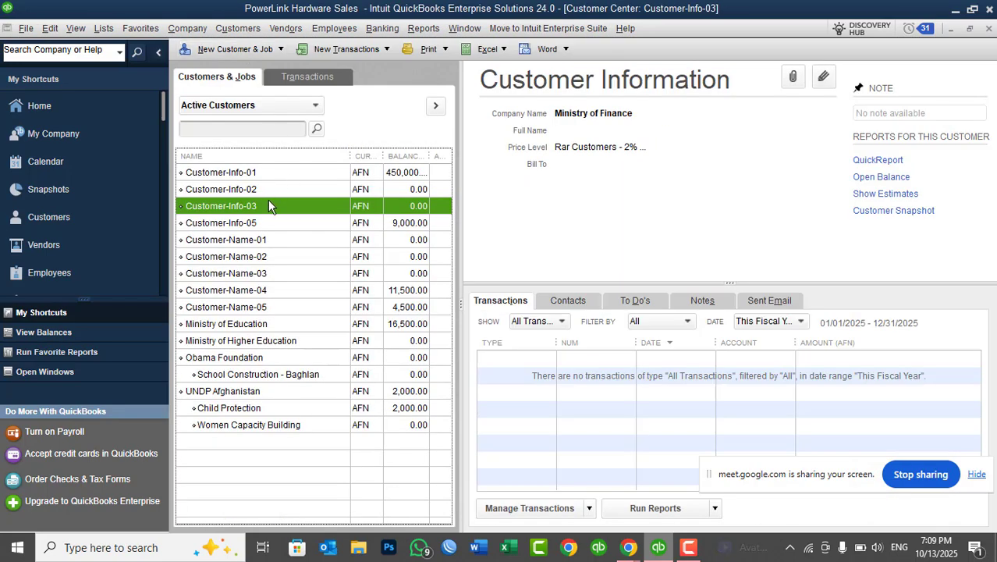
pyautogui.click(368, 53)
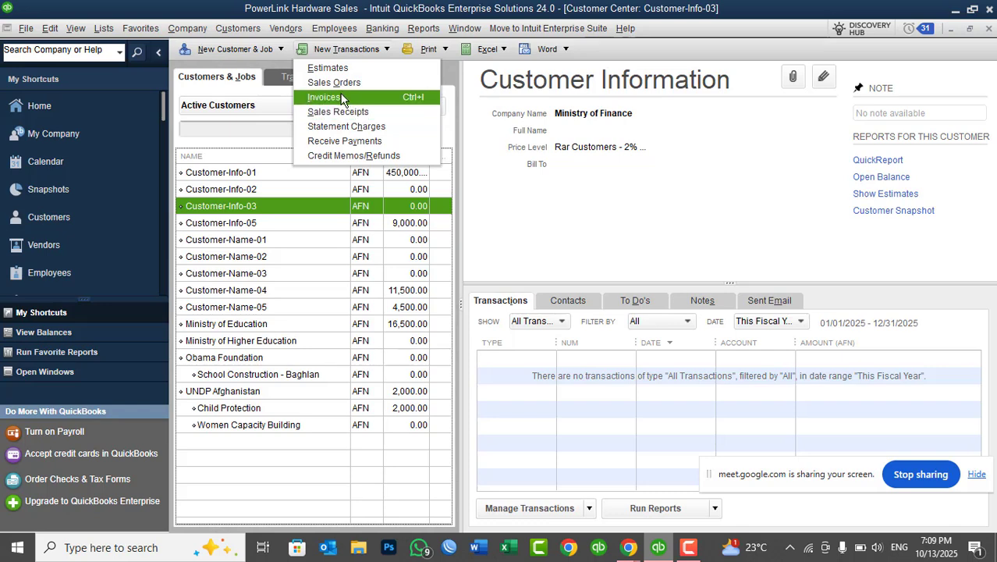
pyautogui.click(341, 97)
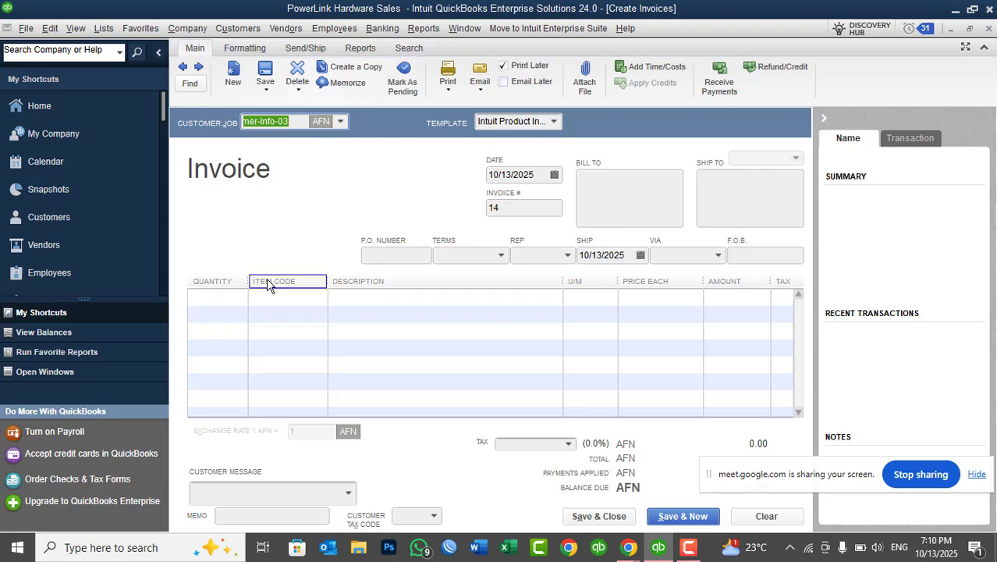
# Add the Cisco router items ISR 1800 S and ISR 2800 S to the first two invoice lines.
pyautogui.click(301, 300)
pyautogui.click(318, 296)
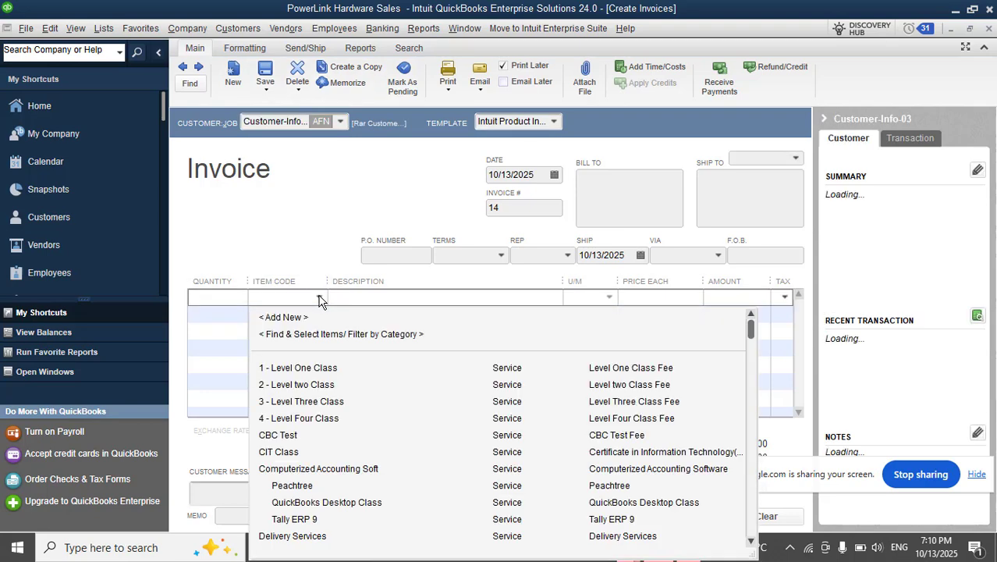
pyautogui.moveTo(752, 324); pyautogui.dragTo(749, 433)
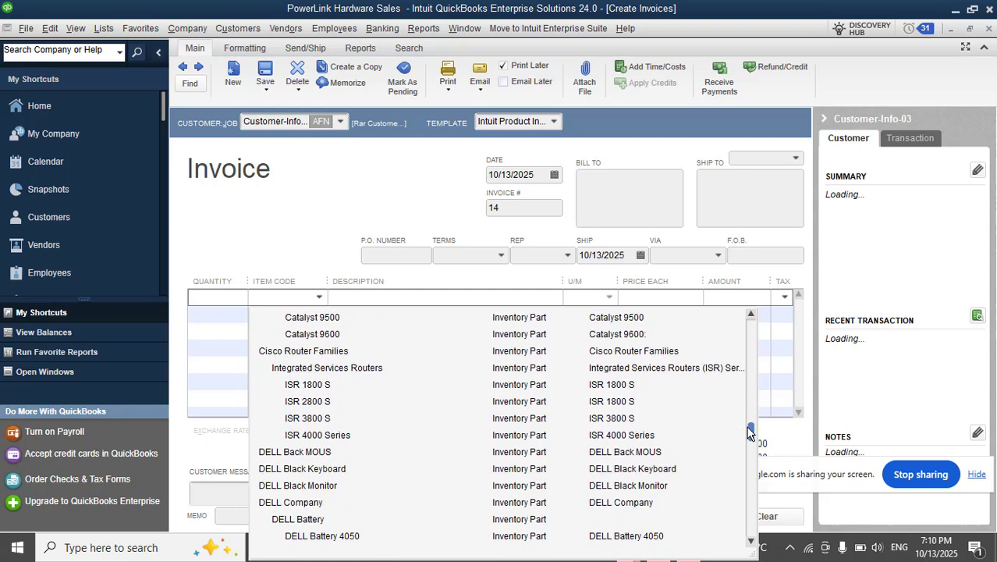
pyautogui.click(338, 387)
pyautogui.click(320, 313)
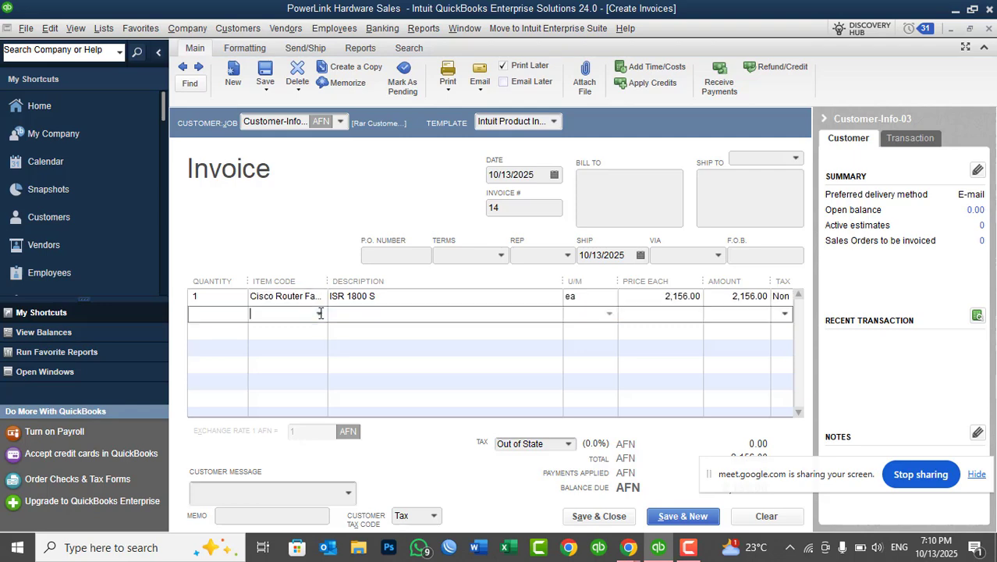
pyautogui.click(320, 312)
pyautogui.moveTo(751, 344); pyautogui.dragTo(751, 442)
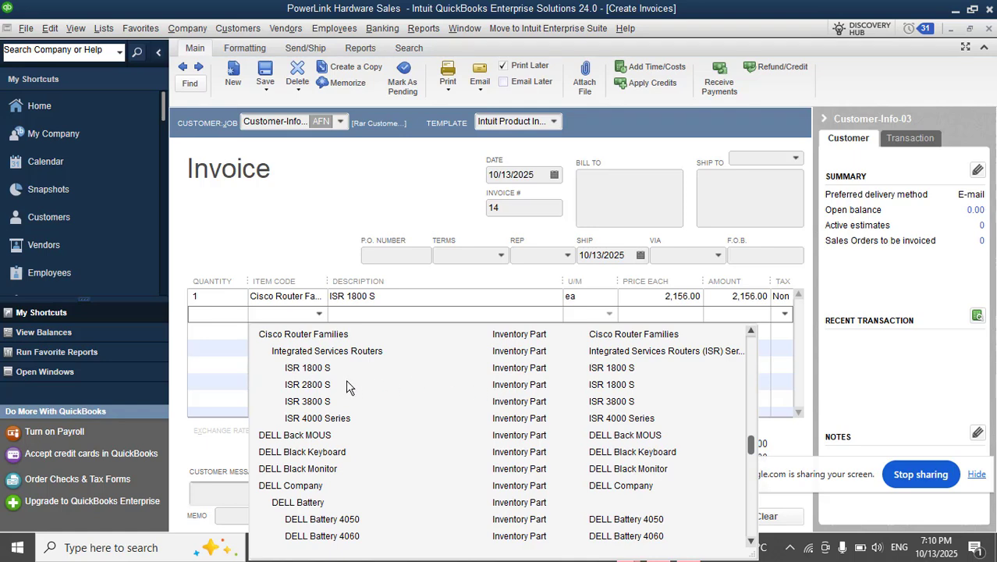
pyautogui.click(334, 386)
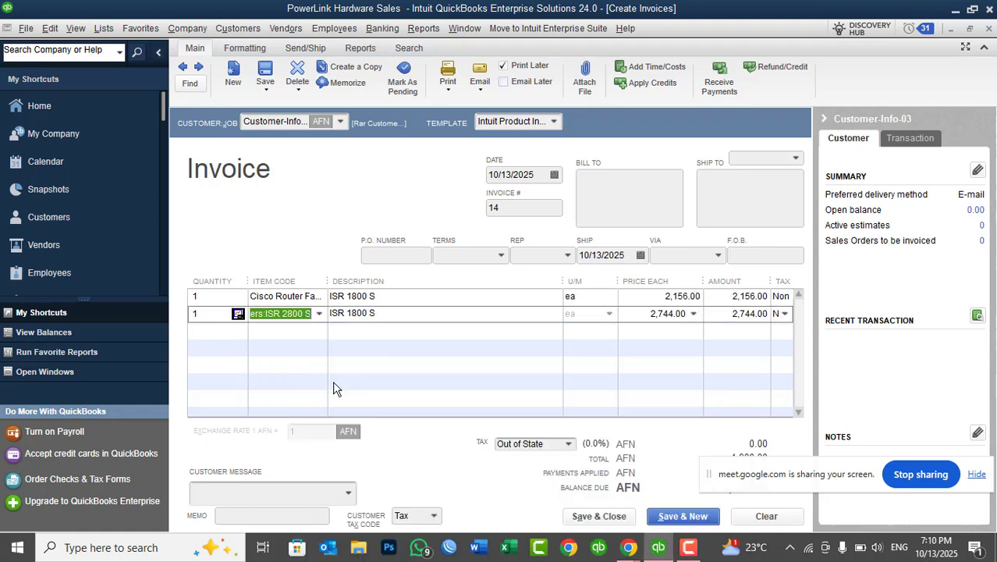
# Set the quantity to 10 on both Cisco router lines of the invoice.
pyautogui.click(200, 300)
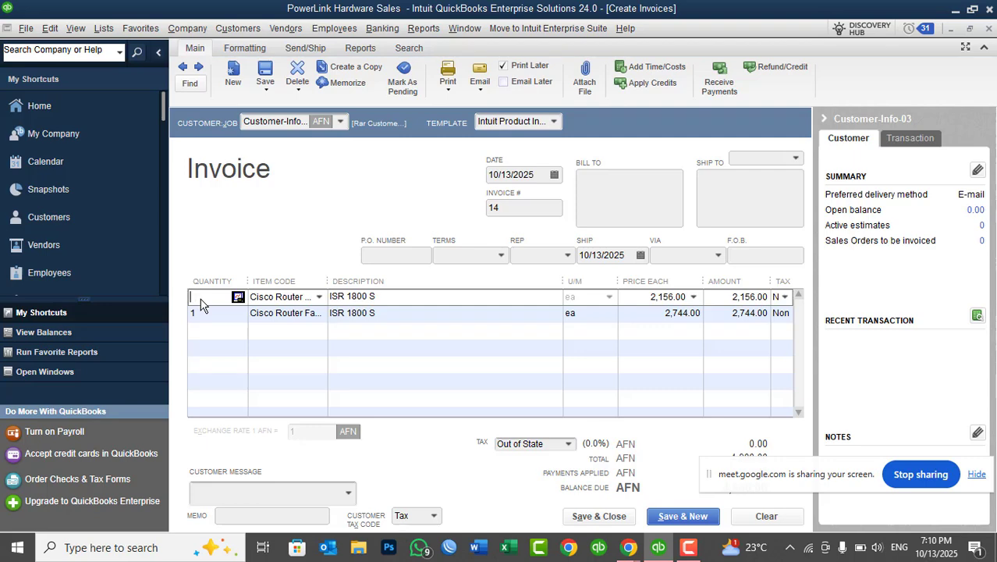
pyautogui.write('0')
pyautogui.press('Down')
pyautogui.write('10')
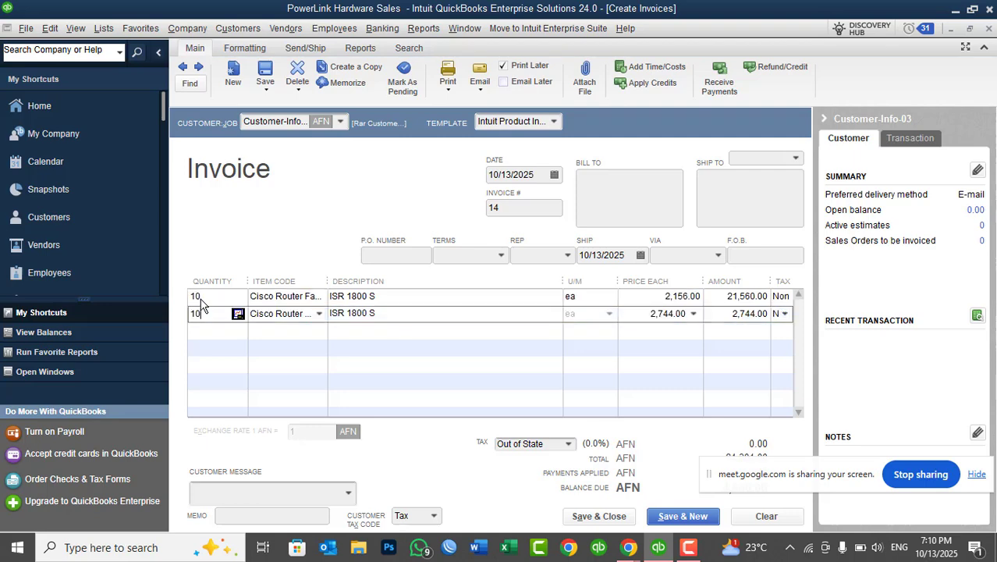
pyautogui.press('Down')
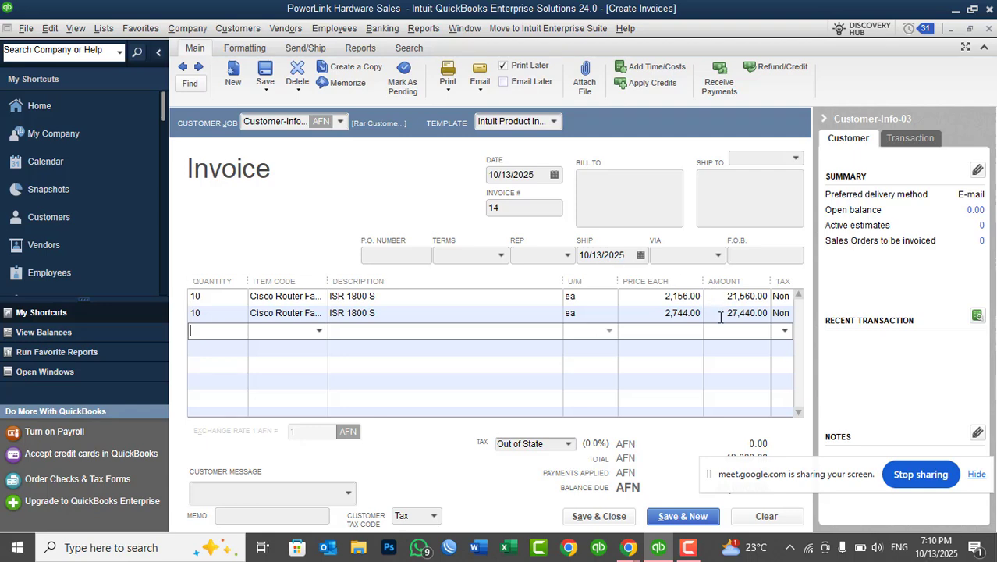
# Check the invoice's balance due, and save and close the invoice.
pyautogui.moveTo(780, 473); pyautogui.dragTo(777, 127)
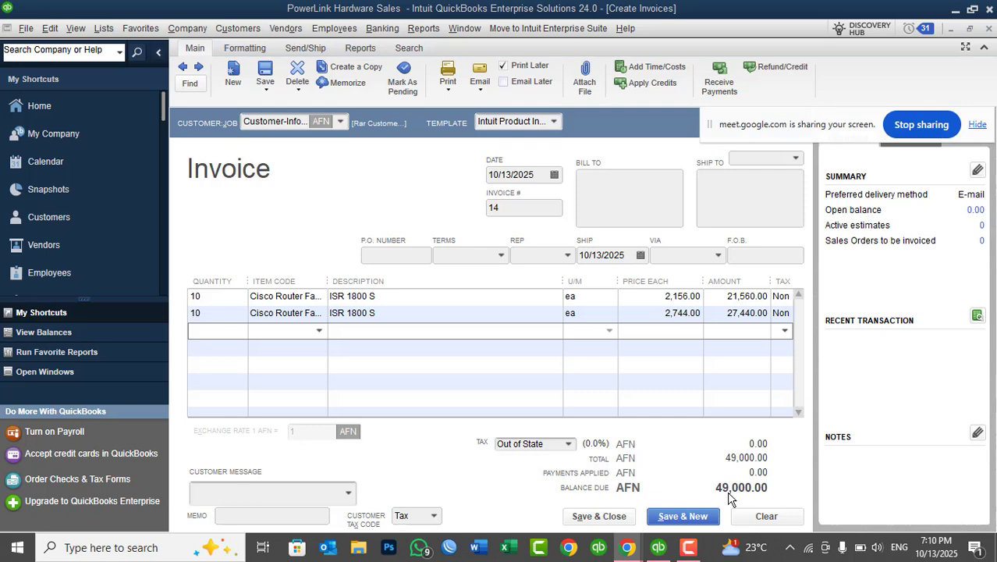
pyautogui.click(581, 517)
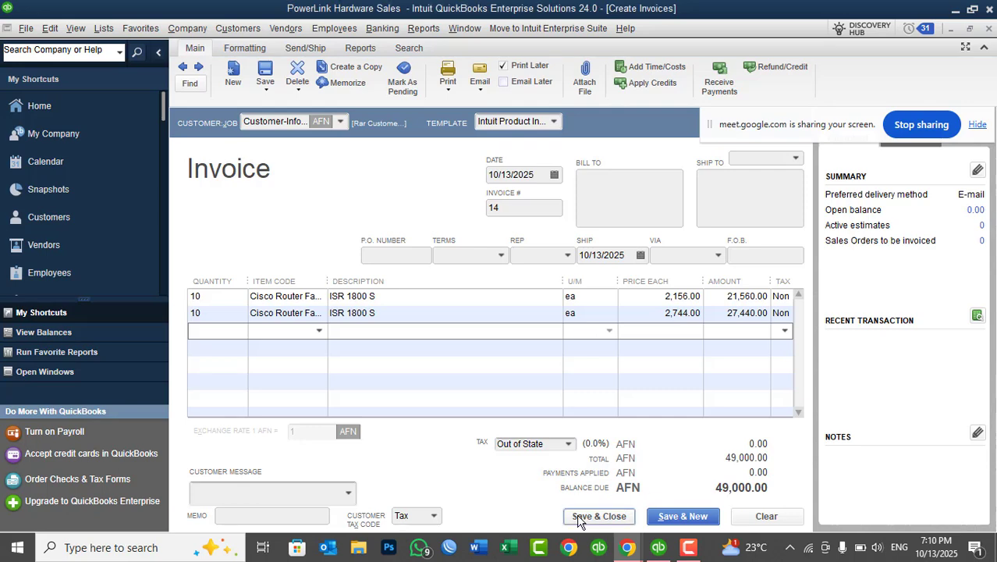
pyautogui.click(614, 323)
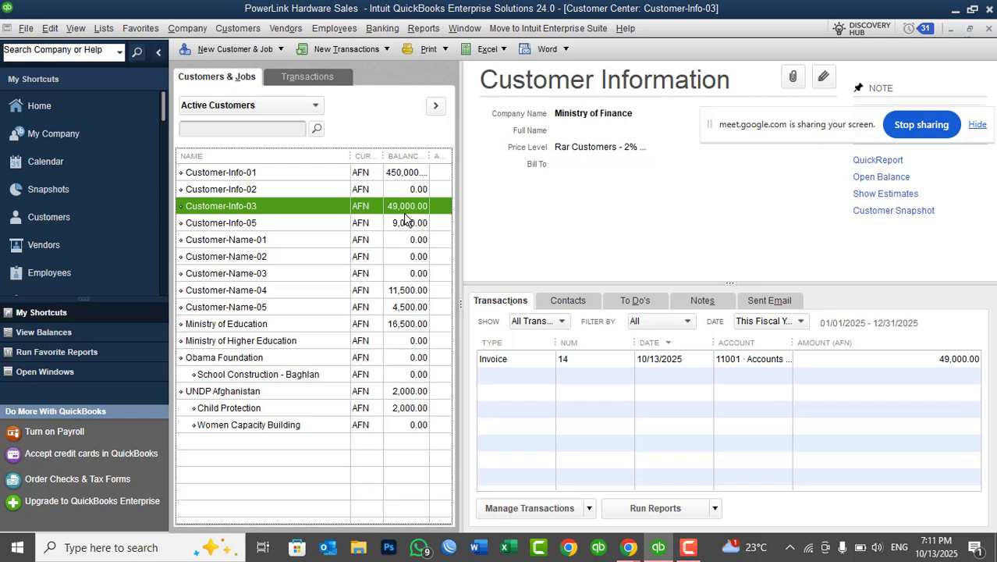
# Reopen the Physical Inventory Worksheet and widen the Item column to check the router quantities on hand after the sale.
pyautogui.click(296, 32)
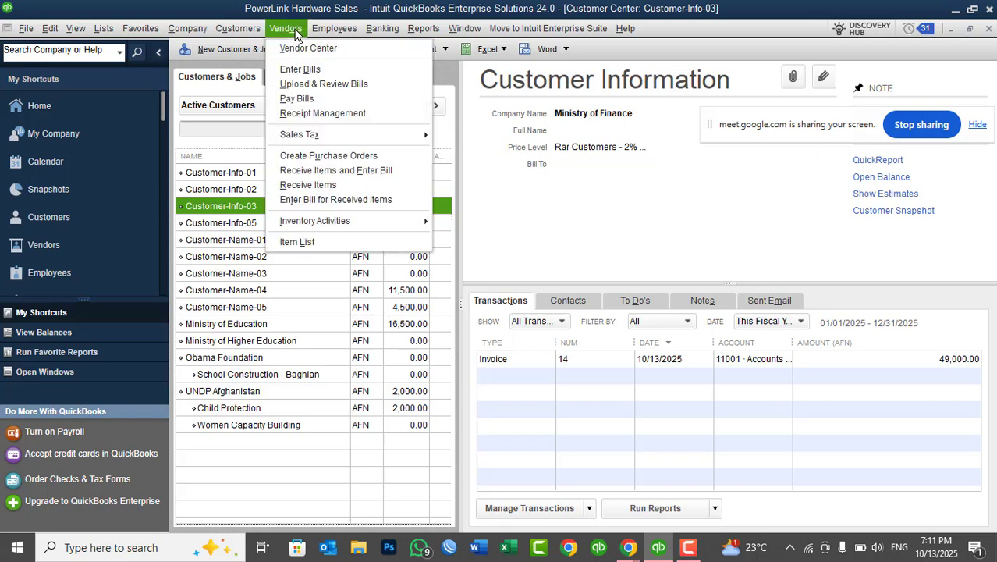
pyautogui.moveTo(379, 218)
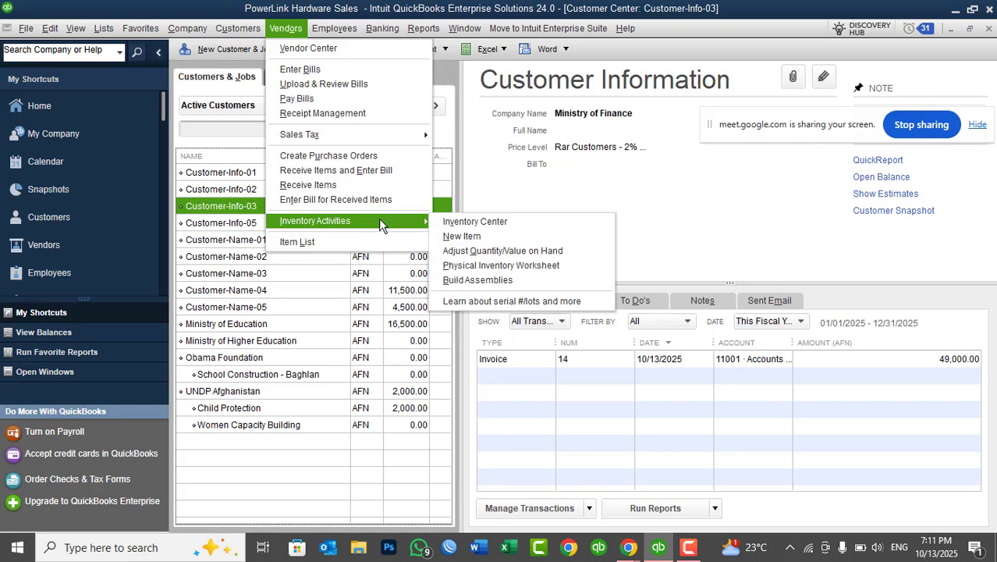
pyautogui.click(494, 264)
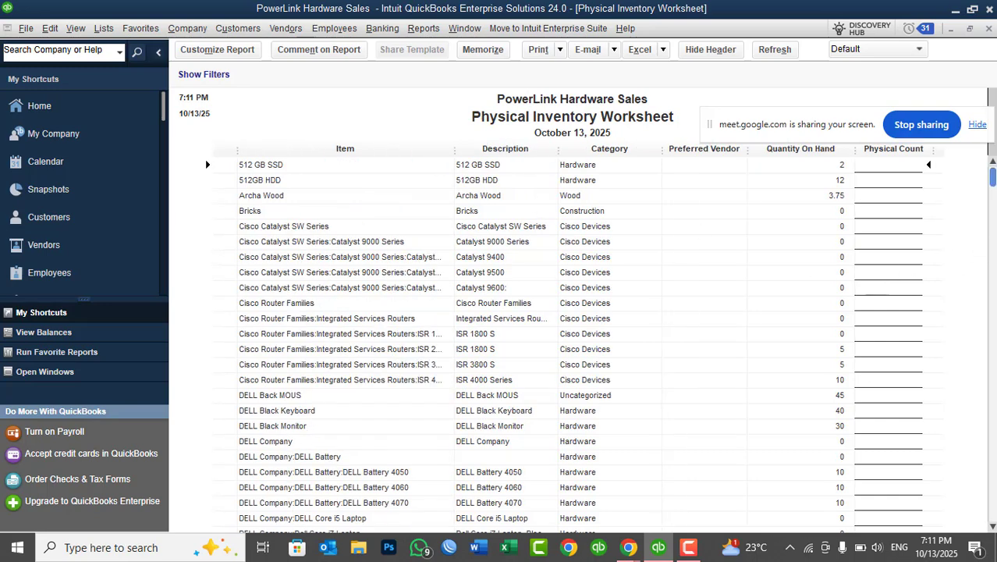
pyautogui.moveTo(993, 177)
pyautogui.mouseDown()
pyautogui.moveTo(994, 462)
pyautogui.moveTo(991, 173)
pyautogui.mouseUp()
pyautogui.scroll(-3, 993, 176)
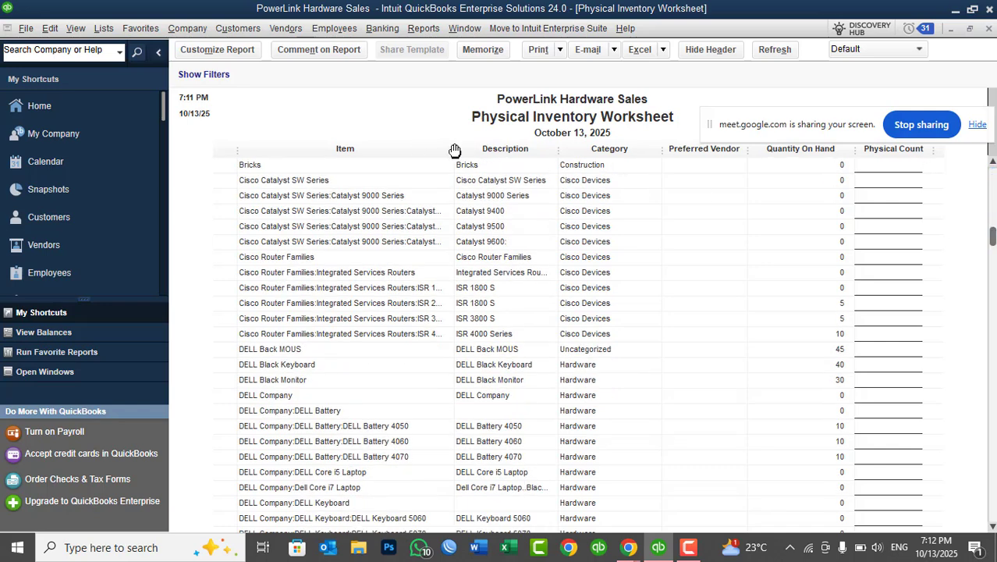
pyautogui.moveTo(454, 149); pyautogui.dragTo(527, 167)
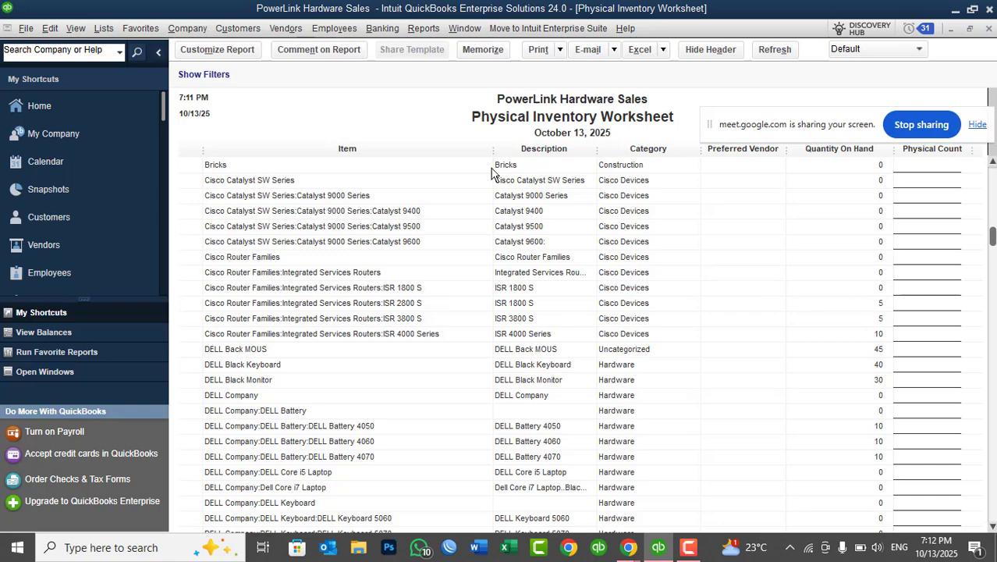
# Open Customer-Info-03's saved invoice from the Customer Center, review the quantities on its two item lines, and close it.
pyautogui.click(250, 30)
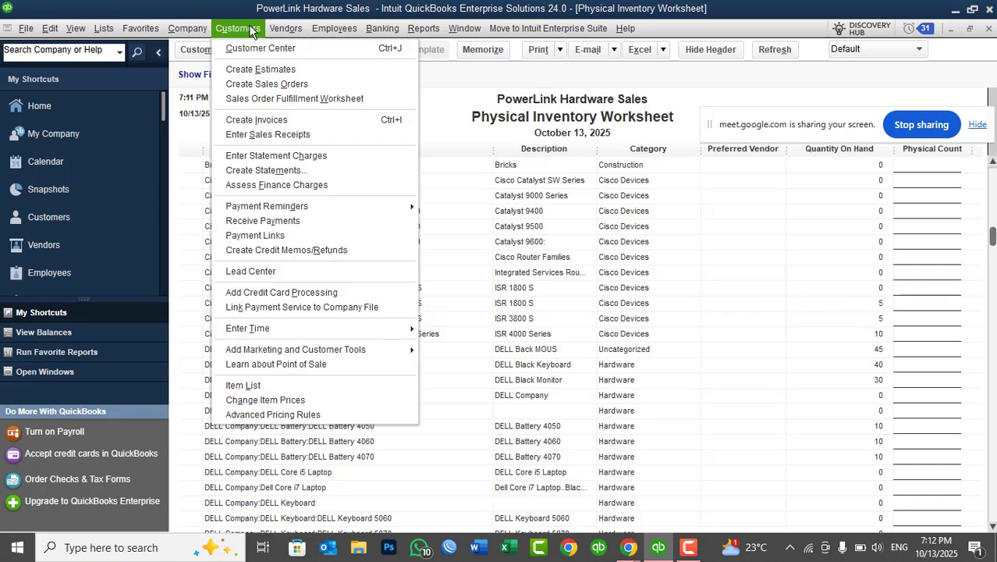
pyautogui.click(260, 47)
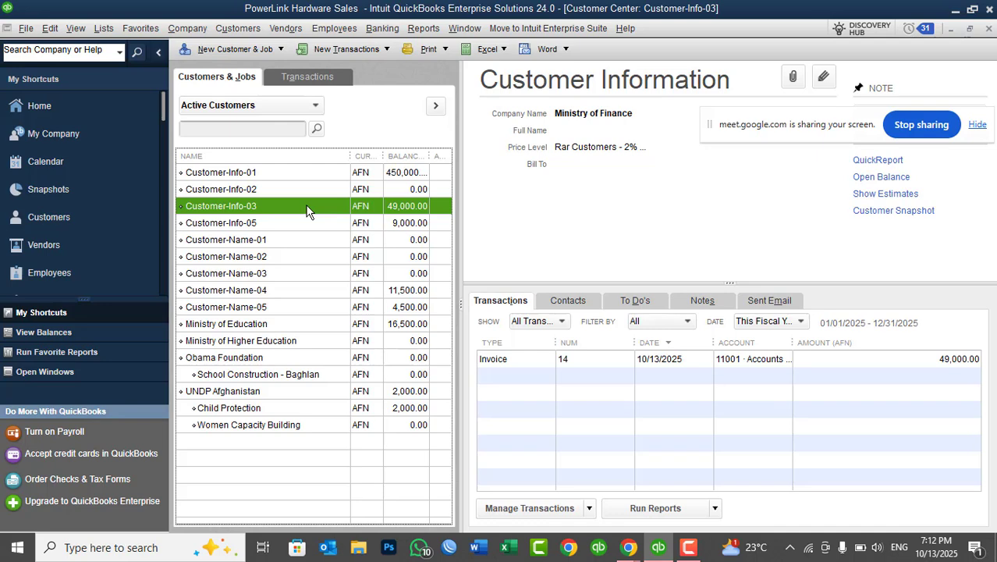
pyautogui.click(242, 31)
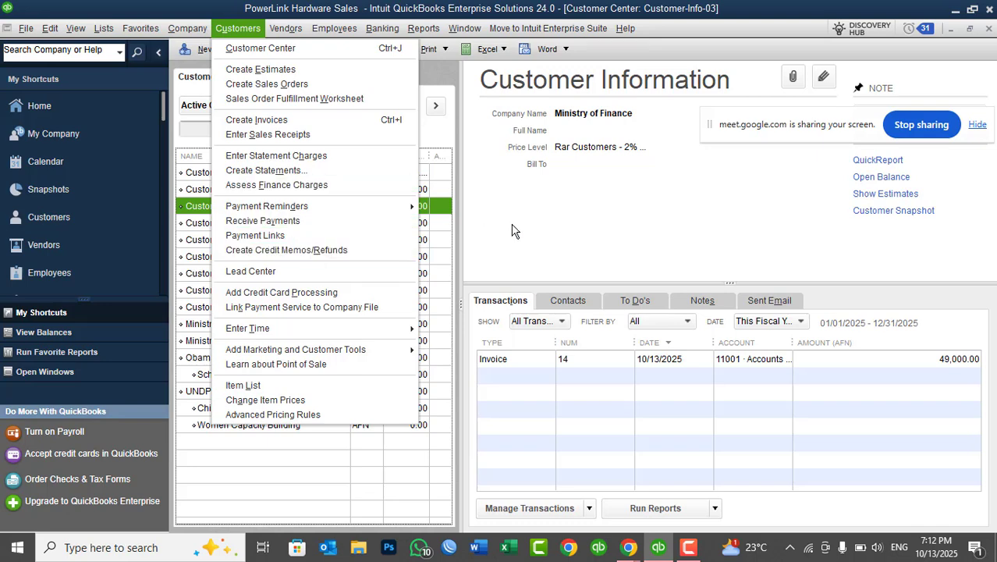
pyautogui.click(507, 249)
pyautogui.click(508, 357)
pyautogui.doubleClick(508, 357)
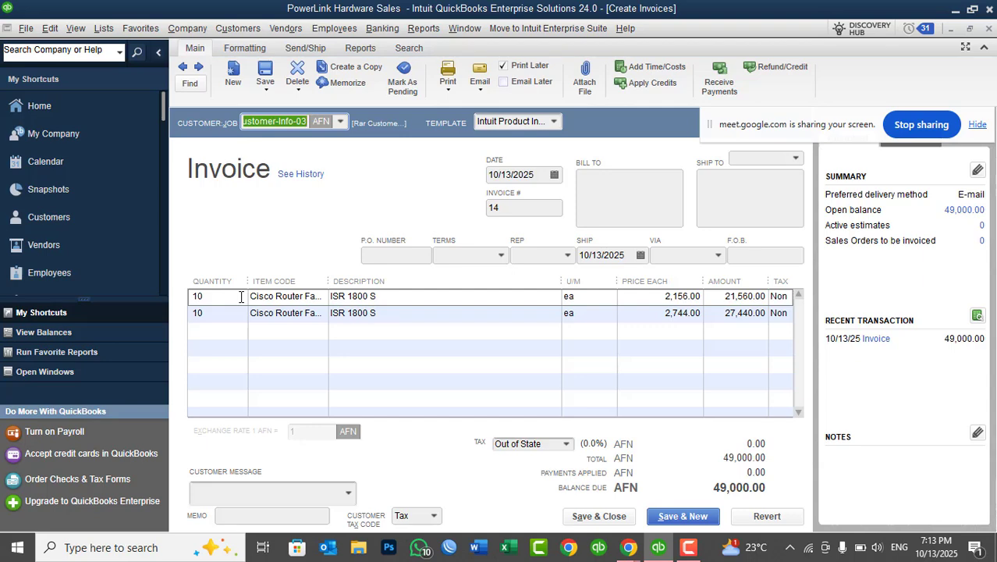
pyautogui.click(241, 296)
pyautogui.click(218, 315)
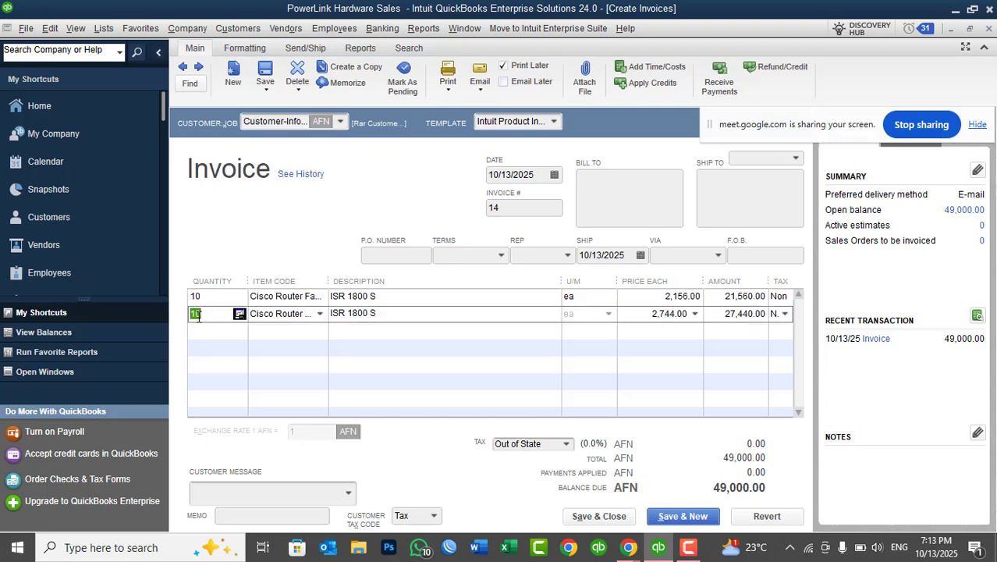
pyautogui.click(212, 301)
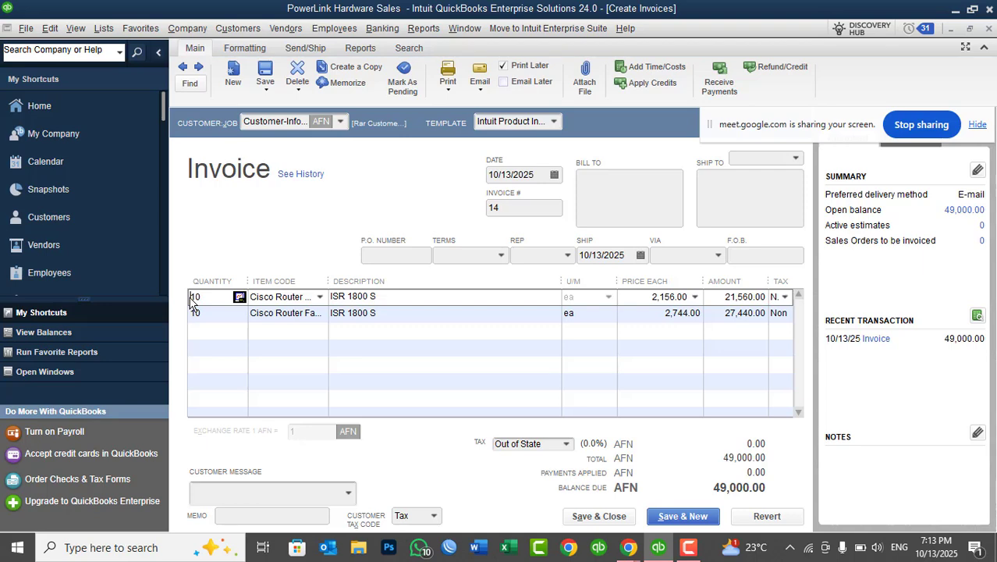
pyautogui.click(988, 29)
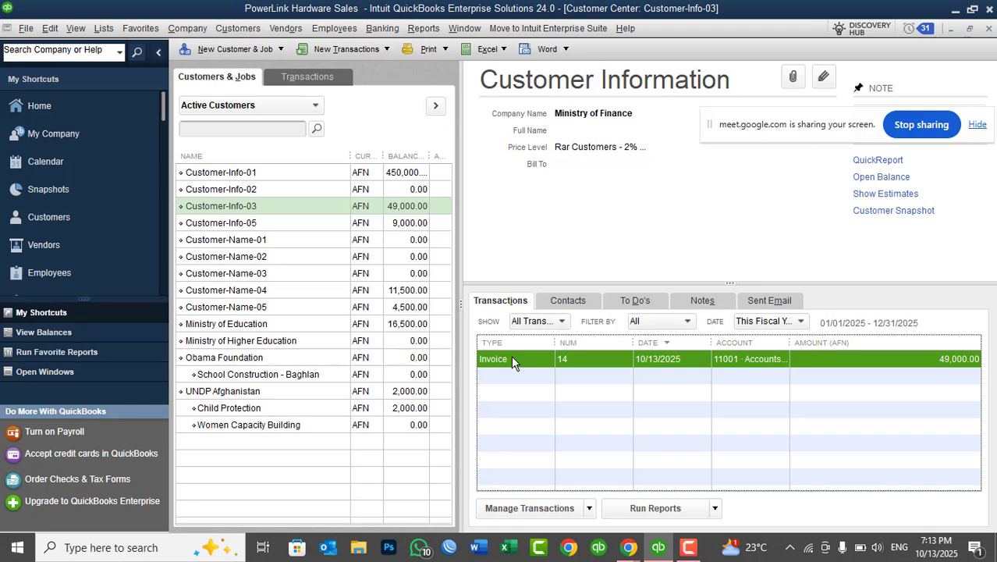
# Select Customer-Info-03 in the customer list and open a blank credit memo form.
pyautogui.click(288, 206)
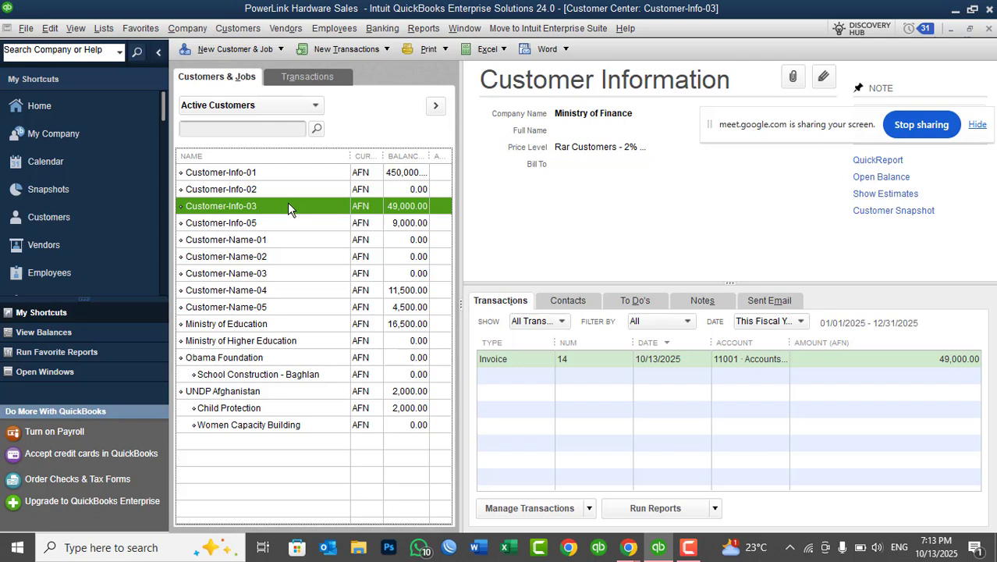
pyautogui.click(237, 31)
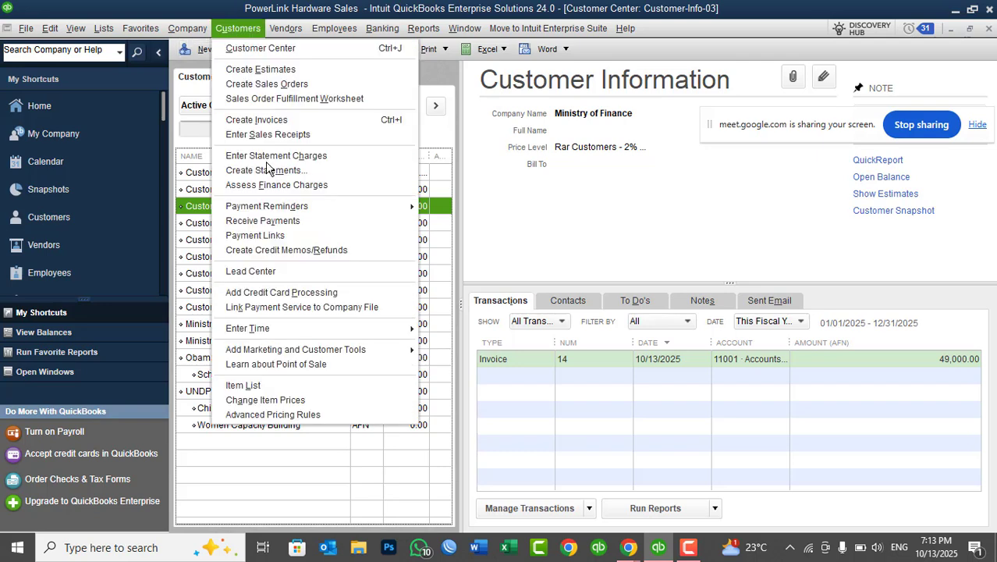
pyautogui.click(288, 256)
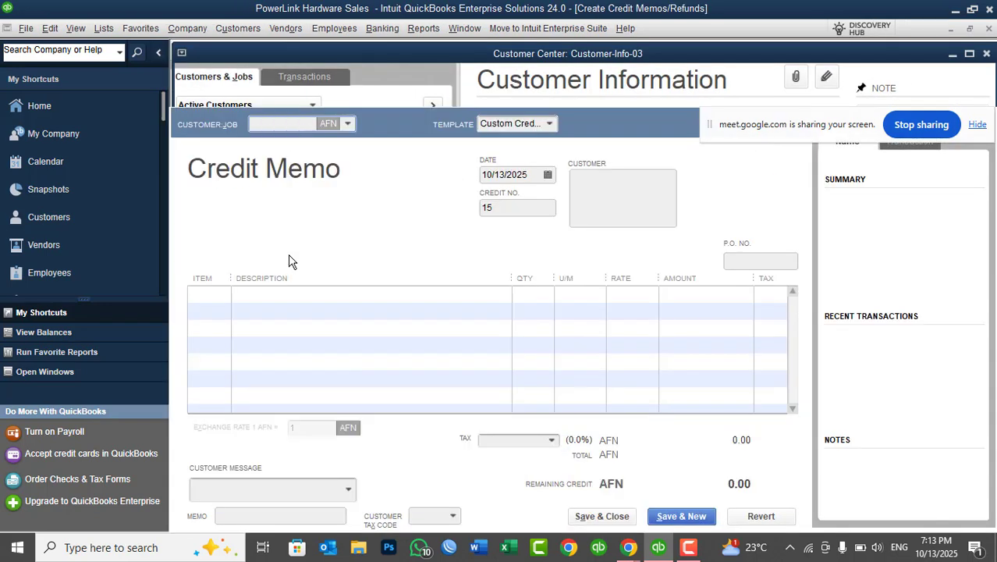
# Choose Customer-Info-03 as the credit memo's customer and check its date and credit number.
pyautogui.click(349, 124)
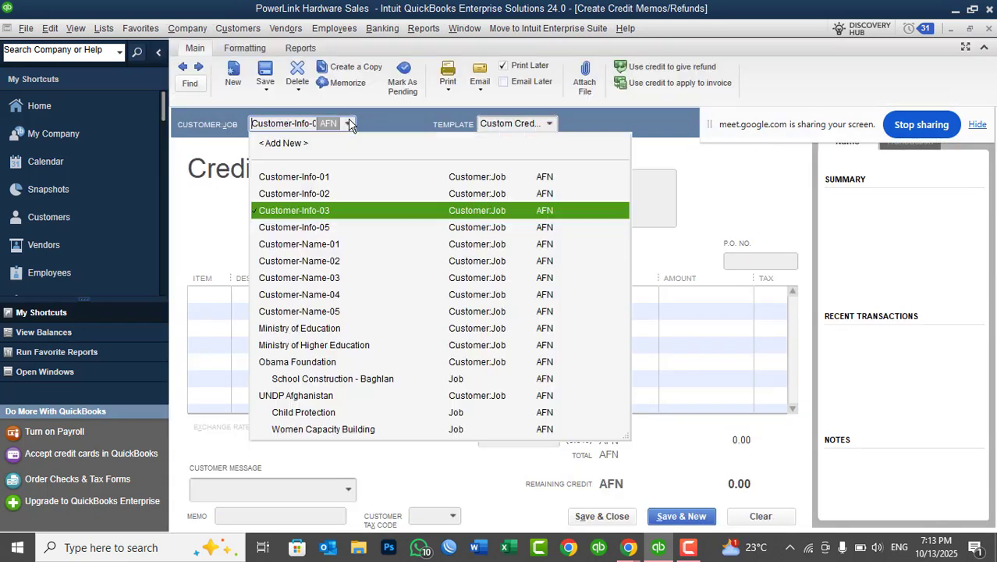
pyautogui.click(318, 210)
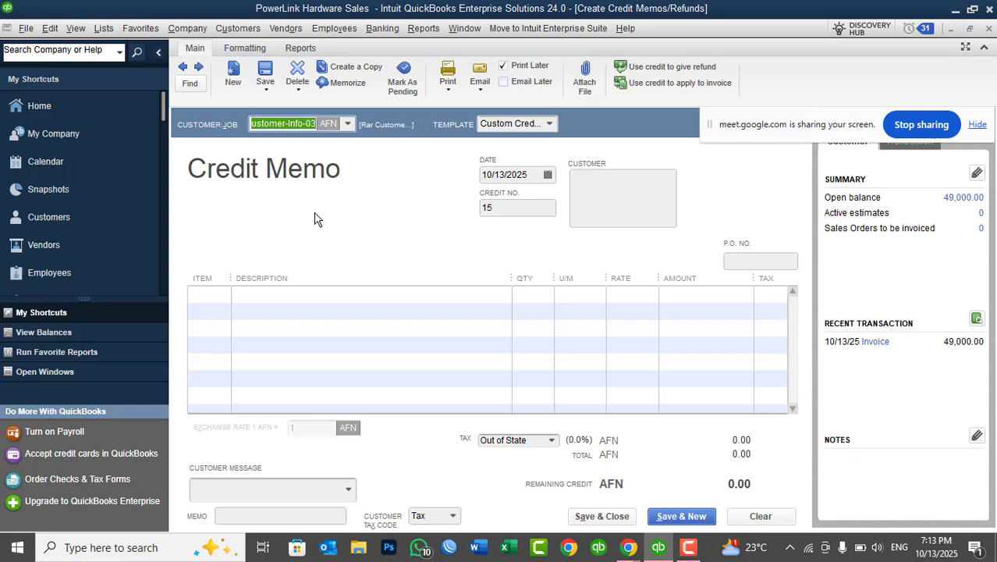
pyautogui.click(539, 175)
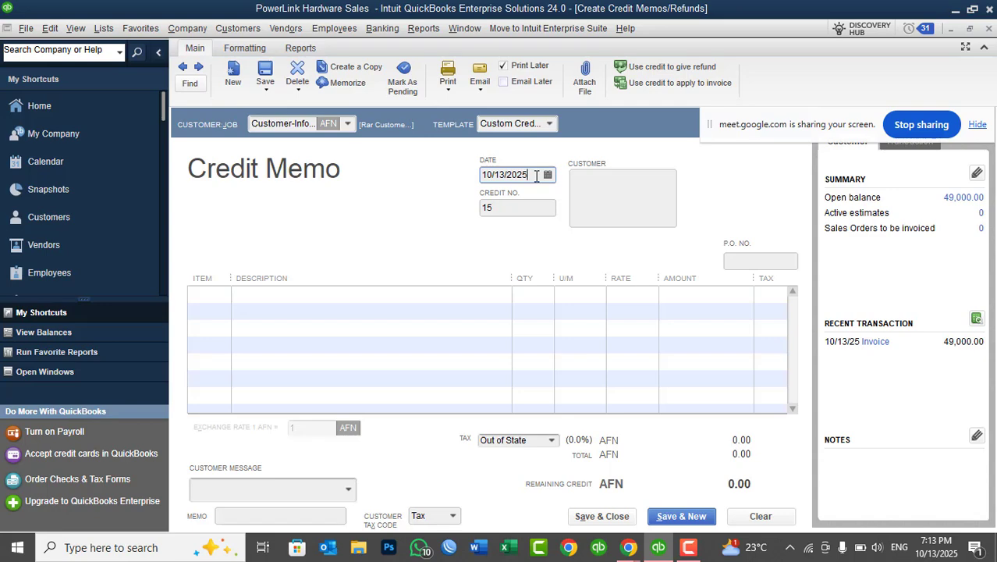
pyautogui.click(510, 208)
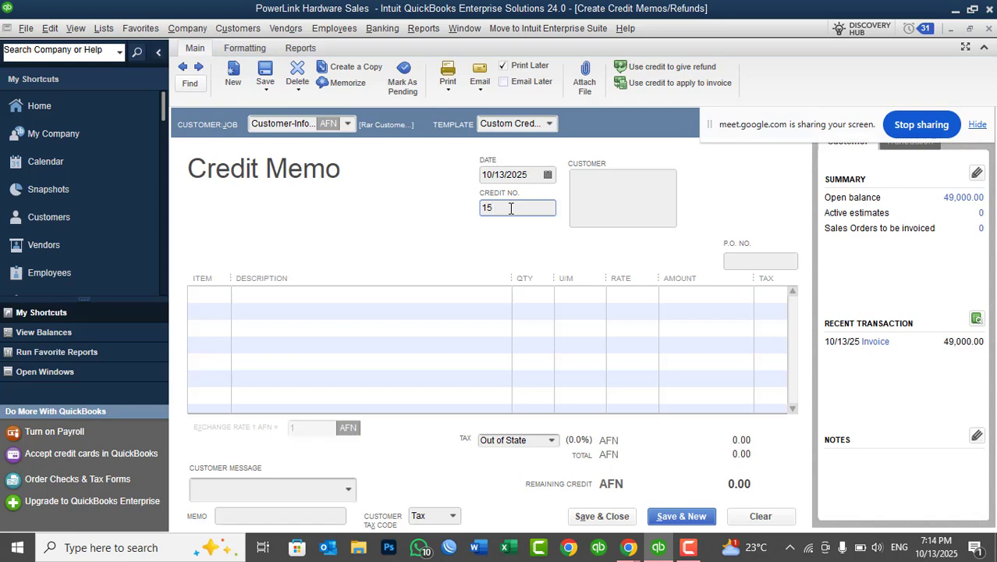
# Add the Cisco routers ISR 1800 S and ISR 2800 S as the credit memo's two item lines.
pyautogui.click(215, 293)
pyautogui.click(222, 293)
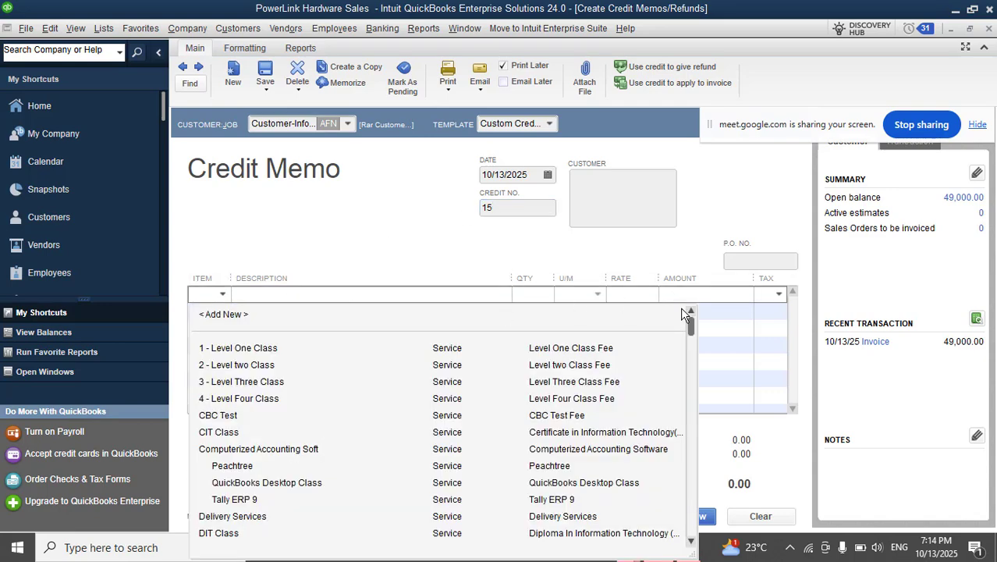
pyautogui.moveTo(693, 329); pyautogui.dragTo(692, 438)
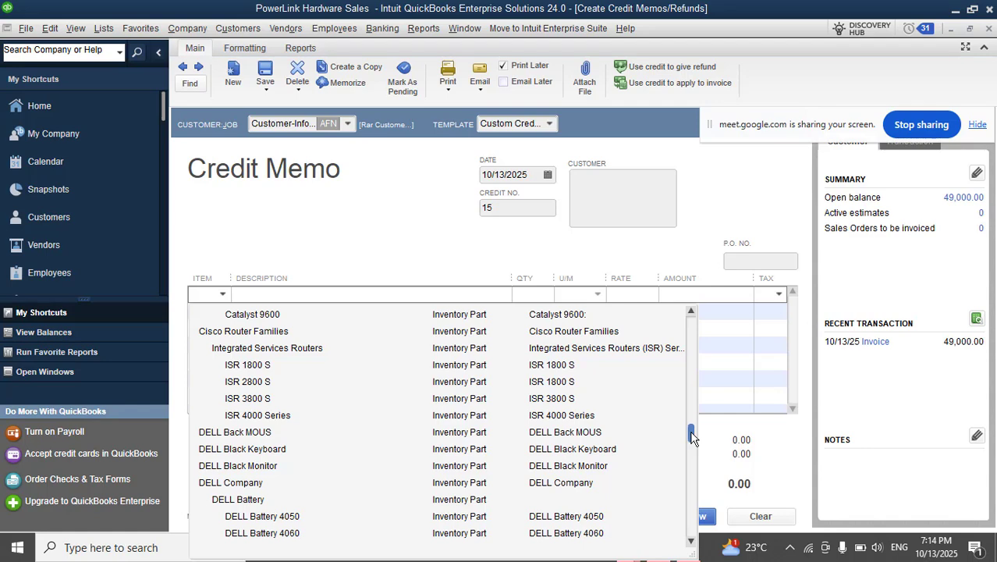
pyautogui.click(261, 370)
pyautogui.click(217, 309)
pyautogui.click(221, 310)
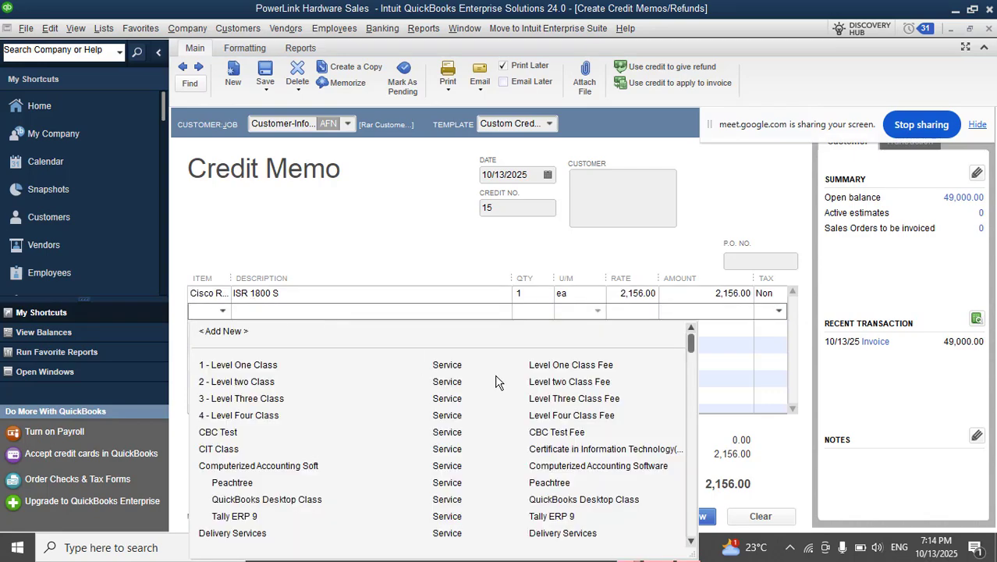
pyautogui.moveTo(690, 344); pyautogui.dragTo(686, 442)
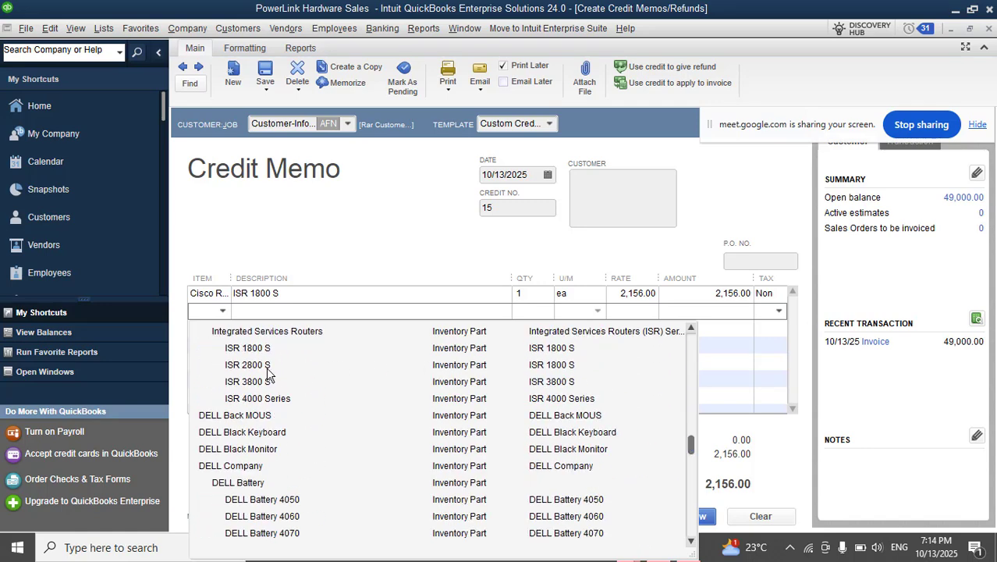
pyautogui.click(266, 370)
# Set the returned quantity to 5 on both router lines of the credit memo.
pyautogui.click(530, 295)
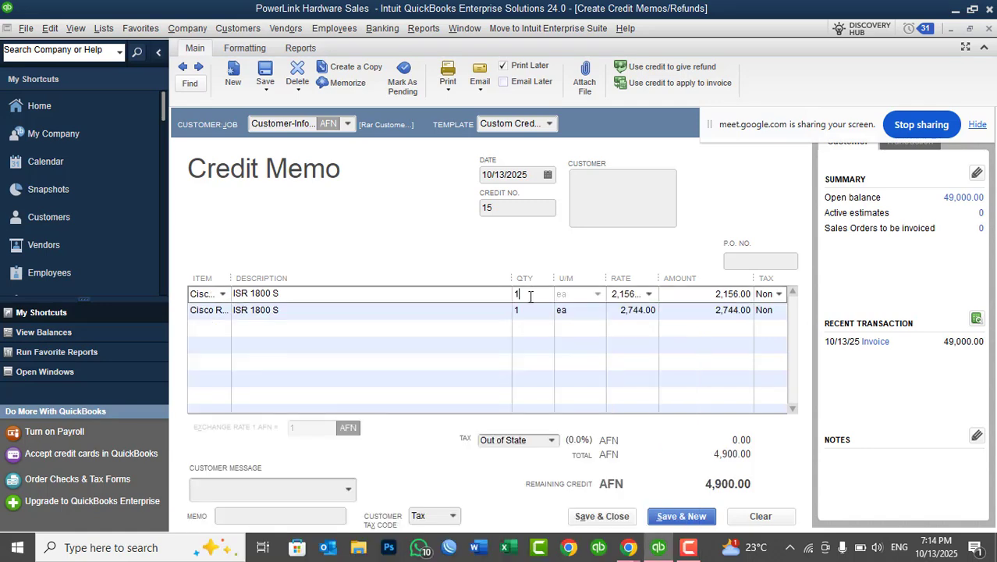
pyautogui.press('BackSpace')
pyautogui.write('5')
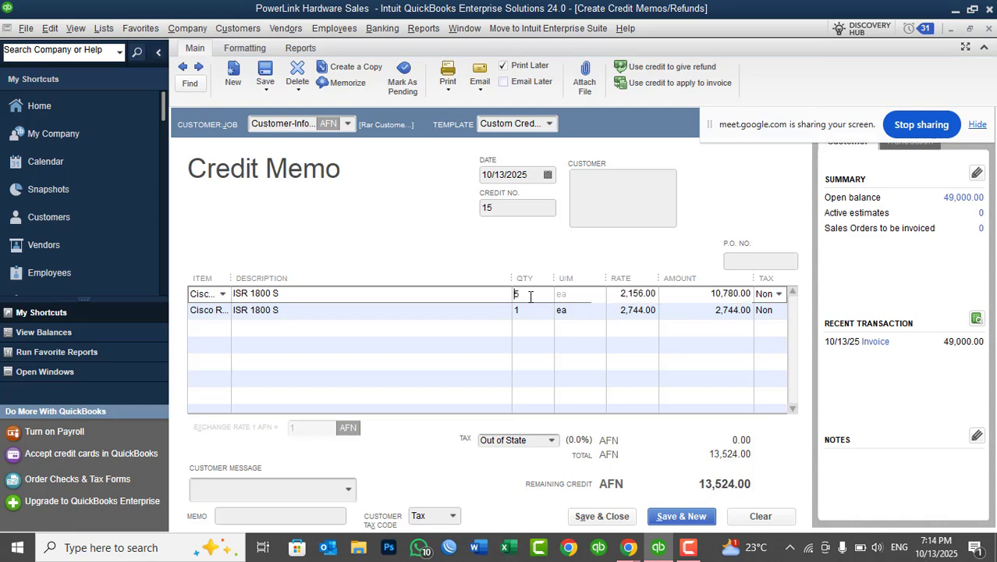
pyautogui.press('Down')
pyautogui.write('5')
pyautogui.press('Down')
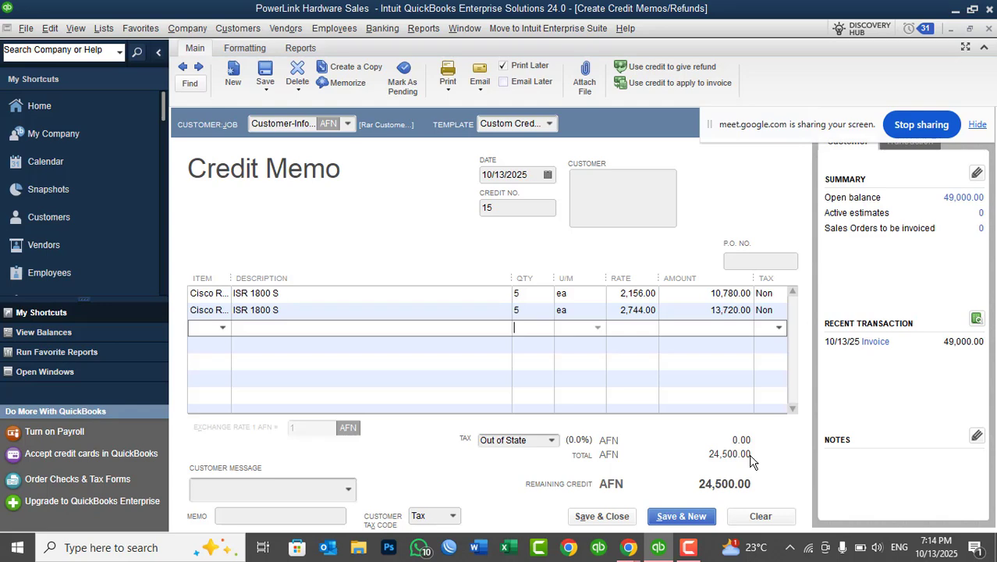
# Save and close the credit memo, ignoring all spelling flags, and apply its 24,500.00 AFN credit to the customer's open invoice.
pyautogui.click(601, 516)
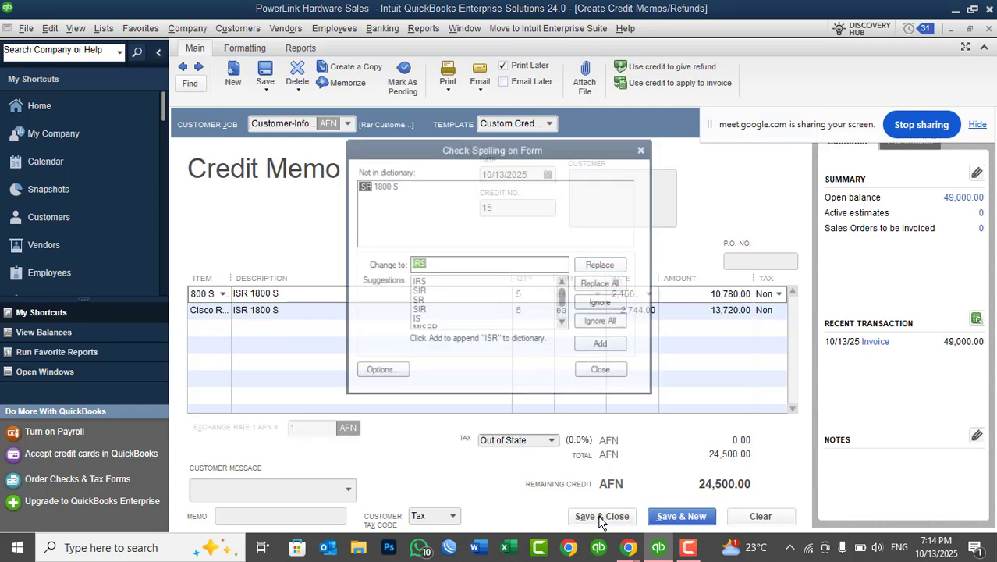
pyautogui.click(595, 323)
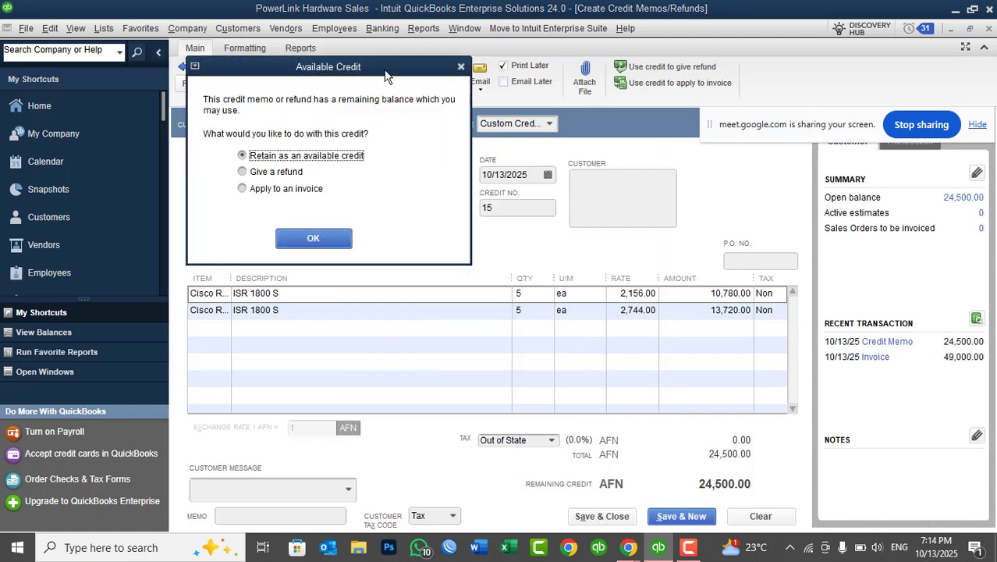
pyautogui.moveTo(384, 68); pyautogui.dragTo(646, 250)
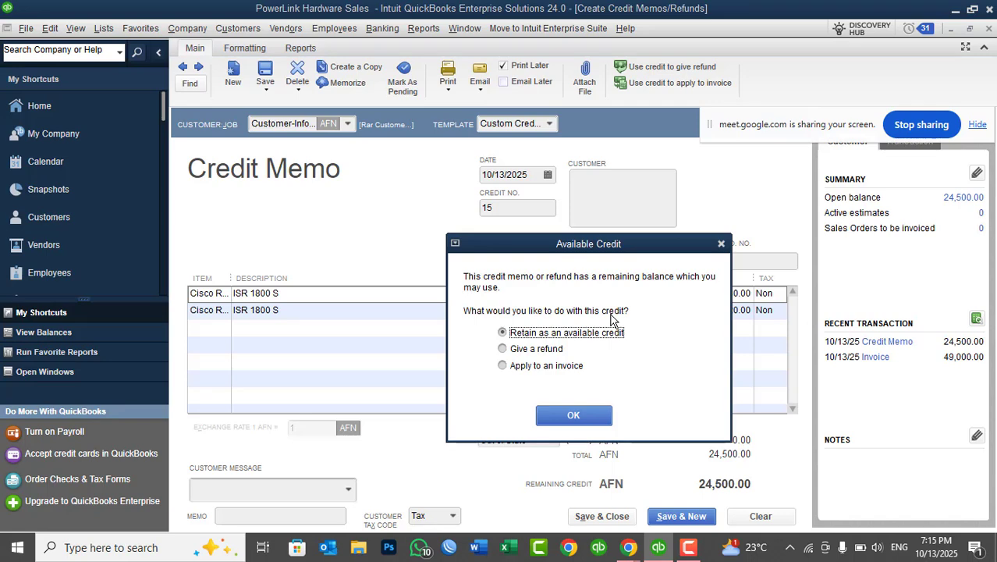
pyautogui.click(527, 372)
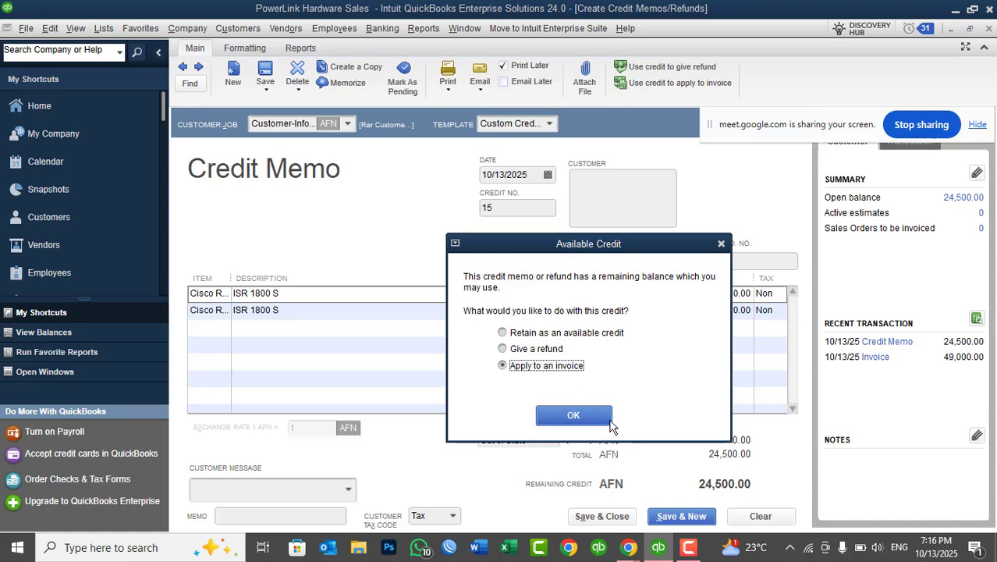
pyautogui.click(573, 415)
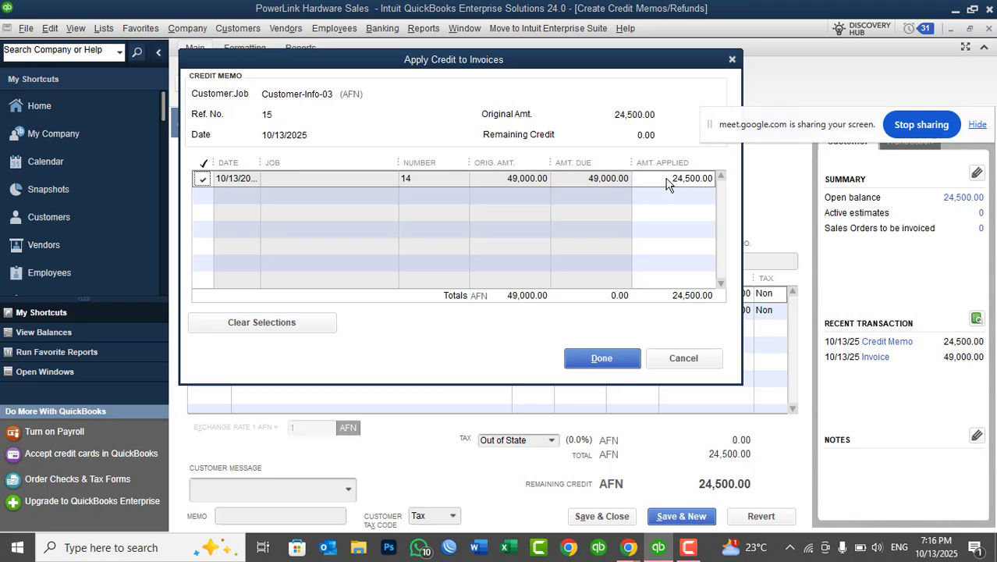
pyautogui.click(601, 358)
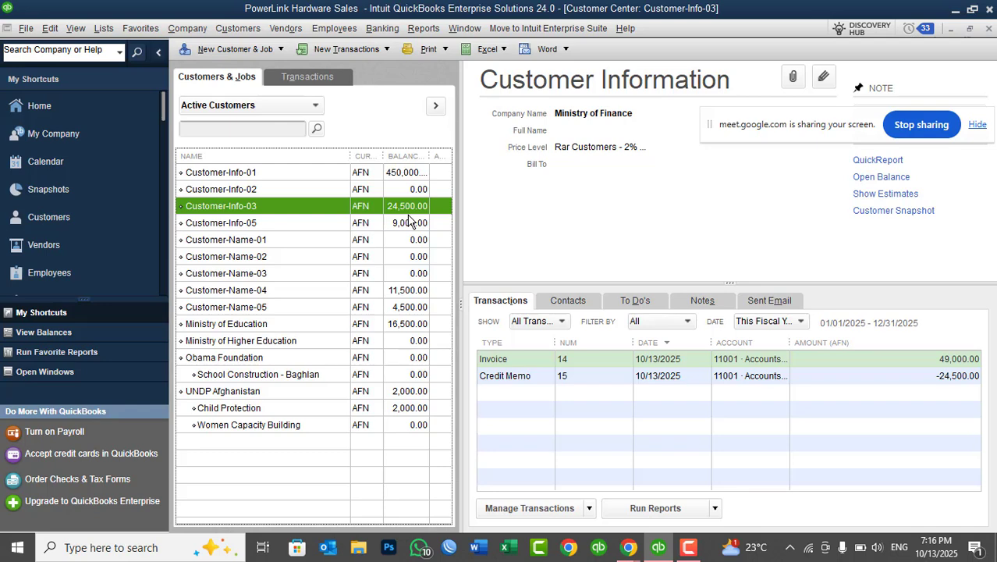
# Review Customer-Info-03's invoice and credit memo entries and compare them with the customer's balance.
pyautogui.click(516, 361)
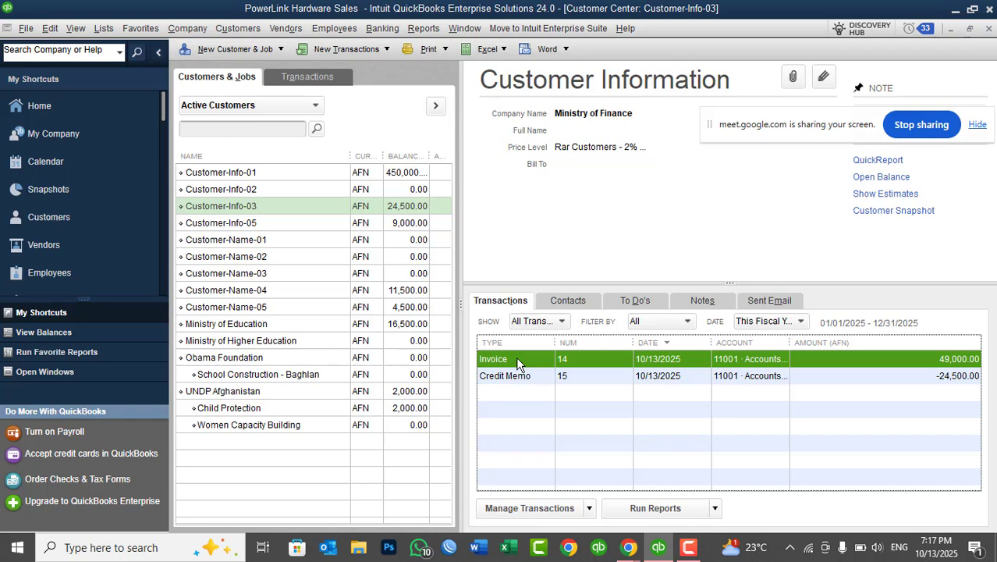
pyautogui.click(517, 376)
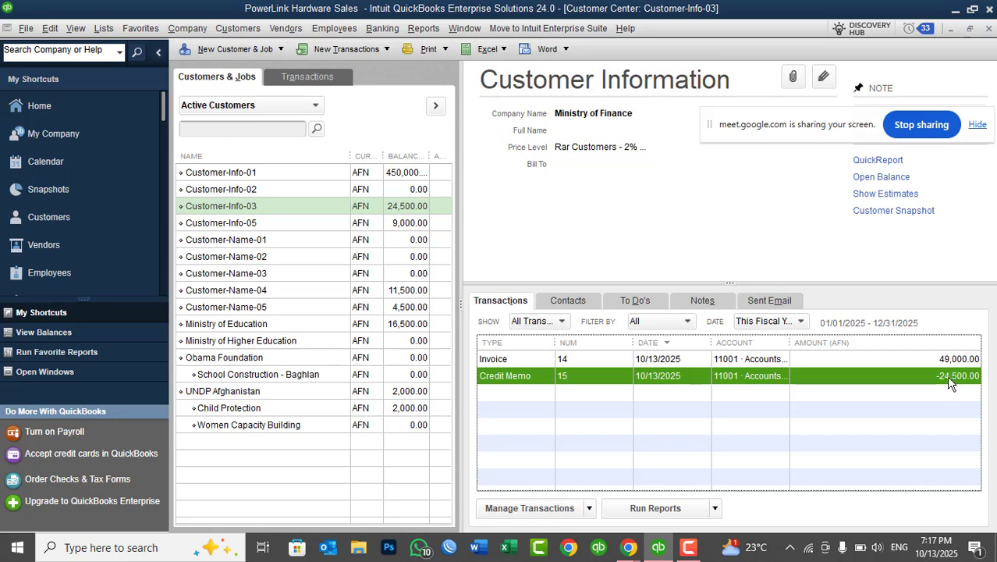
pyautogui.click(400, 209)
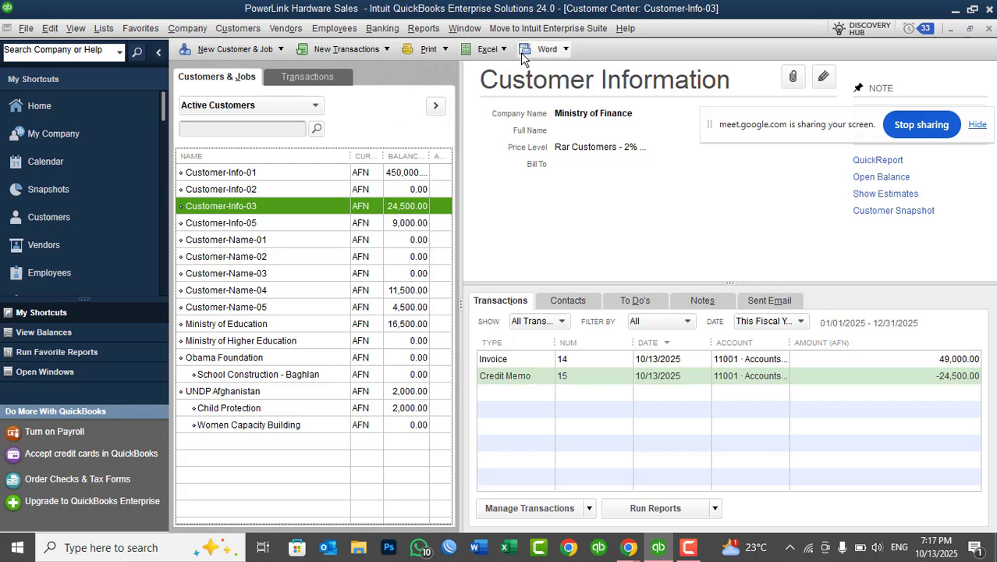
# Open the Physical Inventory Worksheet, check the Cisco router quantities on hand after the return, and close the report.
pyautogui.click(423, 31)
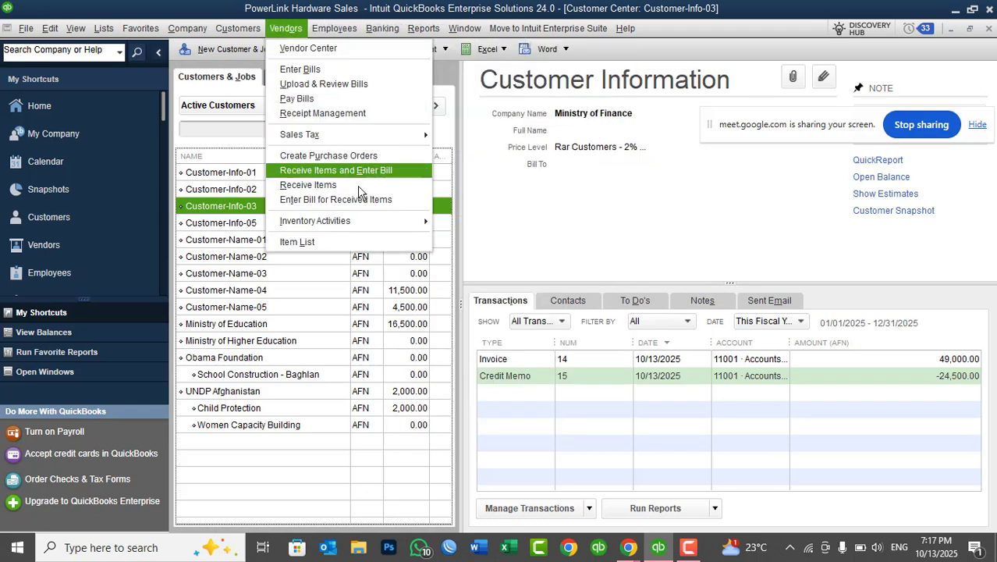
pyautogui.moveTo(369, 223)
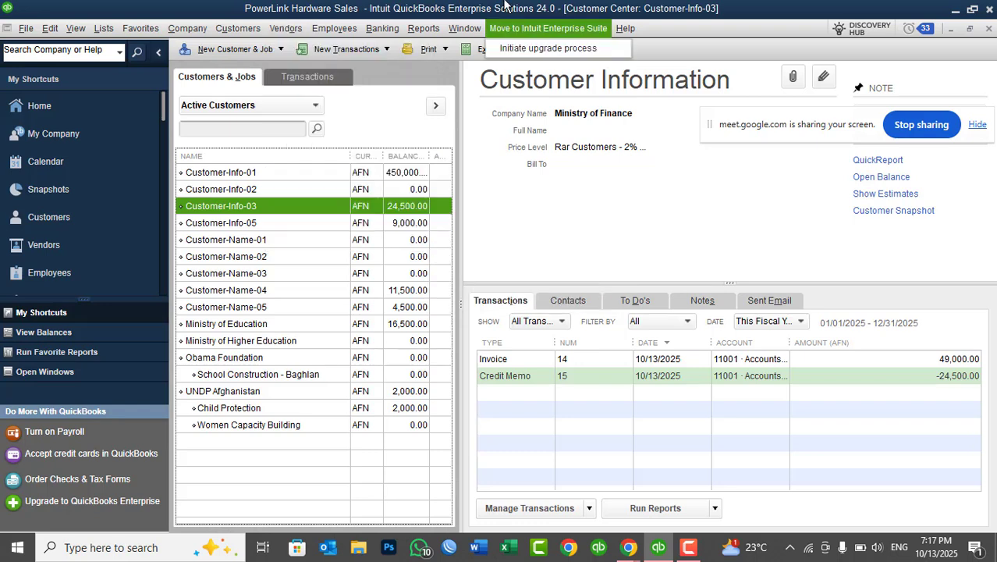
pyautogui.moveTo(419, 32)
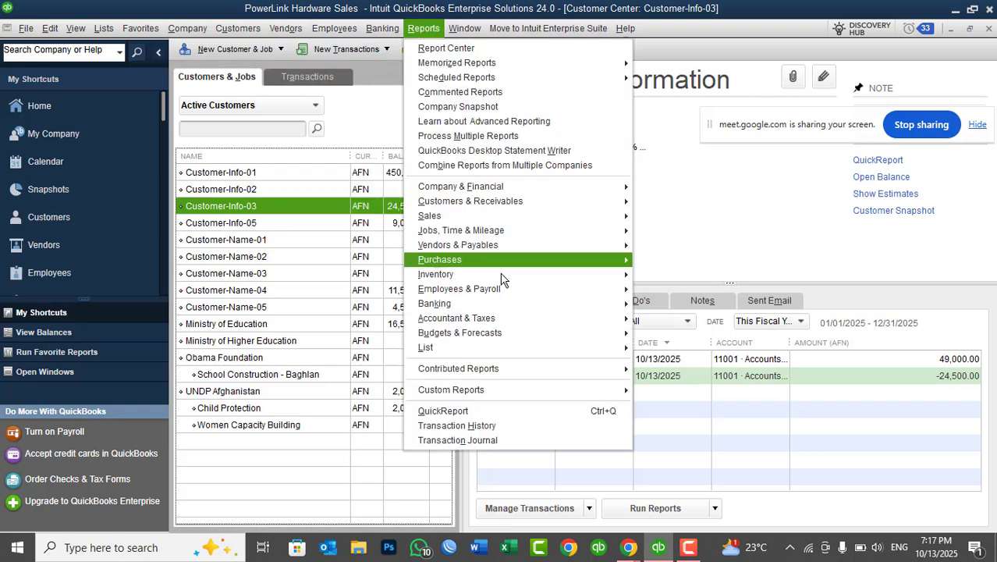
pyautogui.moveTo(503, 277)
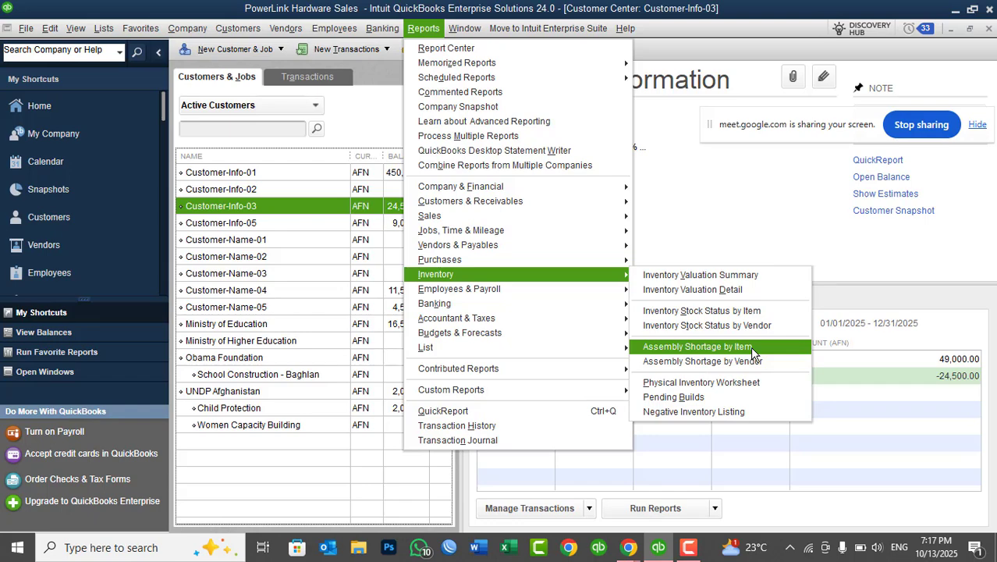
pyautogui.click(749, 383)
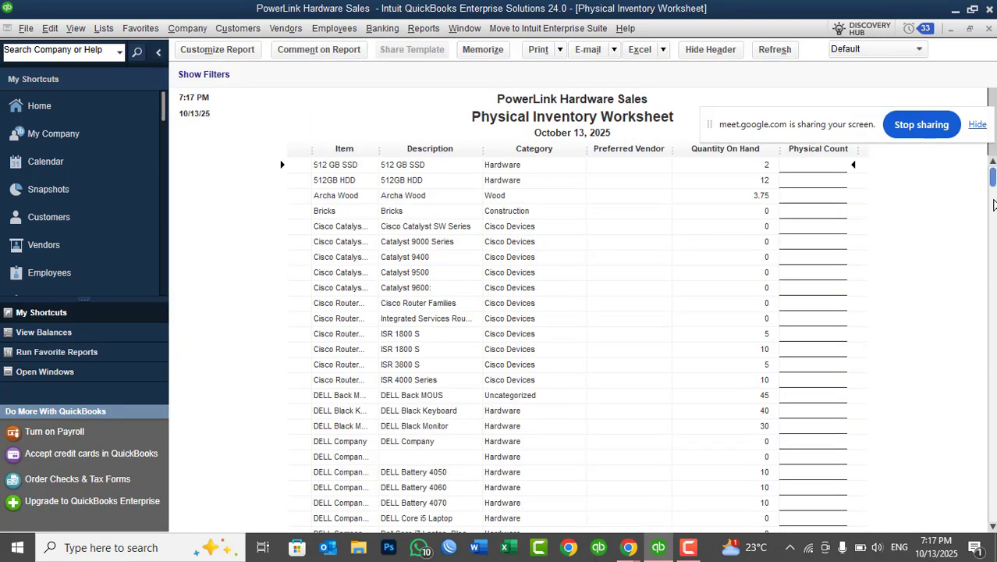
pyautogui.moveTo(993, 178); pyautogui.dragTo(993, 353)
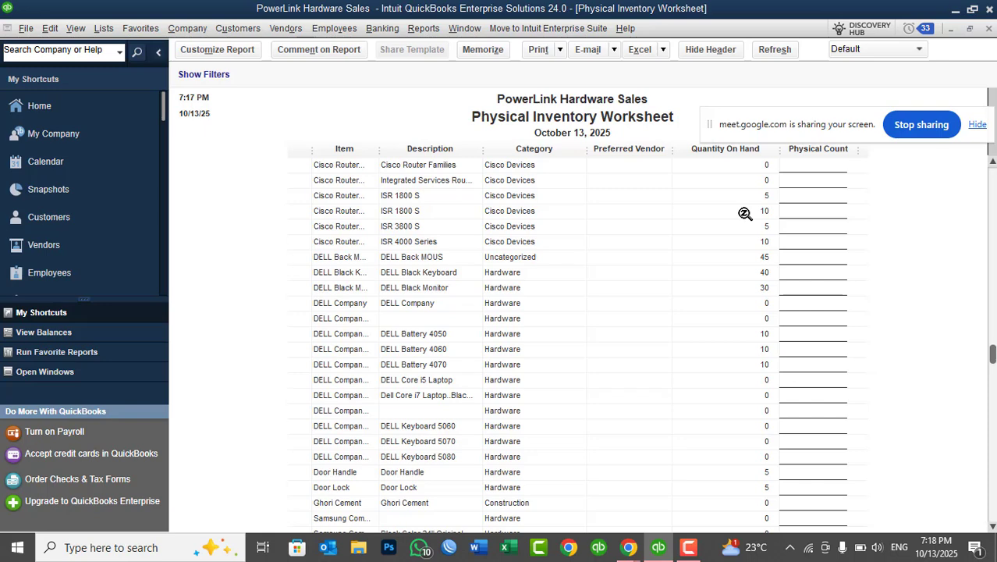
pyautogui.press('Escape')
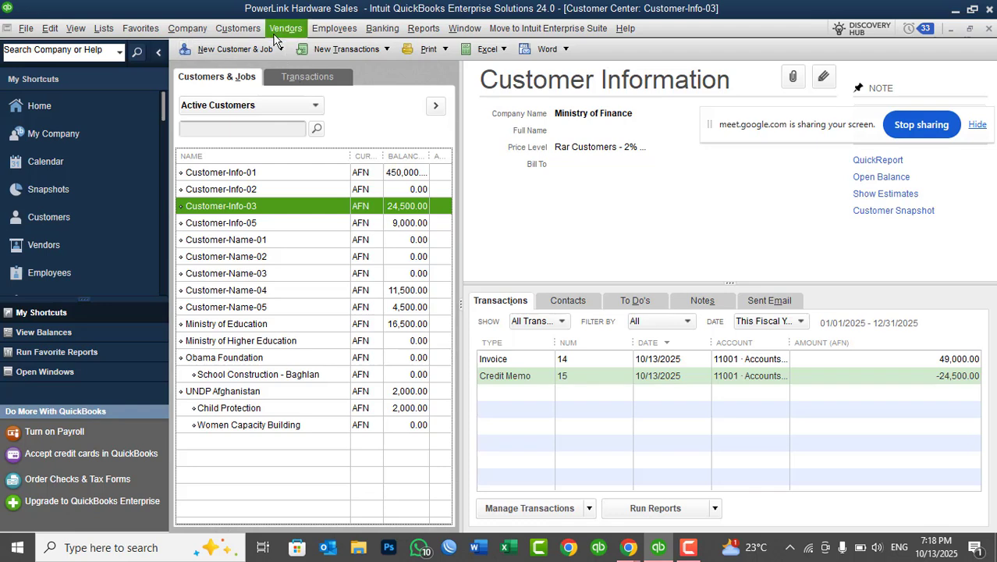
# Receive a cash payment of 24,500.00 AFN from Customer-Info-03 against the open invoice, and save and close it.
pyautogui.click(238, 29)
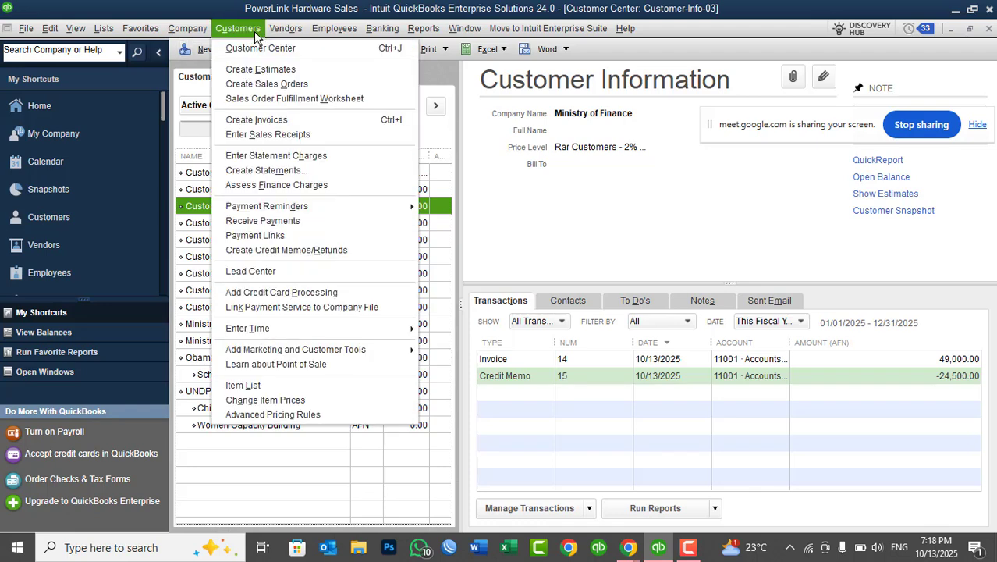
pyautogui.click(266, 221)
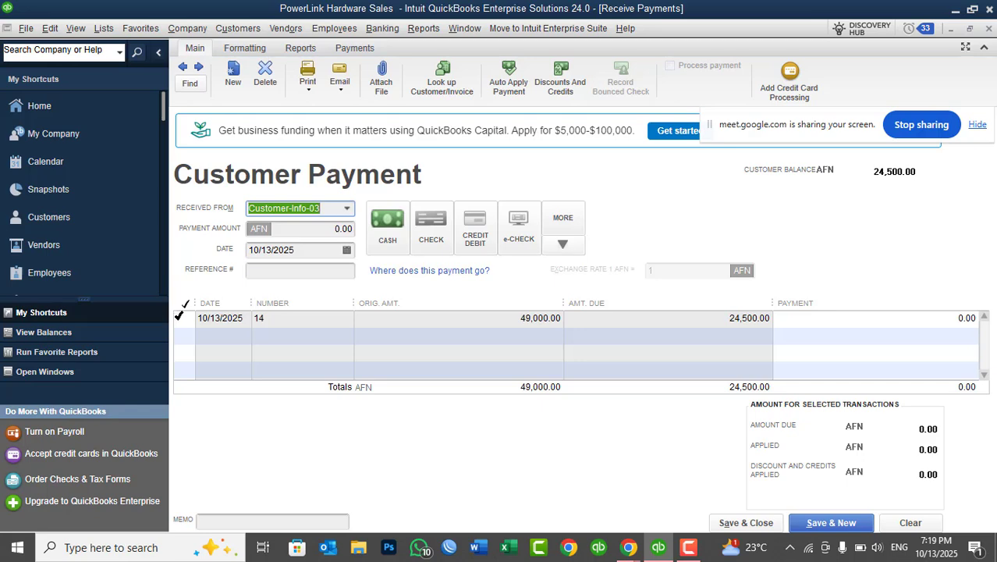
pyautogui.click(179, 318)
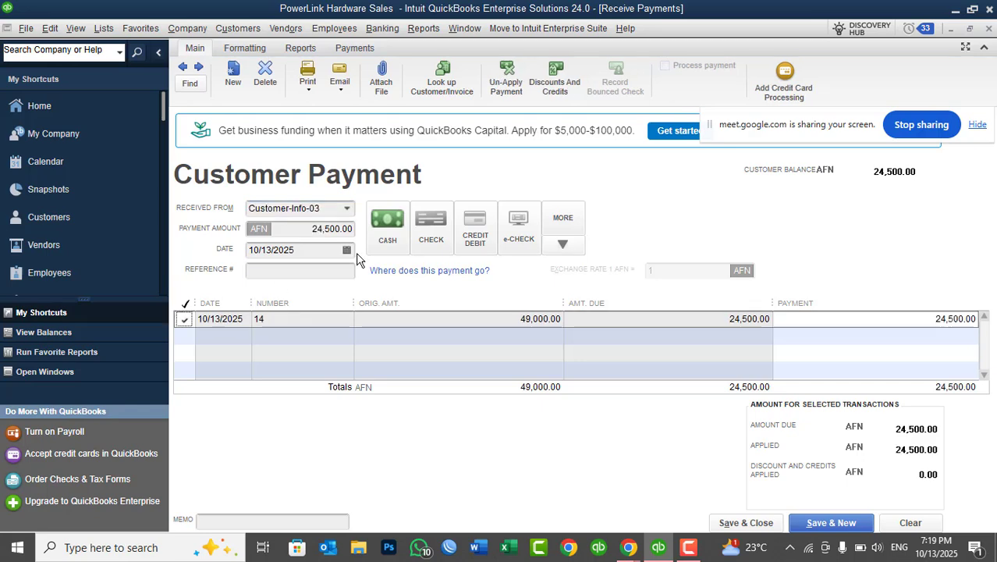
pyautogui.click(386, 234)
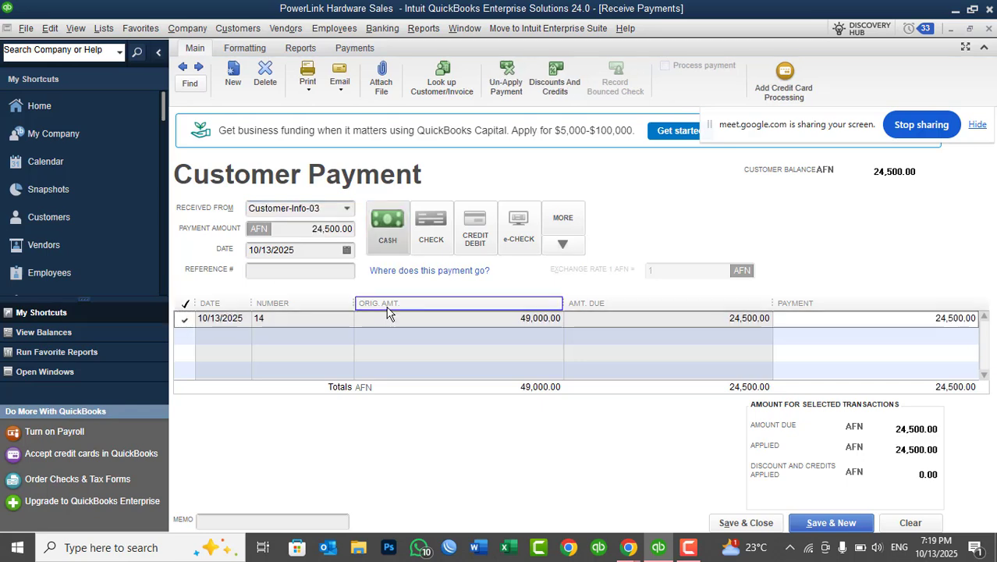
pyautogui.click(745, 522)
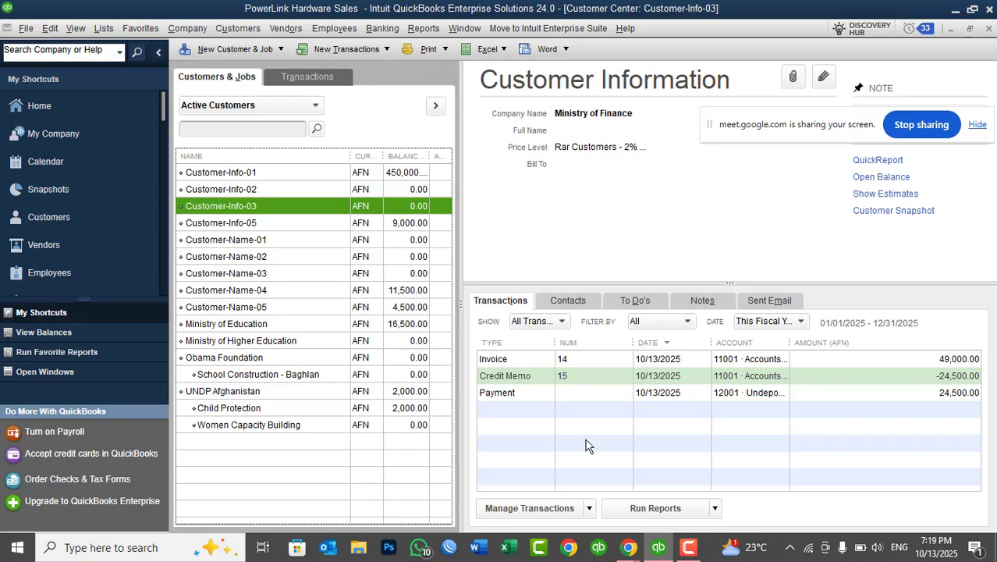
pyautogui.click(599, 548)
pyautogui.click(545, 499)
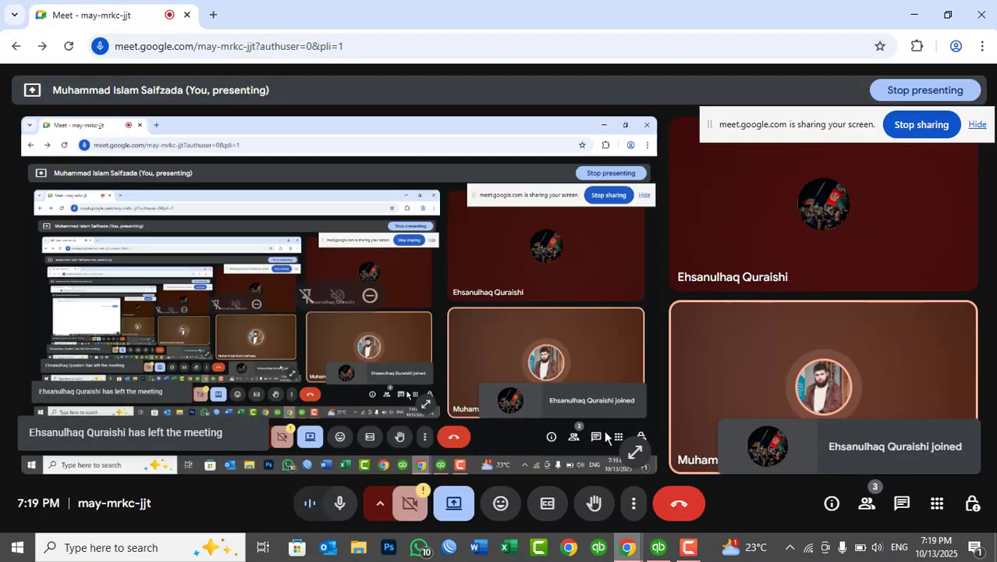
pyautogui.click(914, 14)
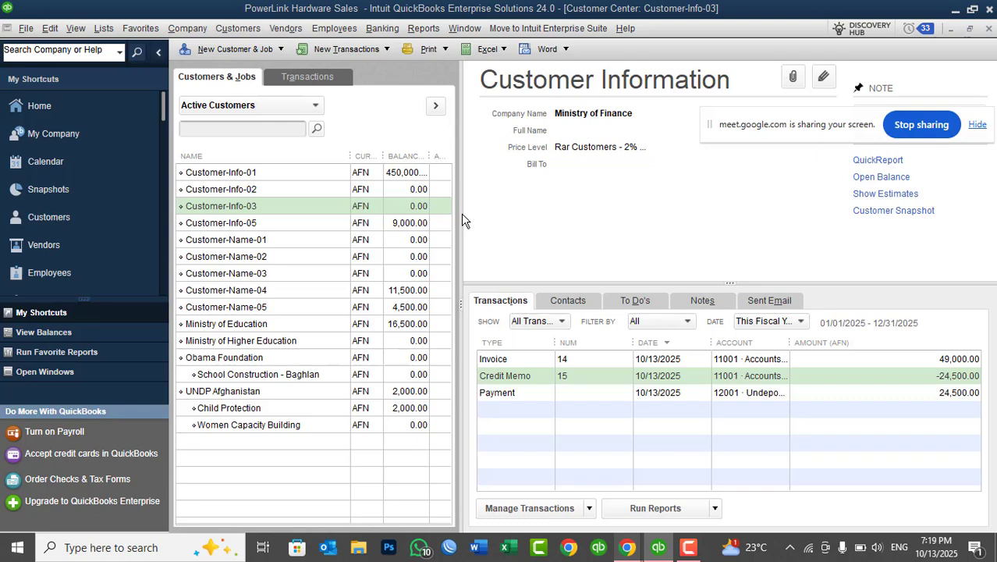
pyautogui.click(390, 129)
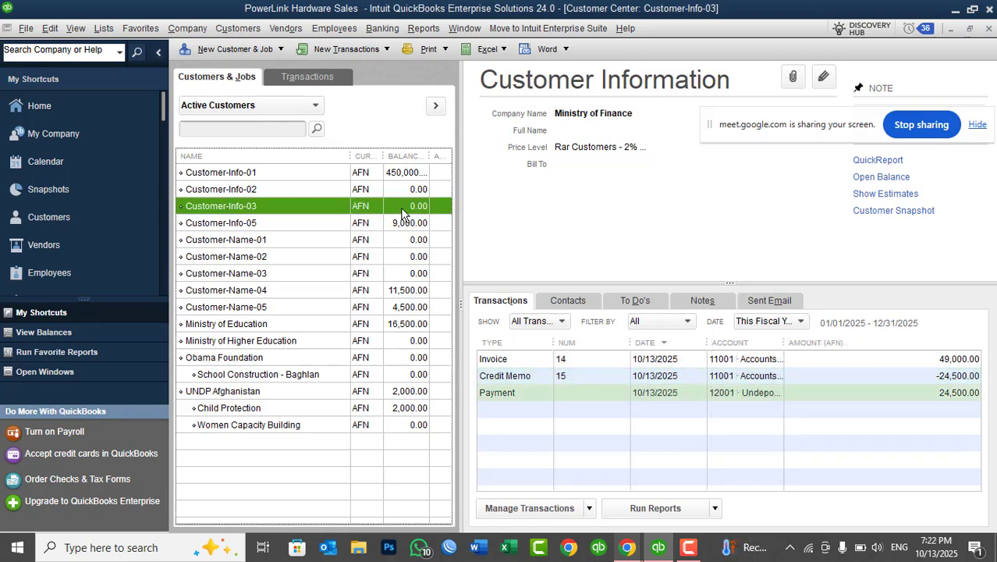
# Create a sales receipt for Customer-Info-03 with a quantity of 10 of the ISR 2800 S router item.
pyautogui.click(248, 29)
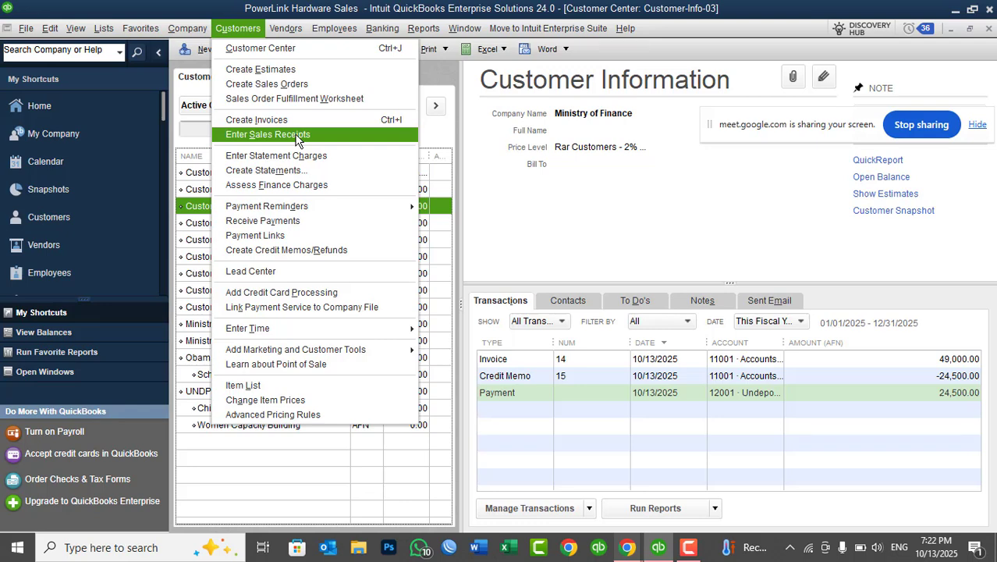
pyautogui.click(500, 190)
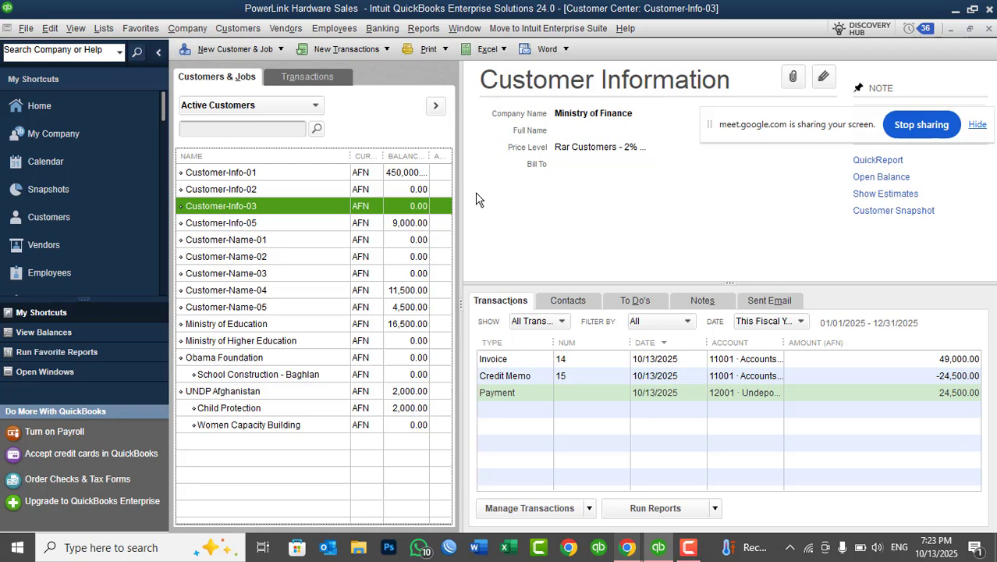
pyautogui.click(349, 50)
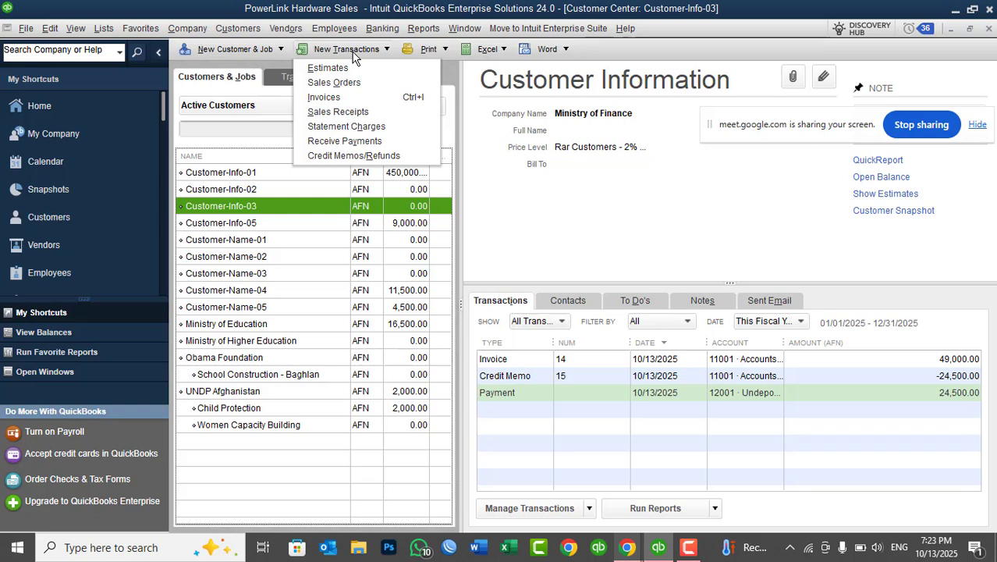
pyautogui.click(360, 112)
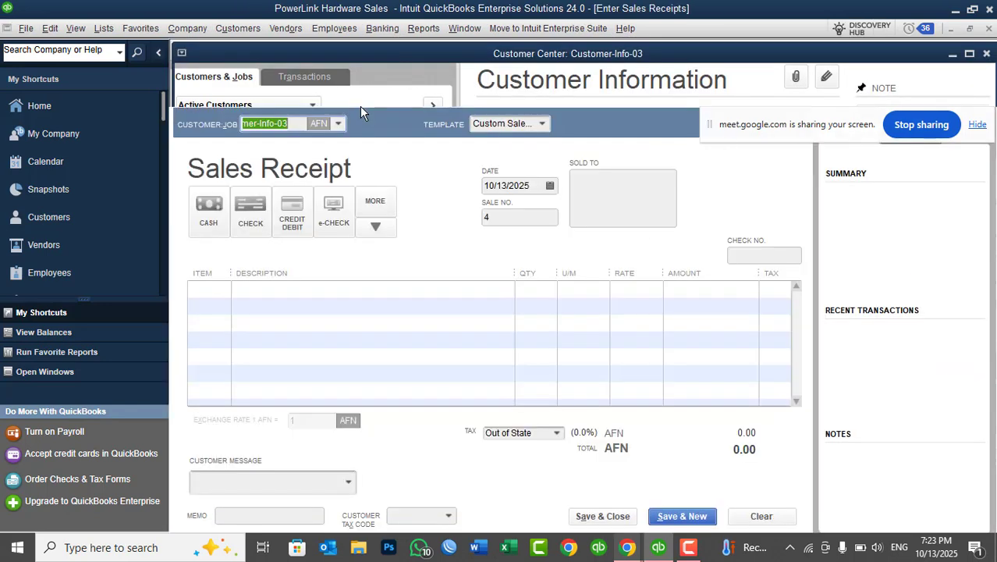
pyautogui.click(223, 289)
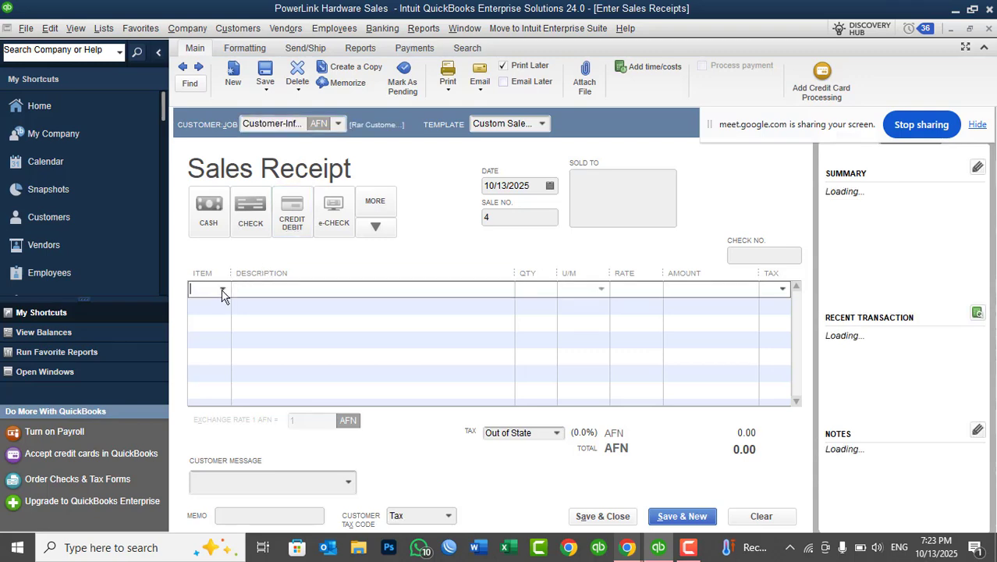
pyautogui.moveTo(690, 320); pyautogui.dragTo(698, 407)
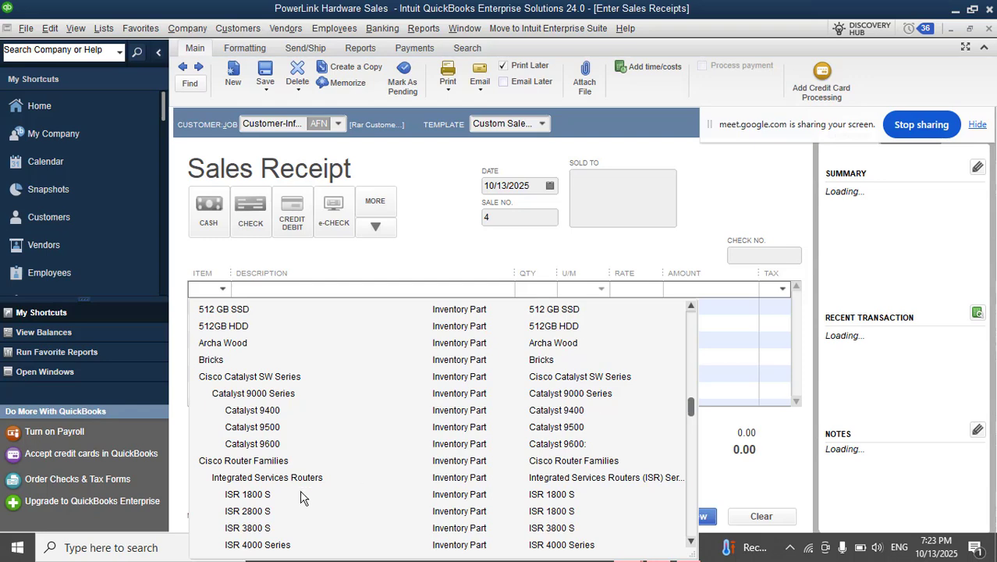
pyautogui.click(258, 513)
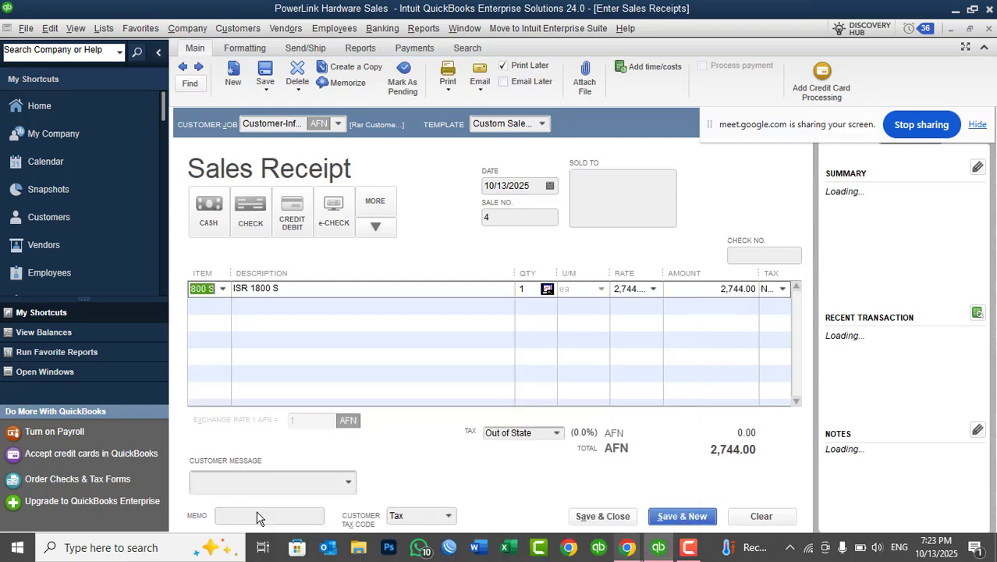
pyautogui.click(530, 289)
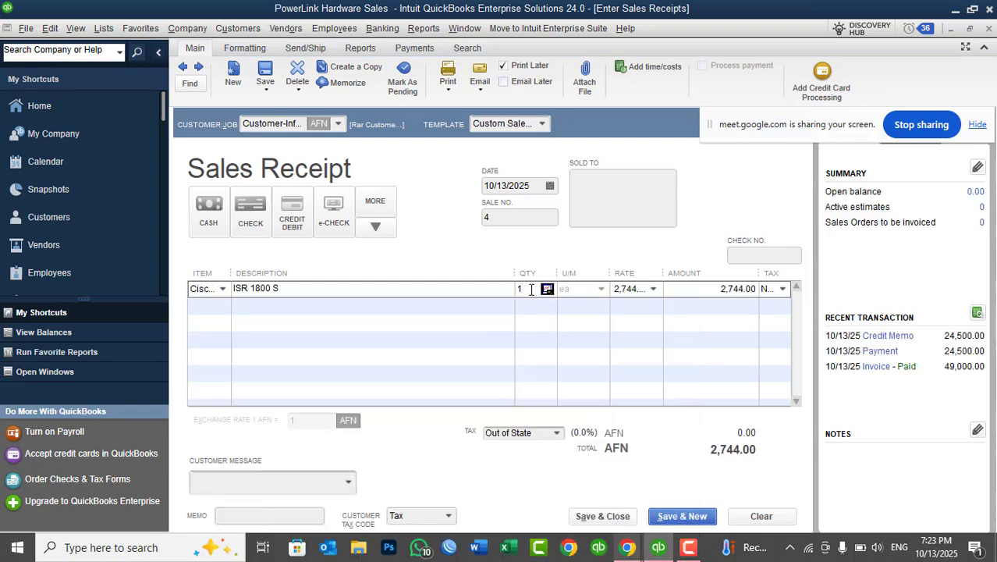
pyautogui.write('0')
pyautogui.press('Tab')
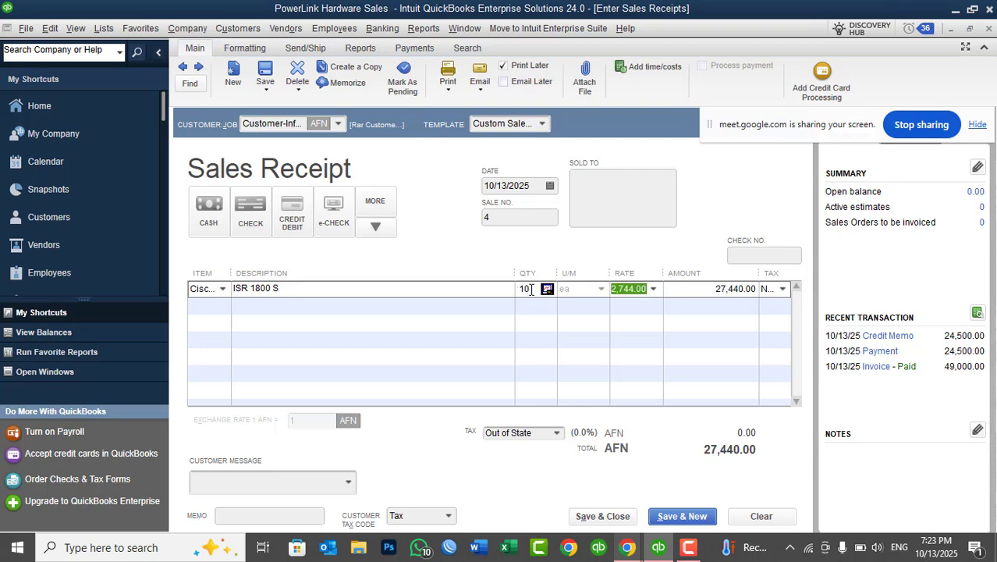
# Set the sales receipt's payment method to cash, and save and close the receipt.
pyautogui.click(209, 223)
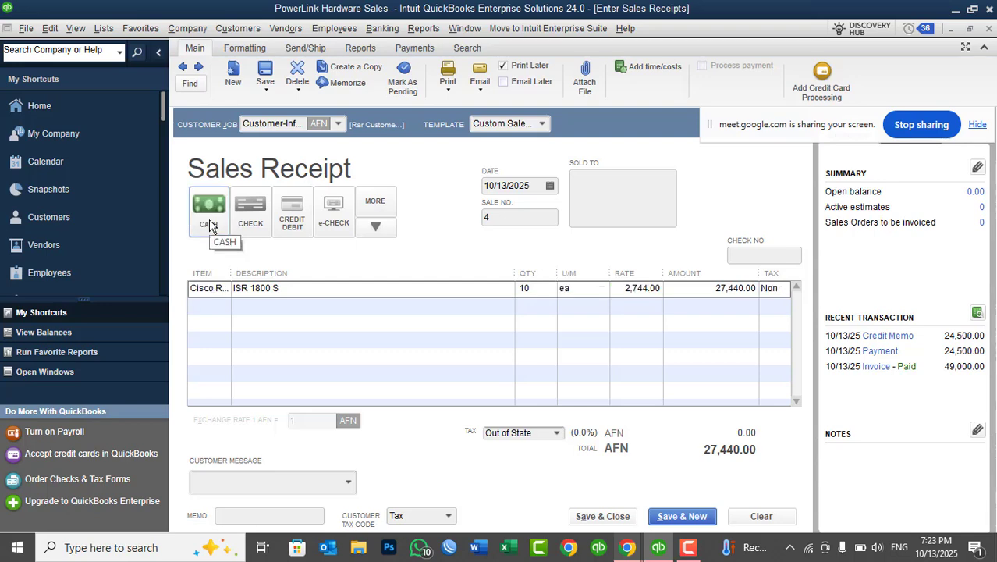
pyautogui.click(613, 519)
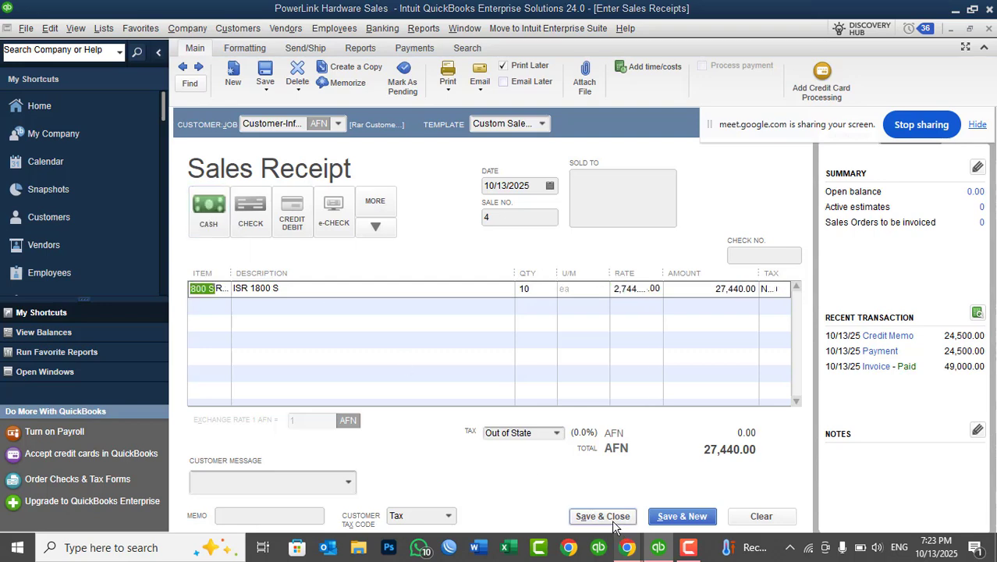
pyautogui.click(616, 323)
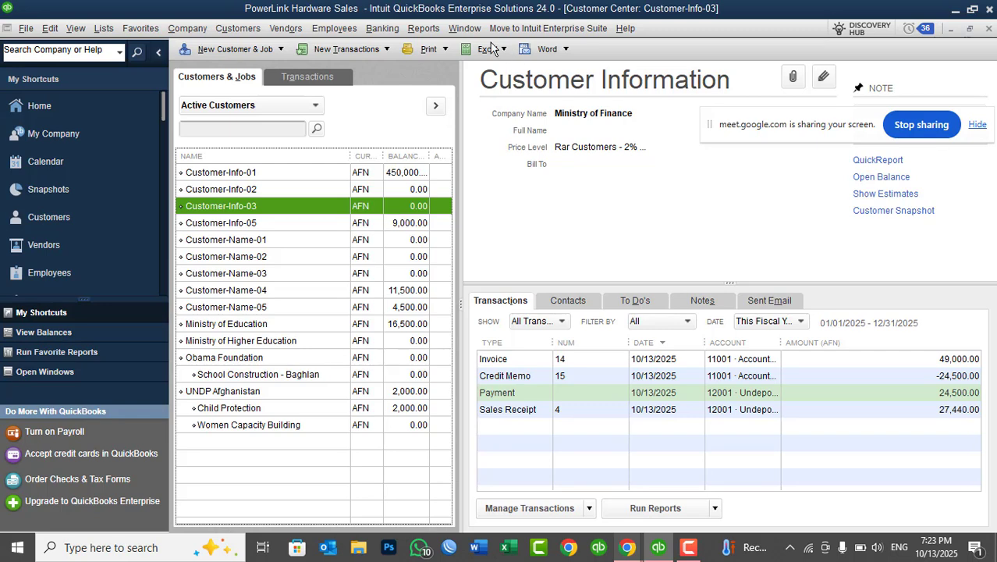
# Open the standard Balance Sheet report and set its date range to This Month.
pyautogui.click(434, 28)
pyautogui.moveTo(493, 187)
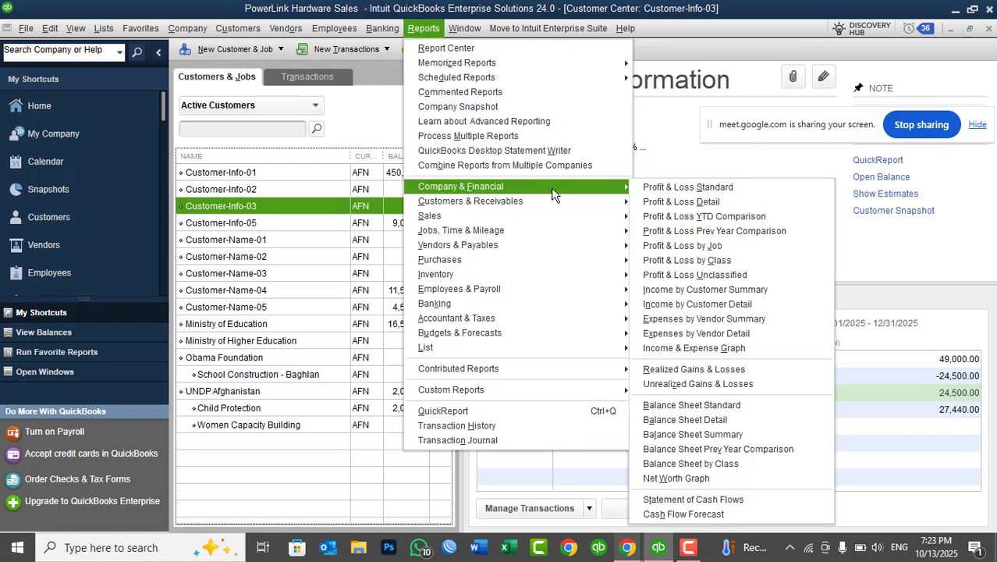
pyautogui.click(752, 405)
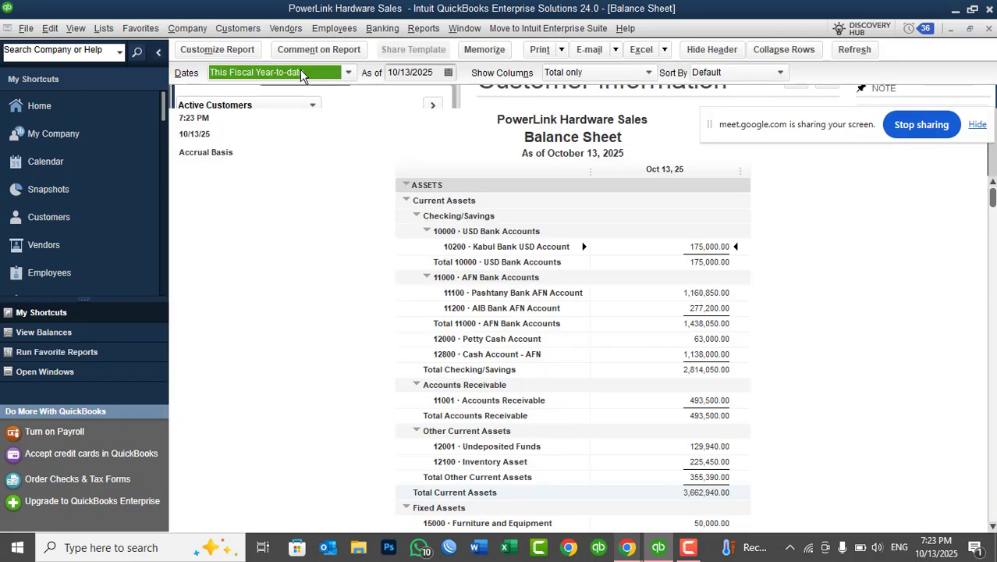
pyautogui.click(300, 69)
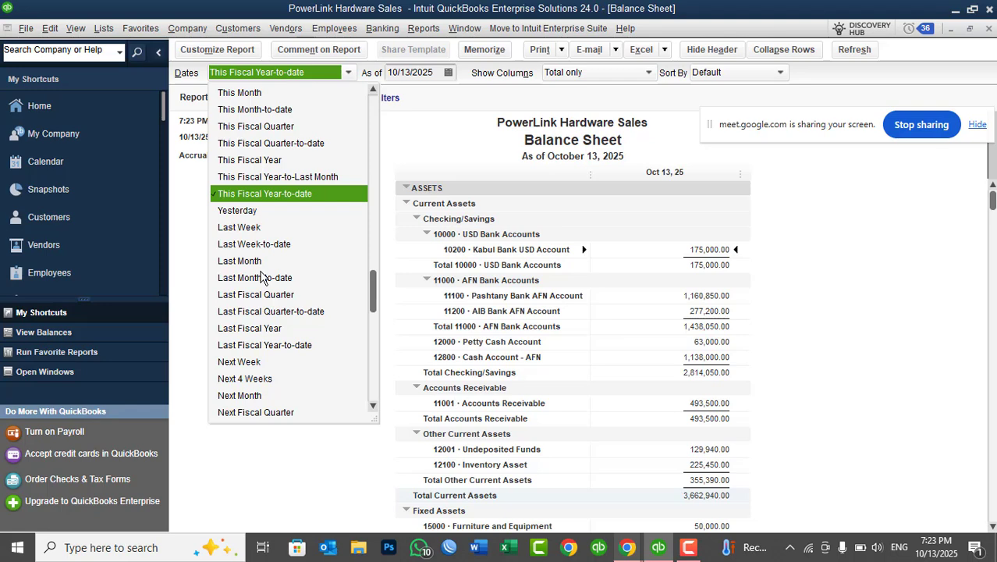
pyautogui.click(250, 94)
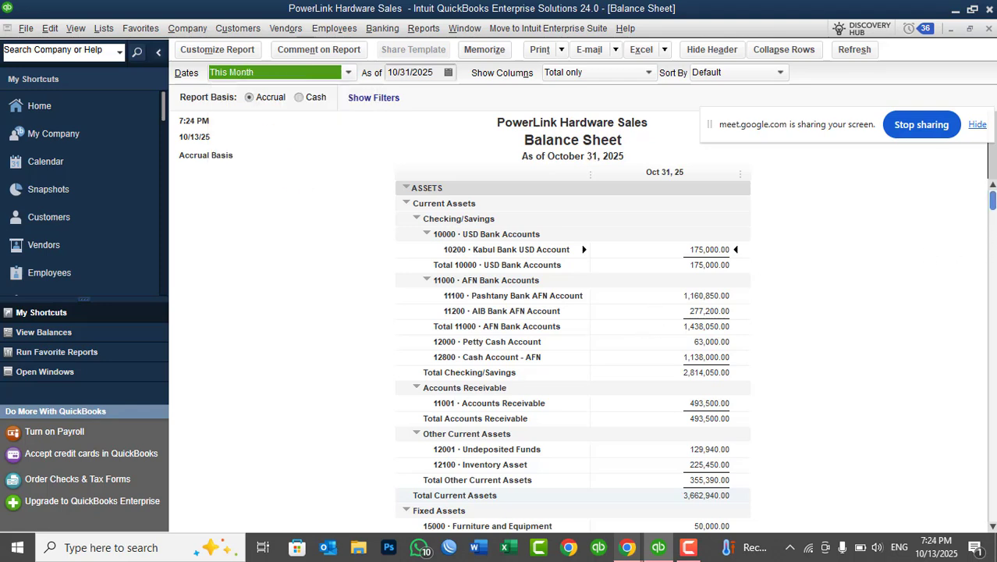
# Examine the transactions behind the Undeposited Funds balance, and close both the detail report and the Balance Sheet.
pyautogui.moveTo(993, 202); pyautogui.dragTo(993, 260)
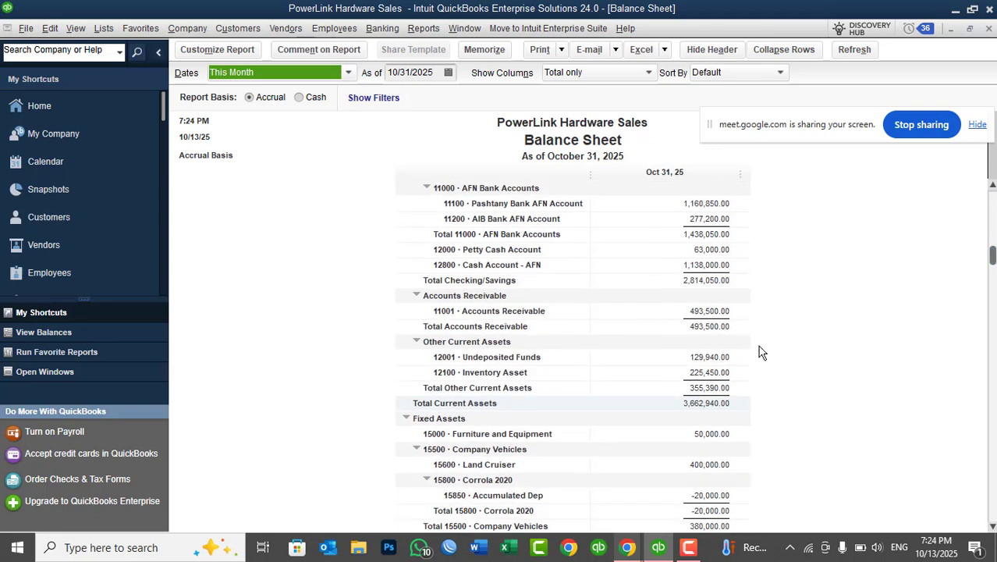
pyautogui.doubleClick(673, 358)
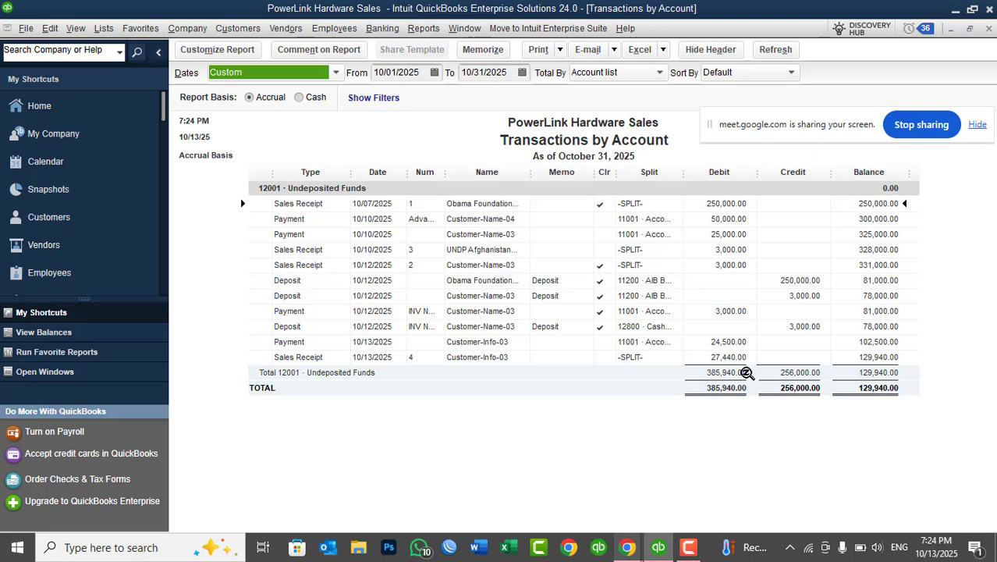
pyautogui.press('Escape')
pyautogui.press('Escape')
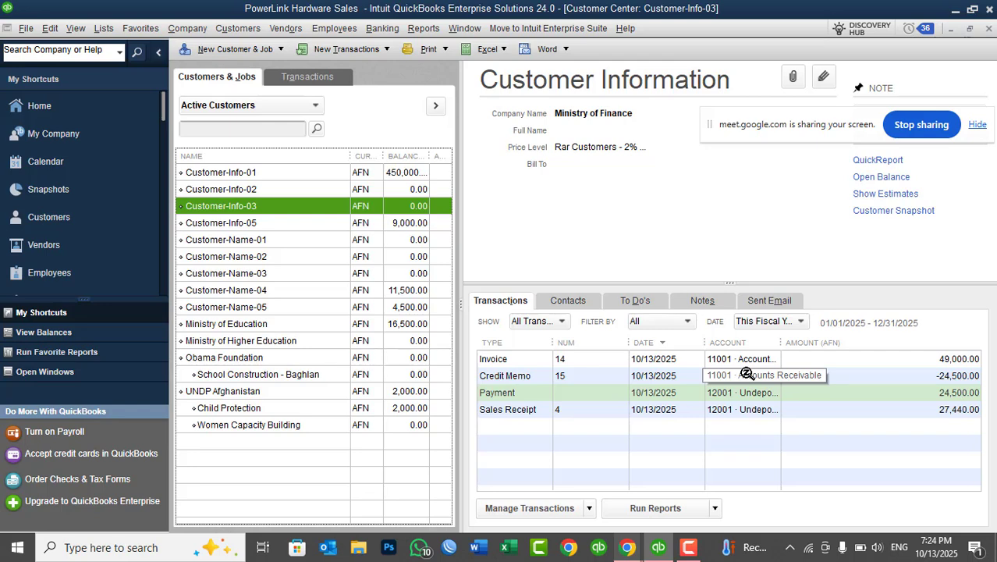
# Create a credit memo for Customer-Info-03 returning a quantity of 5 of the ISR 2800 S router item.
pyautogui.click(241, 27)
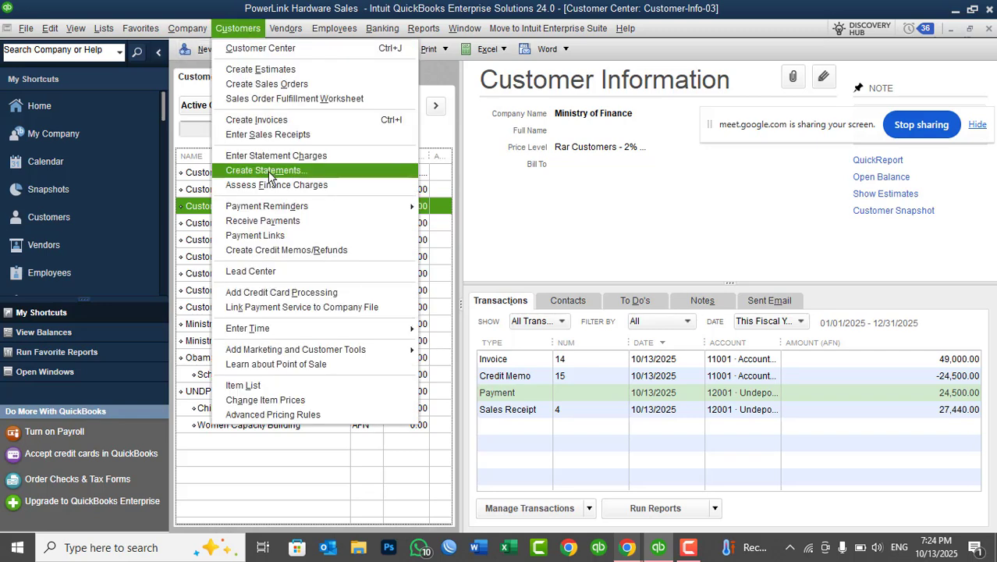
pyautogui.click(296, 250)
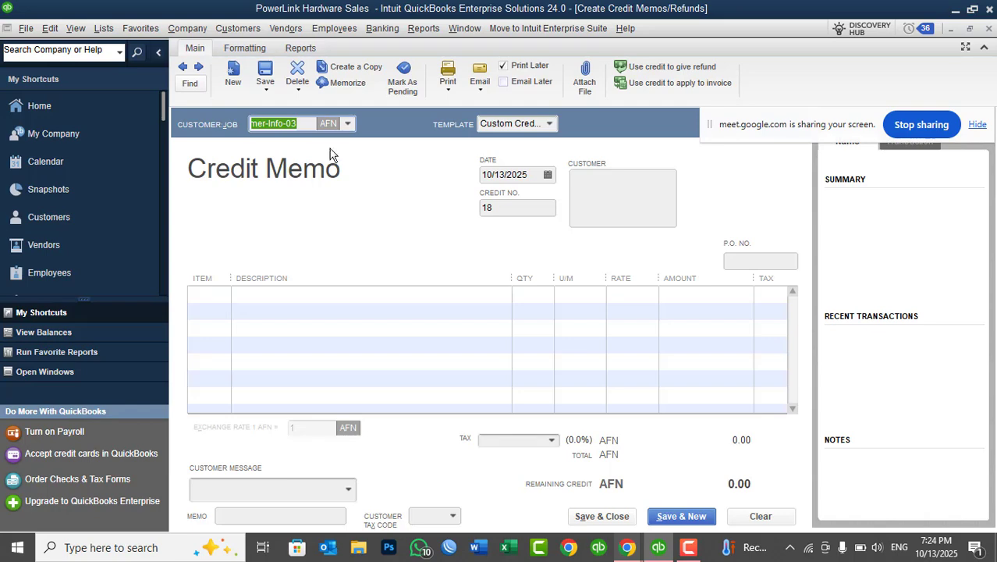
pyautogui.click(304, 126)
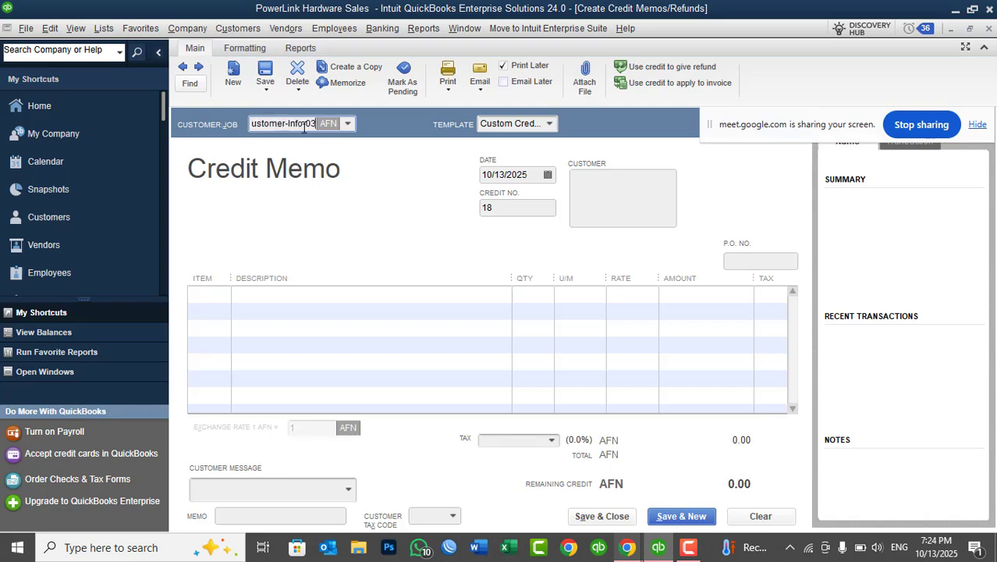
pyautogui.click(223, 295)
pyautogui.click(222, 293)
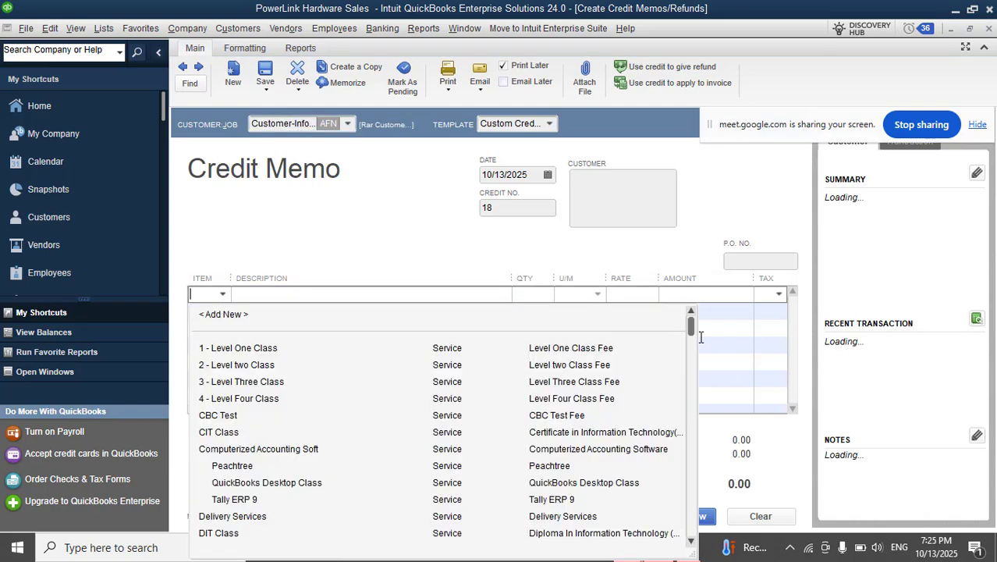
pyautogui.moveTo(691, 334); pyautogui.dragTo(694, 416)
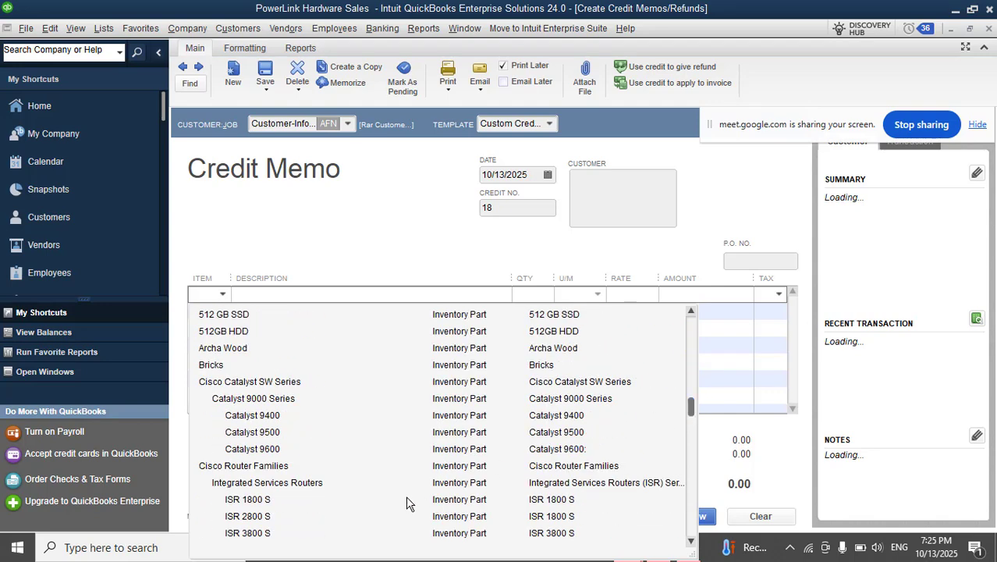
pyautogui.click(264, 517)
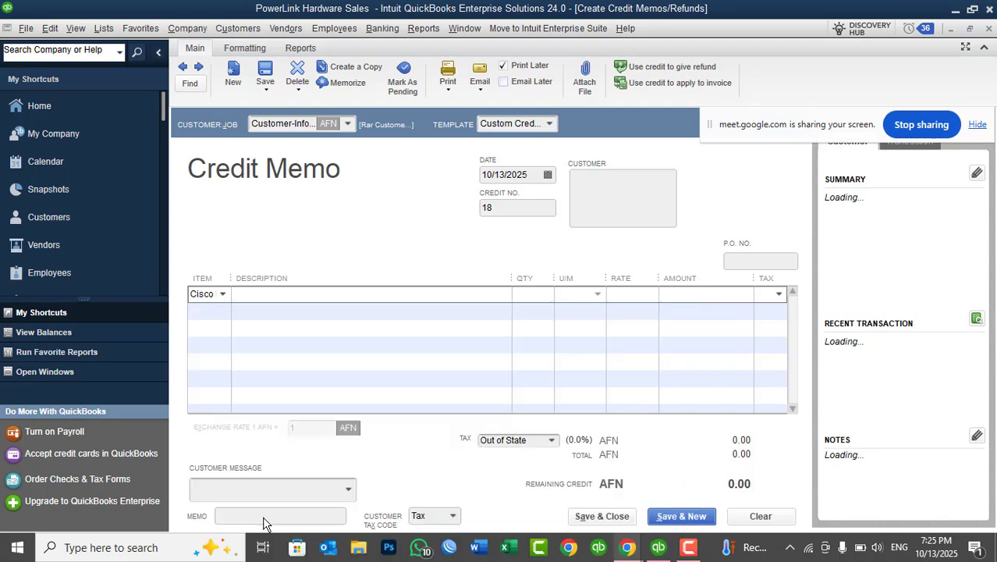
pyautogui.click(531, 300)
pyautogui.press('BackSpace')
pyautogui.write('5')
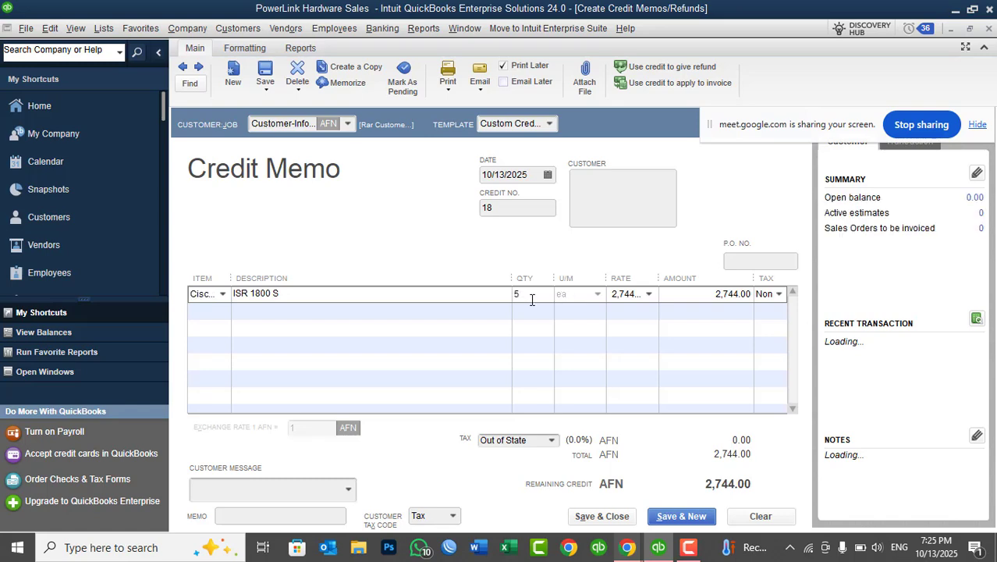
pyautogui.press('Tab')
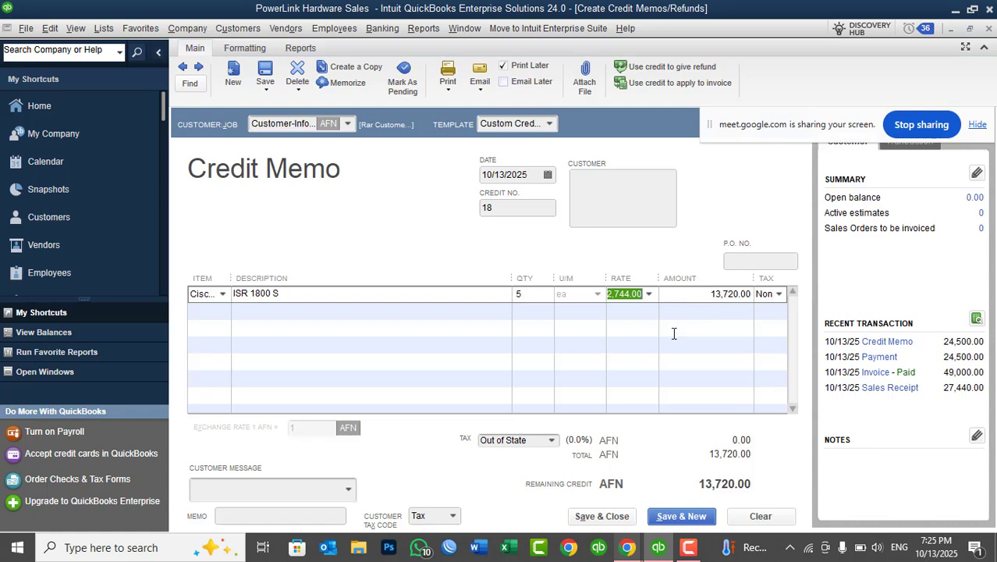
# Save and close the credit memo, retaining its amount as an available credit for the customer.
pyautogui.click(616, 518)
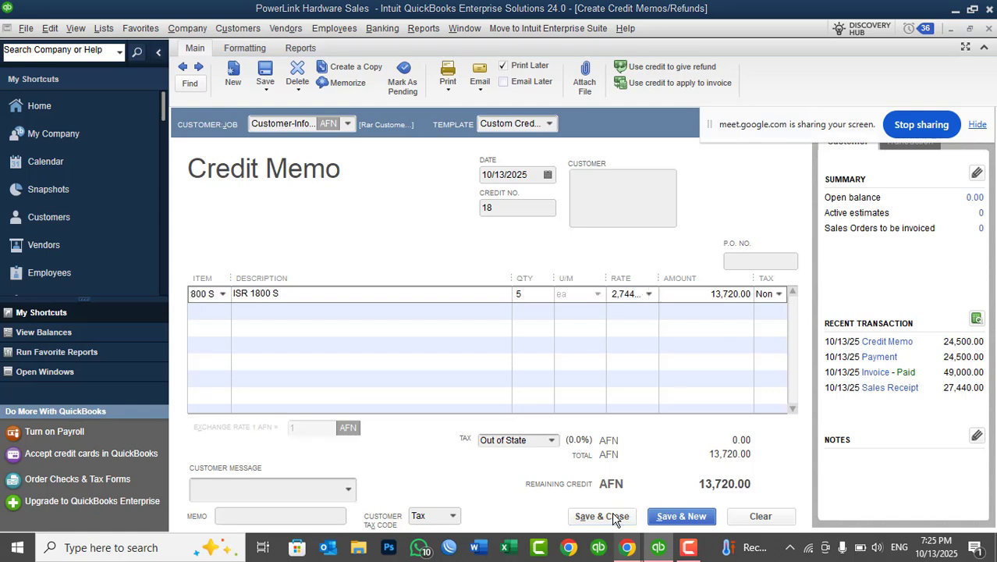
pyautogui.click(590, 324)
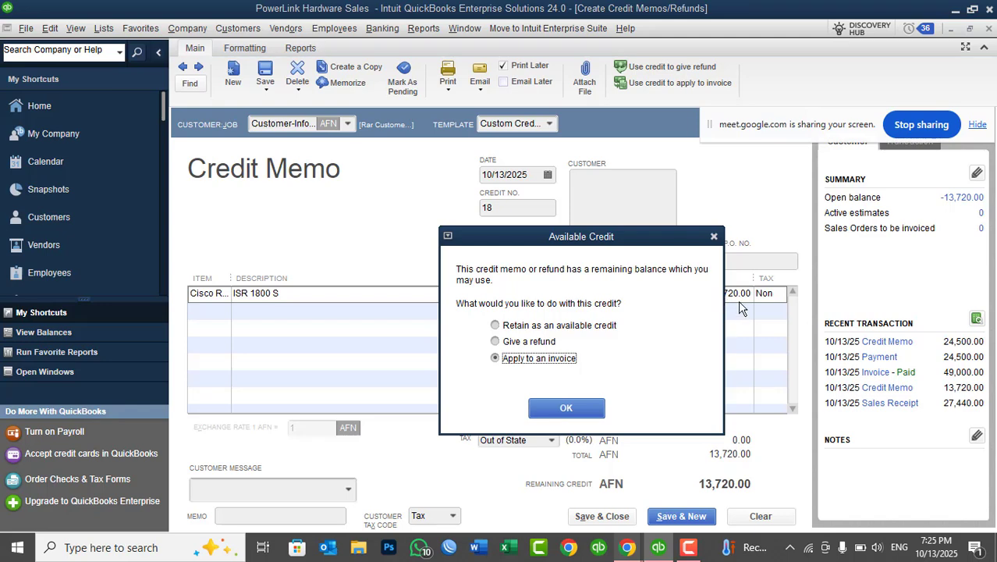
pyautogui.moveTo(673, 238); pyautogui.dragTo(450, 202)
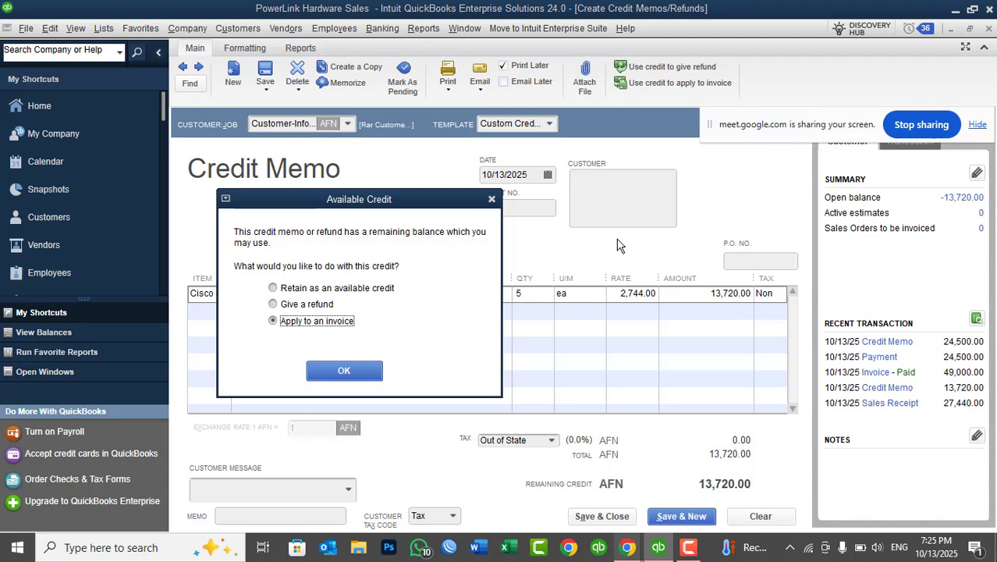
pyautogui.click(292, 305)
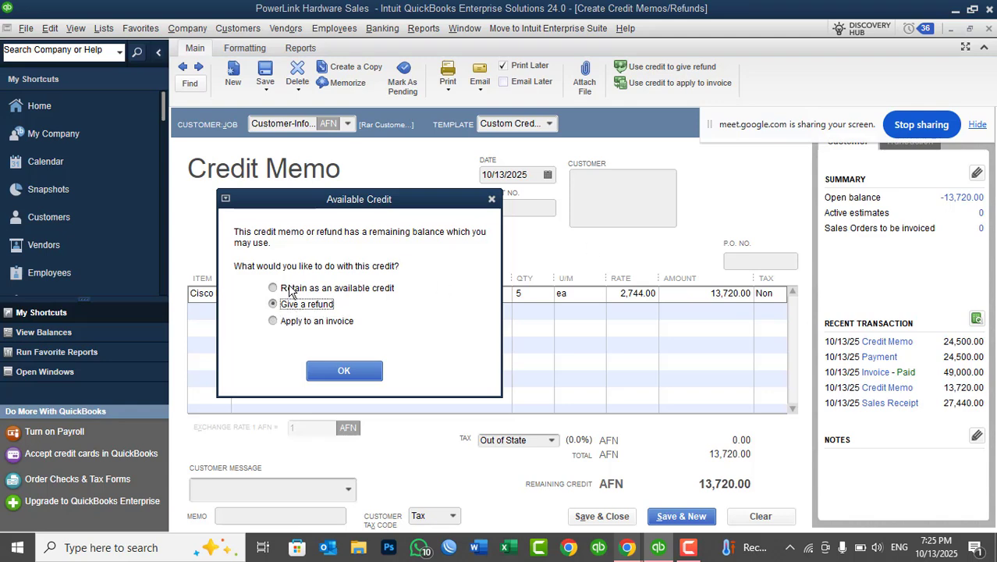
pyautogui.click(292, 290)
pyautogui.click(293, 305)
pyautogui.click(291, 290)
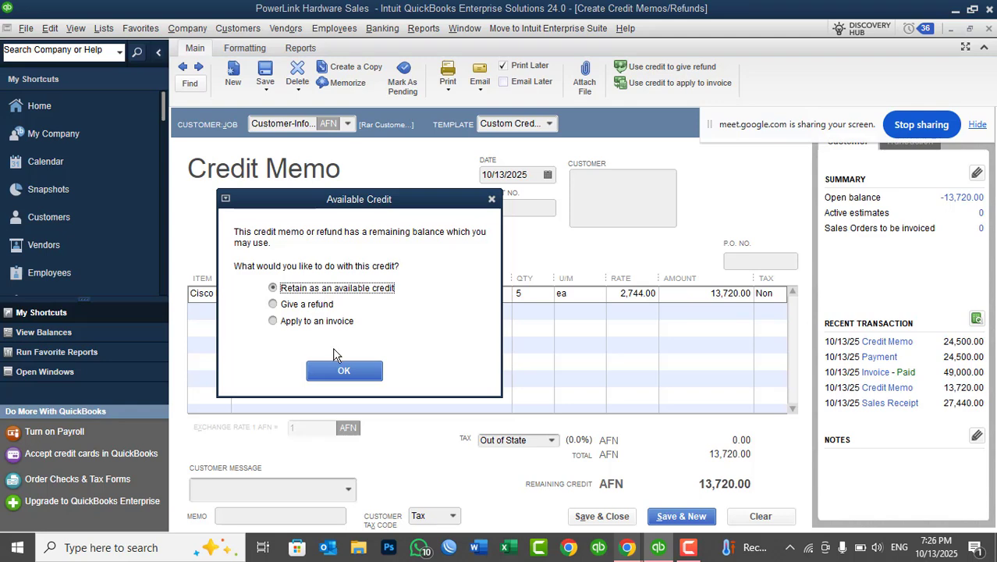
pyautogui.click(339, 372)
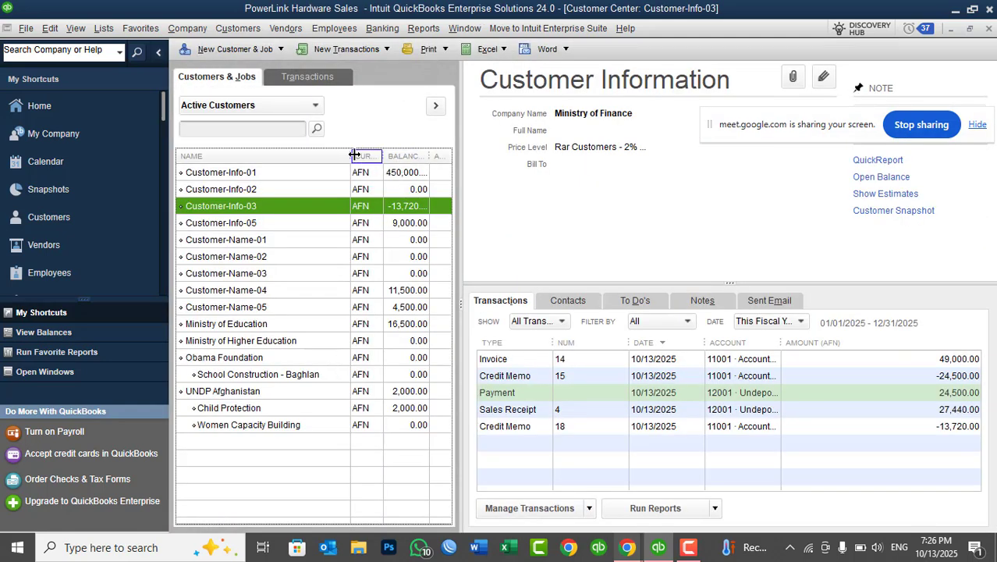
# Narrow the customer list's Name column so the customers' full balances can be read.
pyautogui.moveTo(351, 156); pyautogui.dragTo(303, 156)
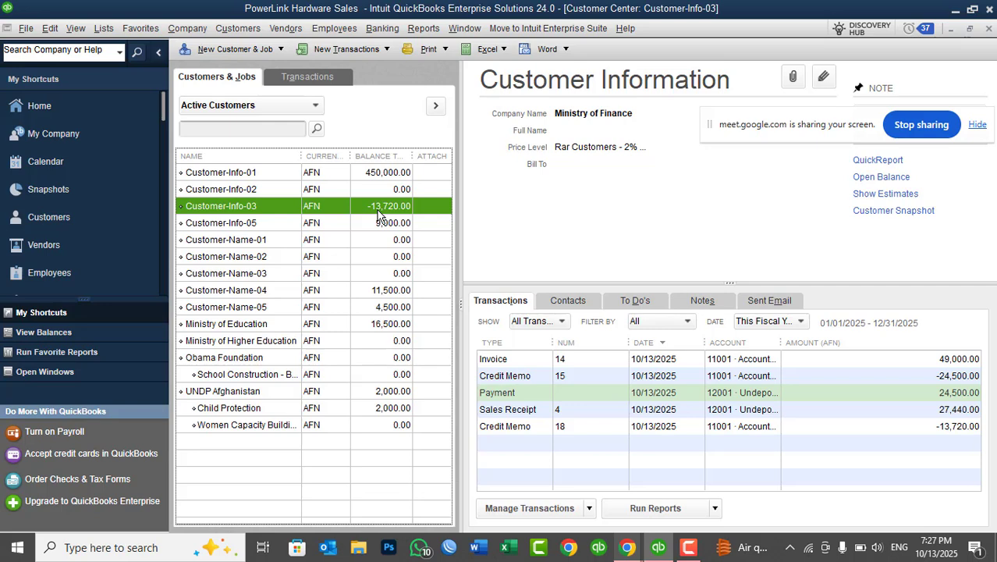
# Create an invoice for Customer-Info-03 with a quantity of 5 of the ISR 2800 S router item.
pyautogui.click(233, 28)
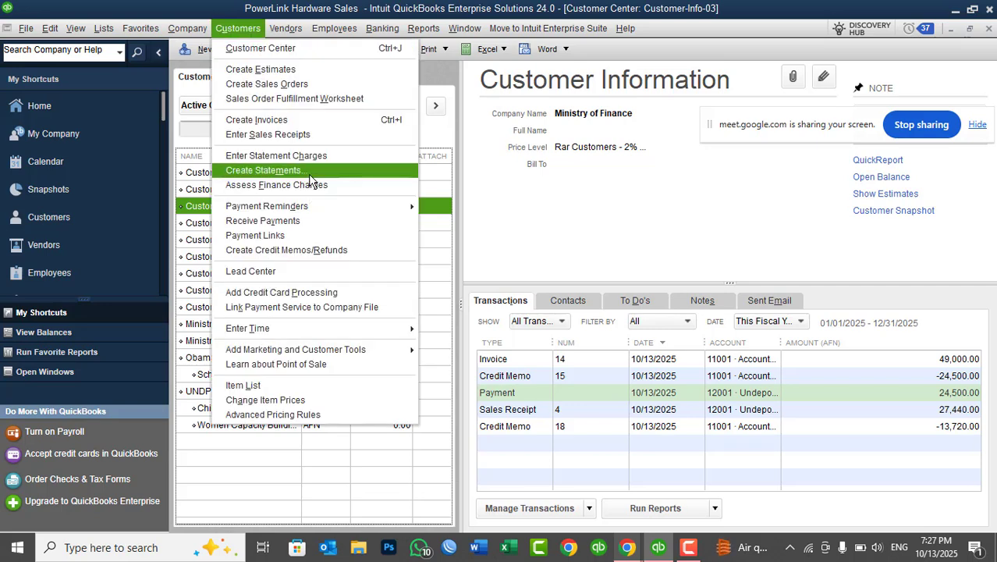
pyautogui.click(281, 121)
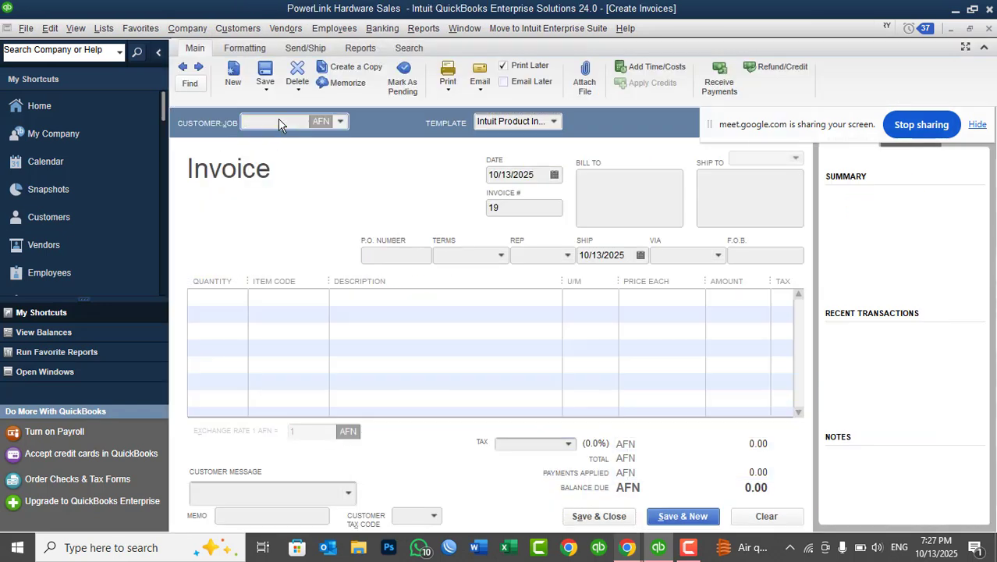
pyautogui.click(341, 123)
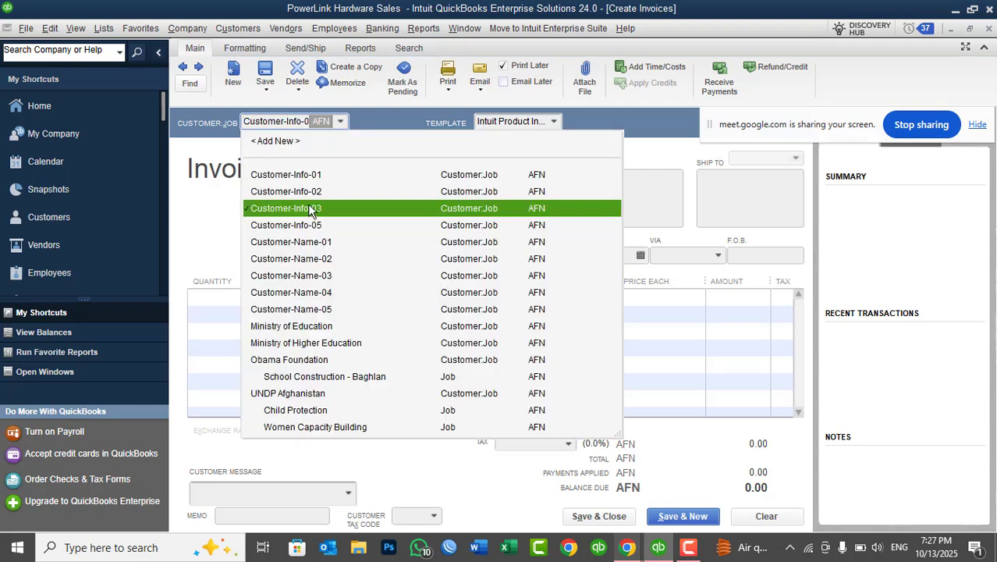
pyautogui.click(312, 154)
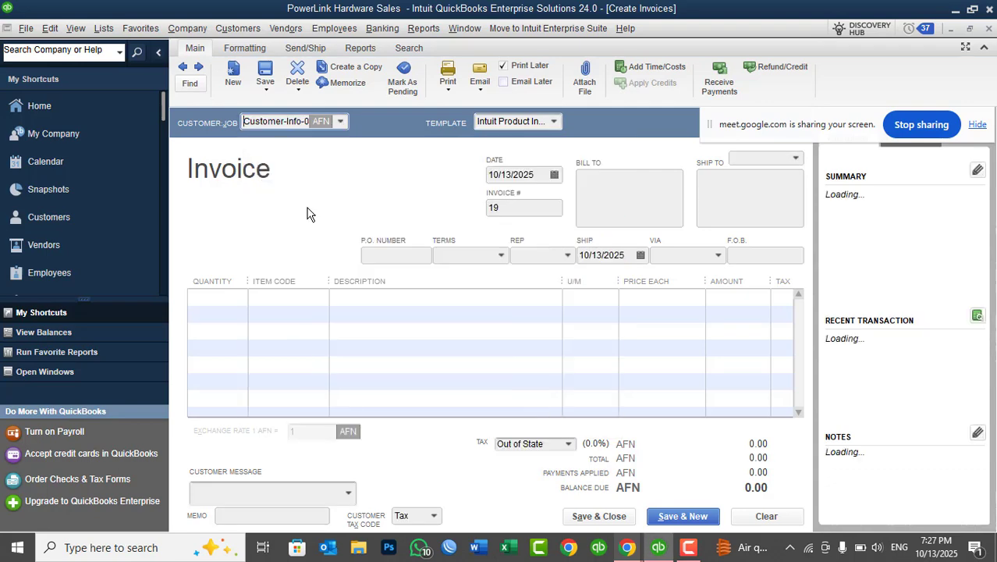
pyautogui.click(291, 296)
pyautogui.click(320, 298)
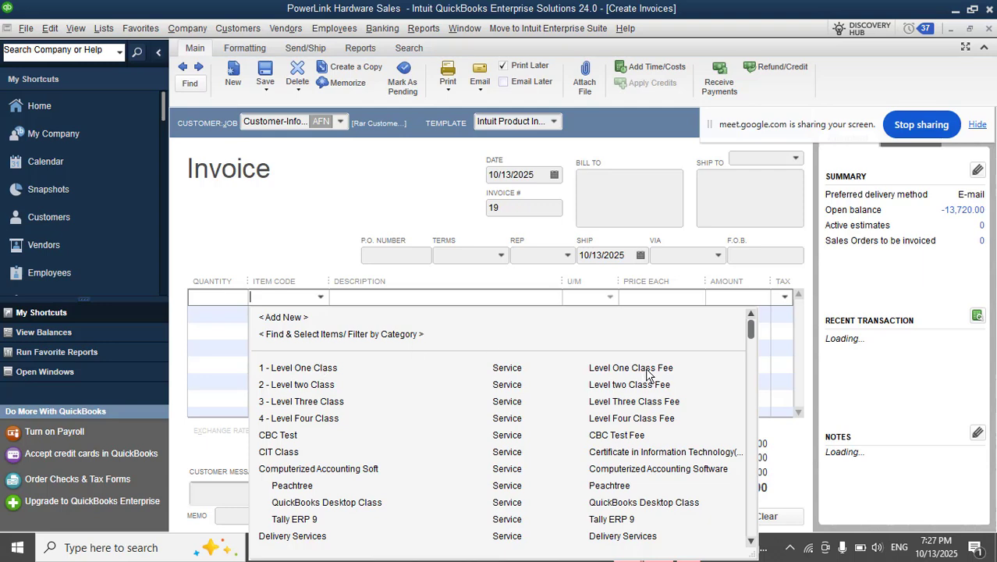
pyautogui.moveTo(751, 331); pyautogui.dragTo(752, 419)
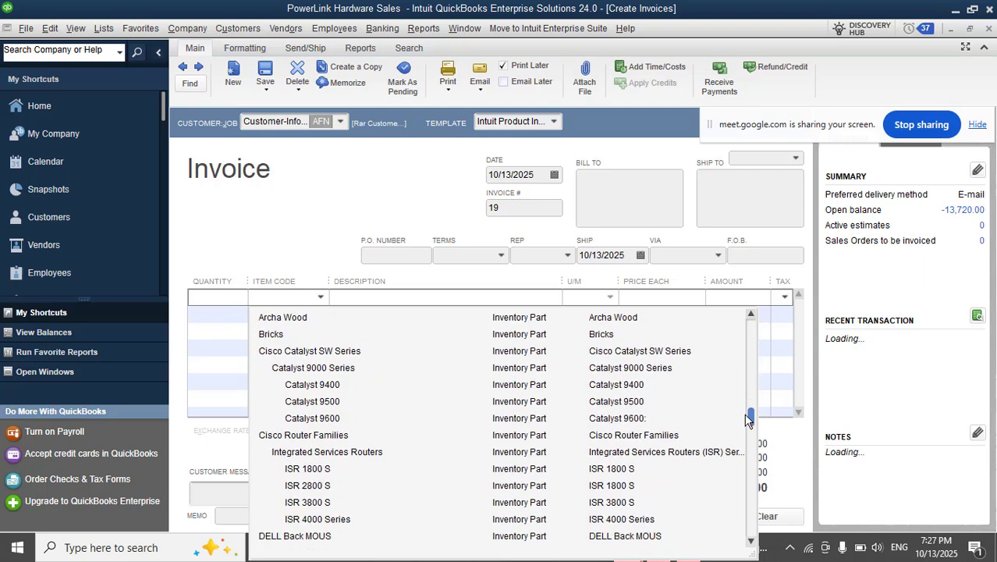
pyautogui.click(332, 487)
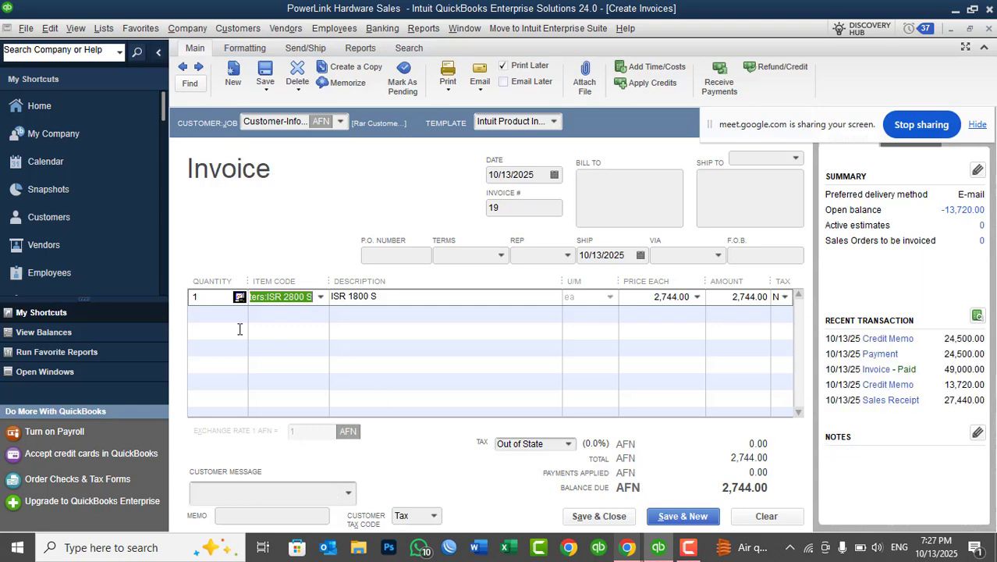
pyautogui.click(202, 297)
pyautogui.write('5')
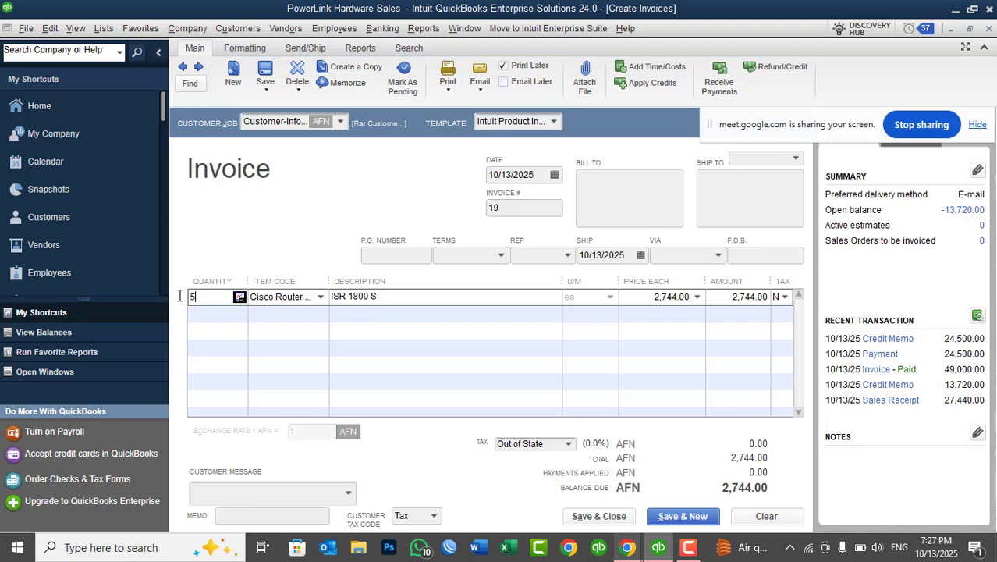
pyautogui.press('Tab')
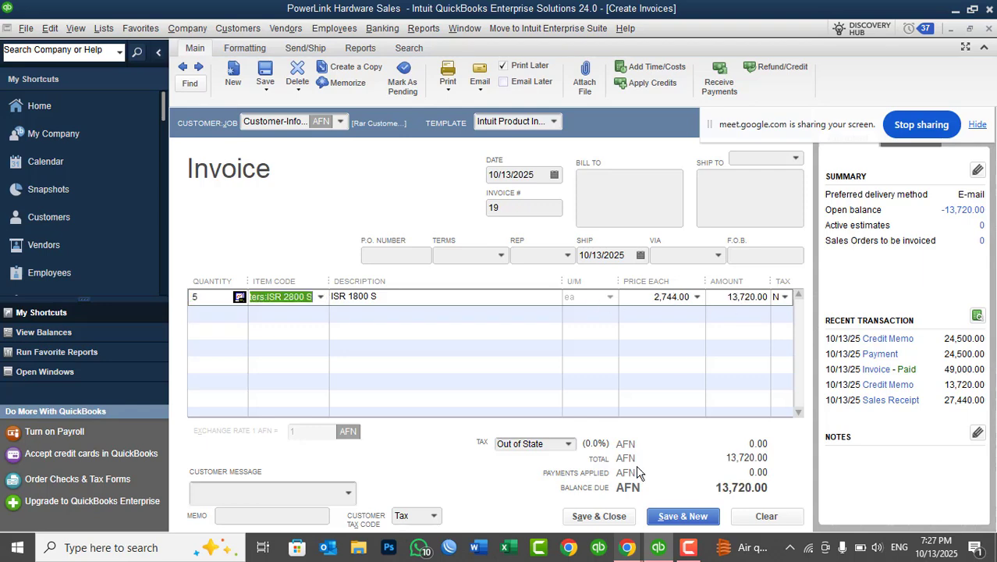
# Save and close the invoice, ignoring the spelling suggestions, and apply the customer's available credit from credit memo 18 to it.
pyautogui.click(607, 517)
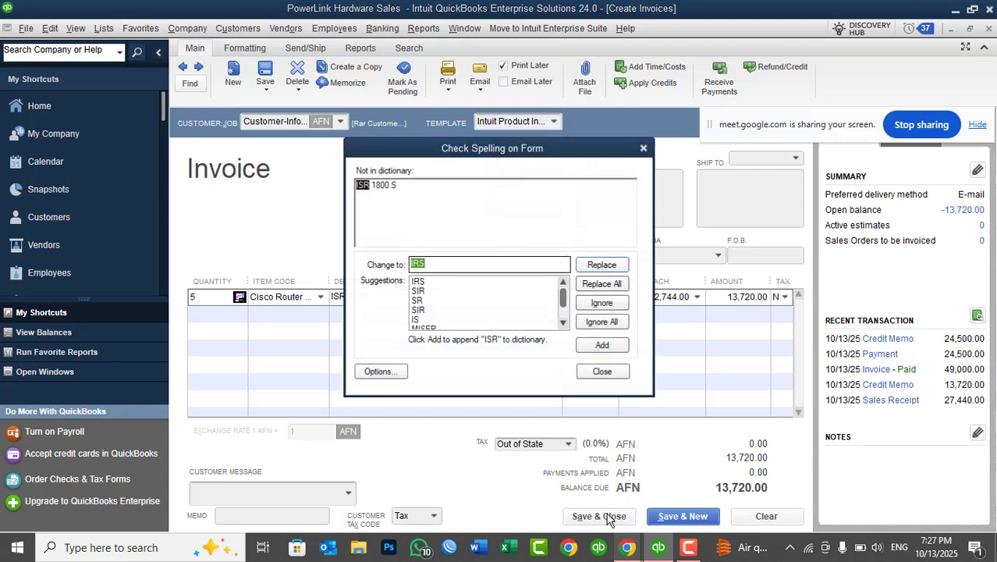
pyautogui.click(601, 323)
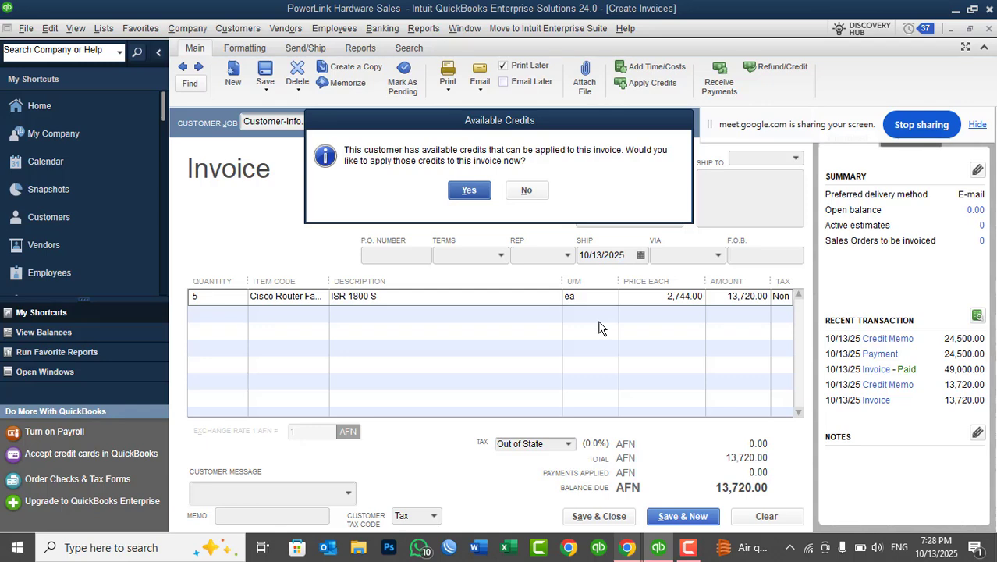
pyautogui.click(469, 191)
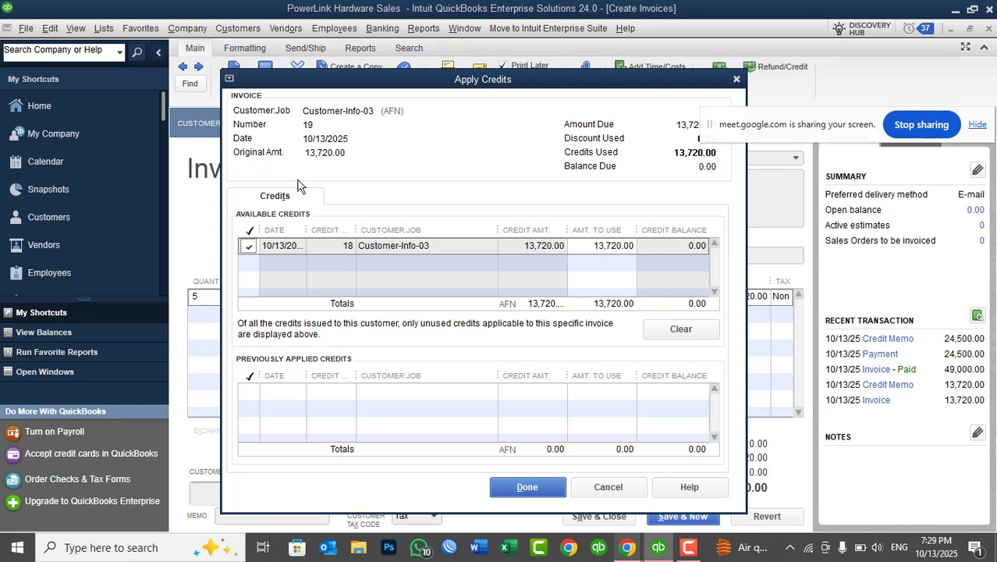
pyautogui.moveTo(347, 76); pyautogui.dragTo(377, 306)
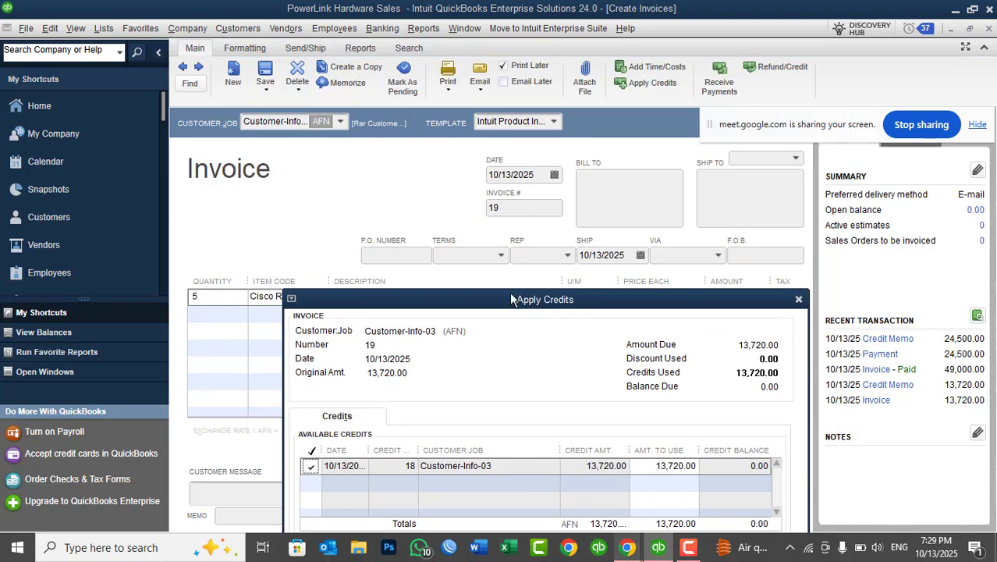
pyautogui.moveTo(511, 306); pyautogui.dragTo(434, 84)
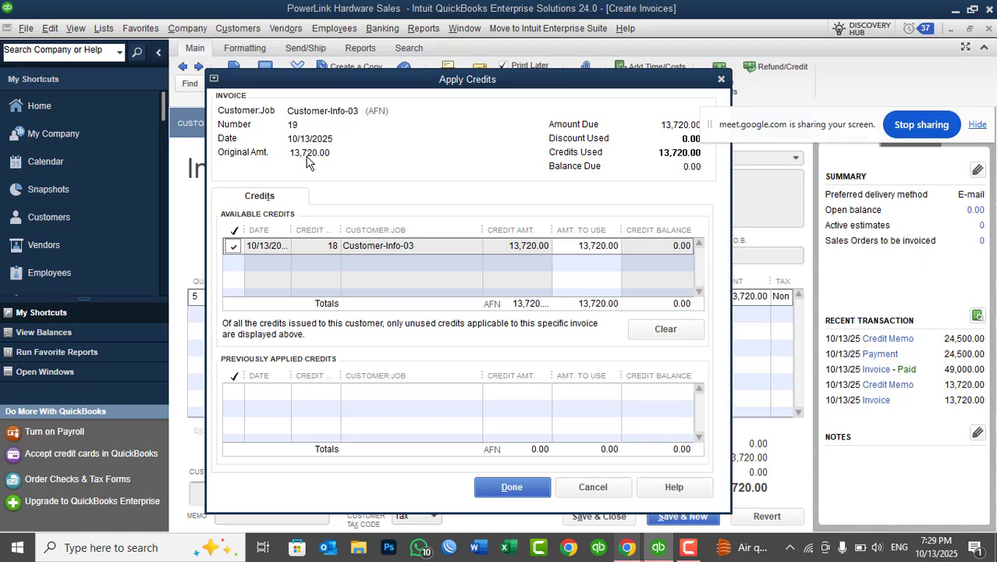
pyautogui.moveTo(647, 78); pyautogui.dragTo(614, 72)
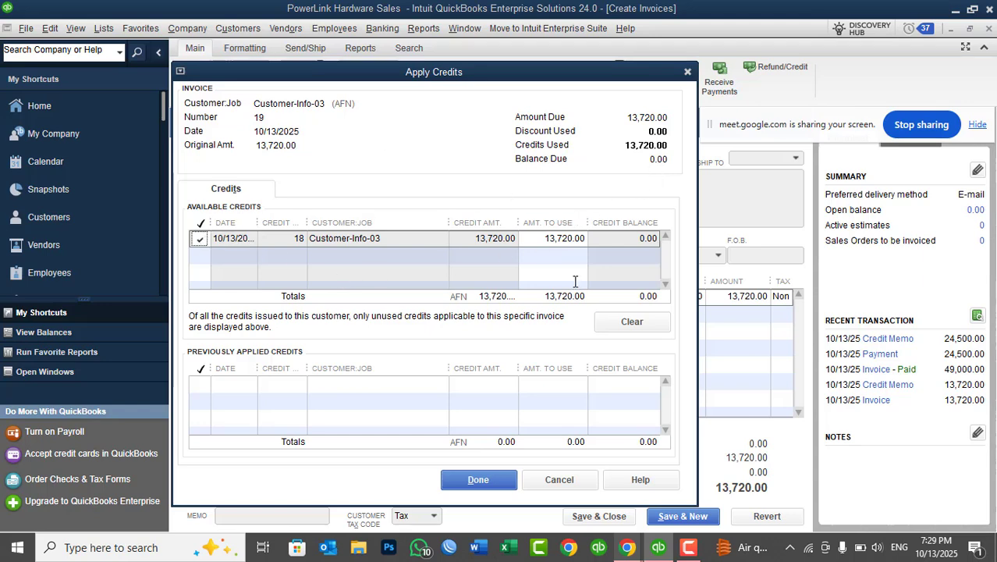
pyautogui.click(491, 483)
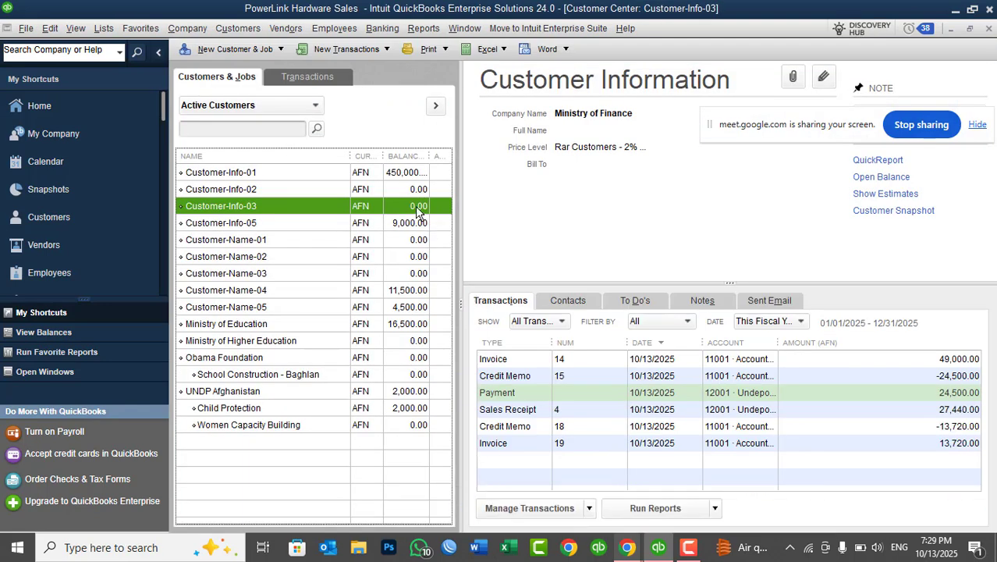
# Open invoice 19 from Customer-Info-03's transactions to examine its payment status, and return to the Customer Center.
pyautogui.click(570, 443)
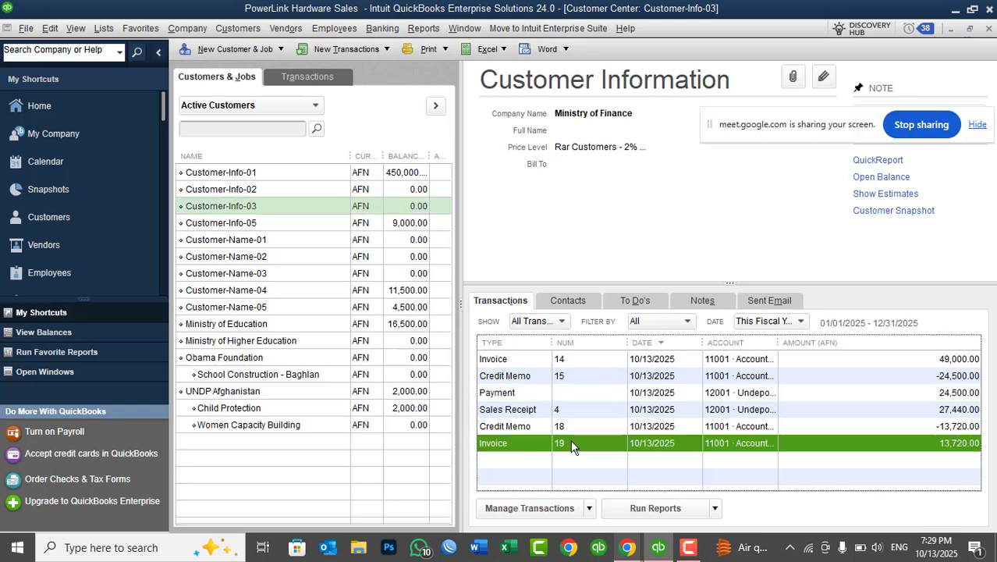
pyautogui.doubleClick(570, 443)
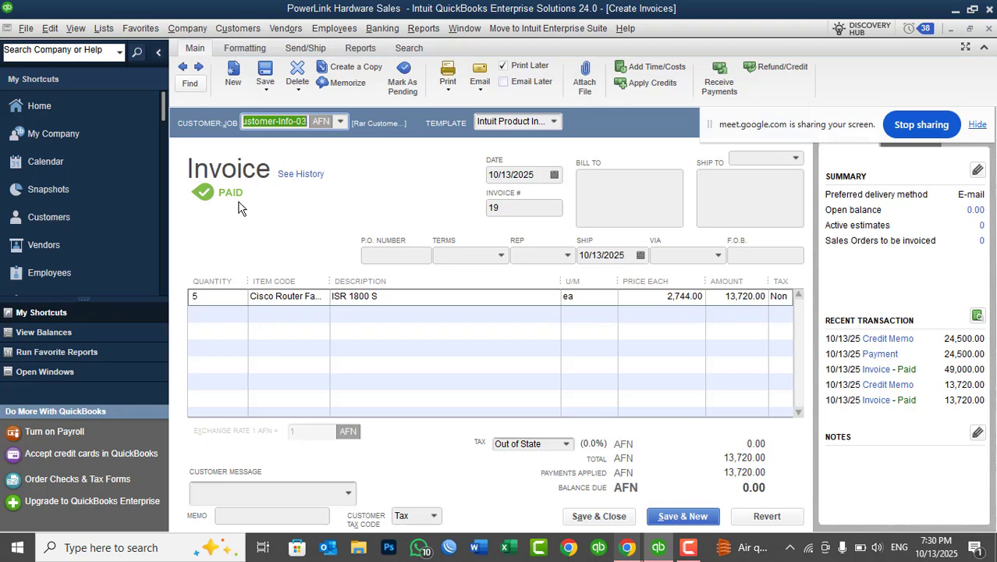
pyautogui.hotkey('ctrl', 'j')
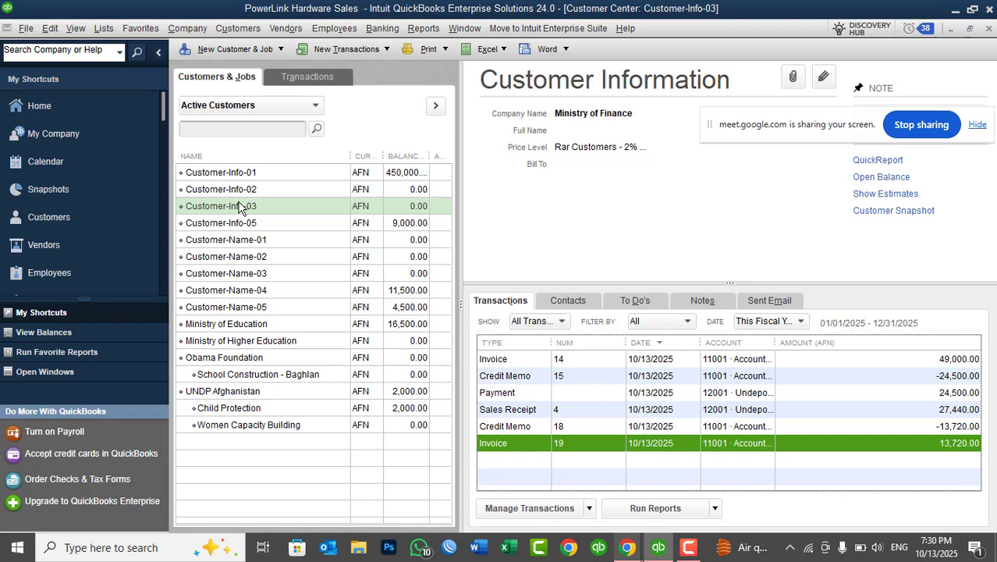
# Start a sales receipt for Customer-Info-03 and add the 512GB HDD item to it.
pyautogui.click(236, 206)
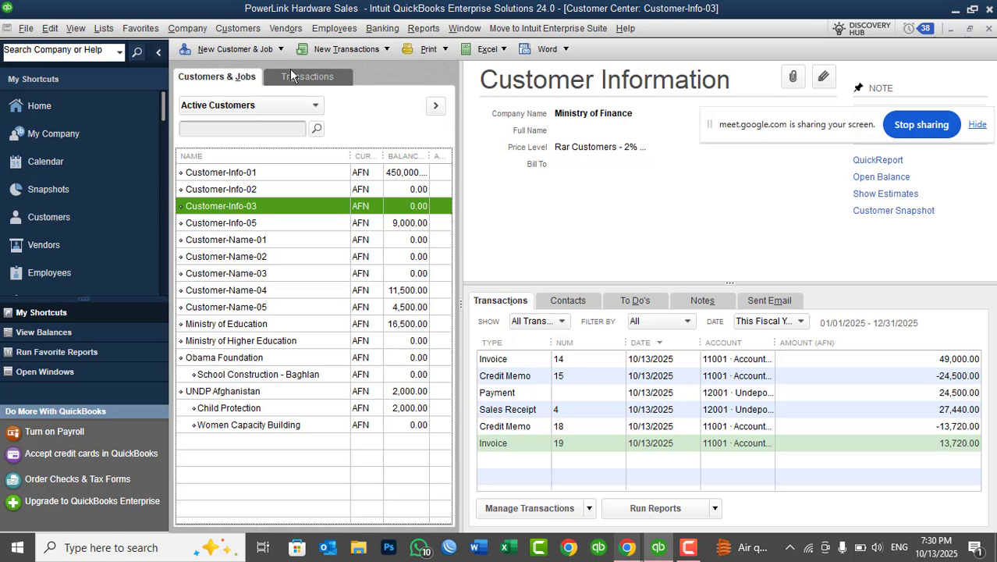
pyautogui.click(238, 28)
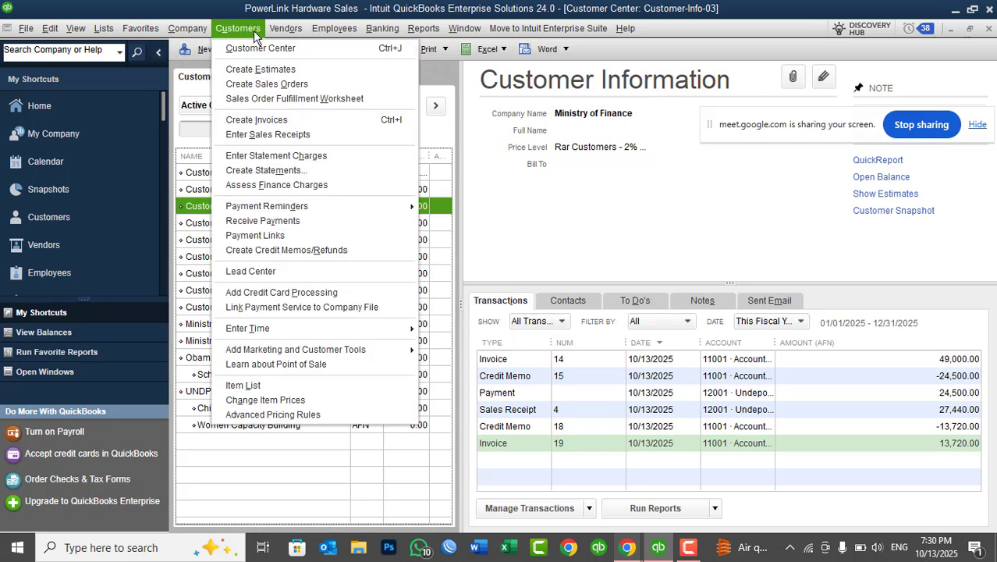
pyautogui.click(287, 135)
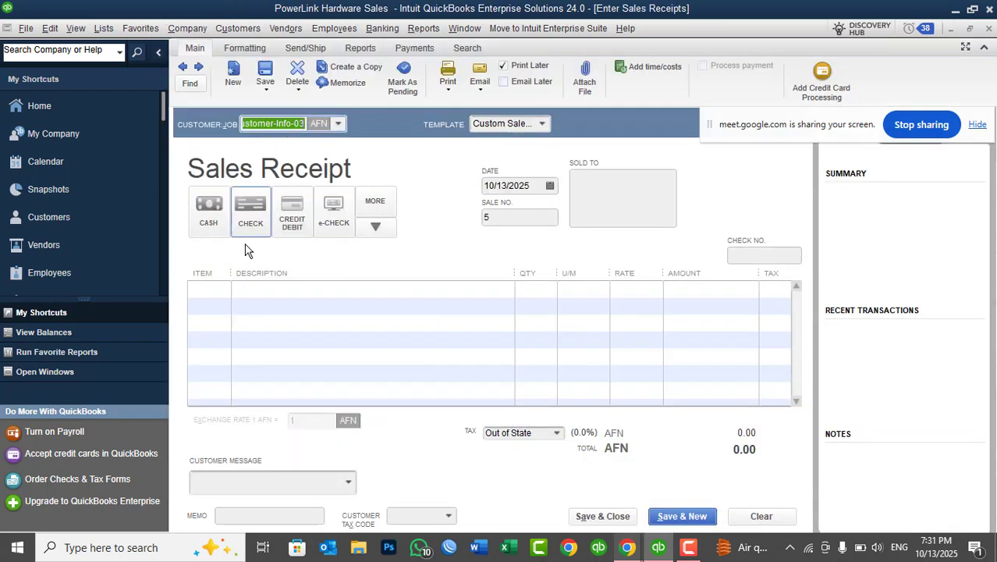
pyautogui.click(219, 296)
pyautogui.click(223, 291)
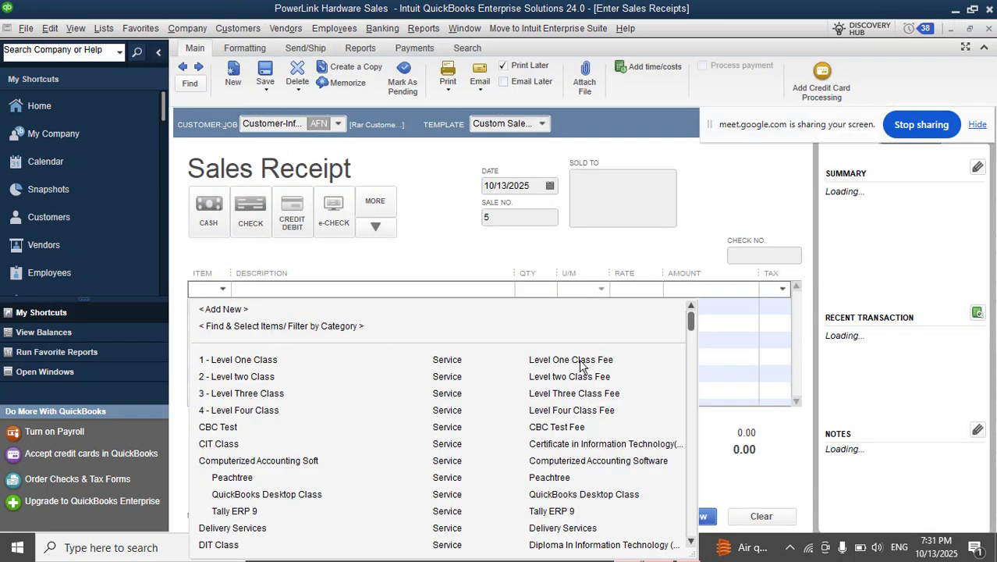
pyautogui.moveTo(691, 318); pyautogui.dragTo(695, 394)
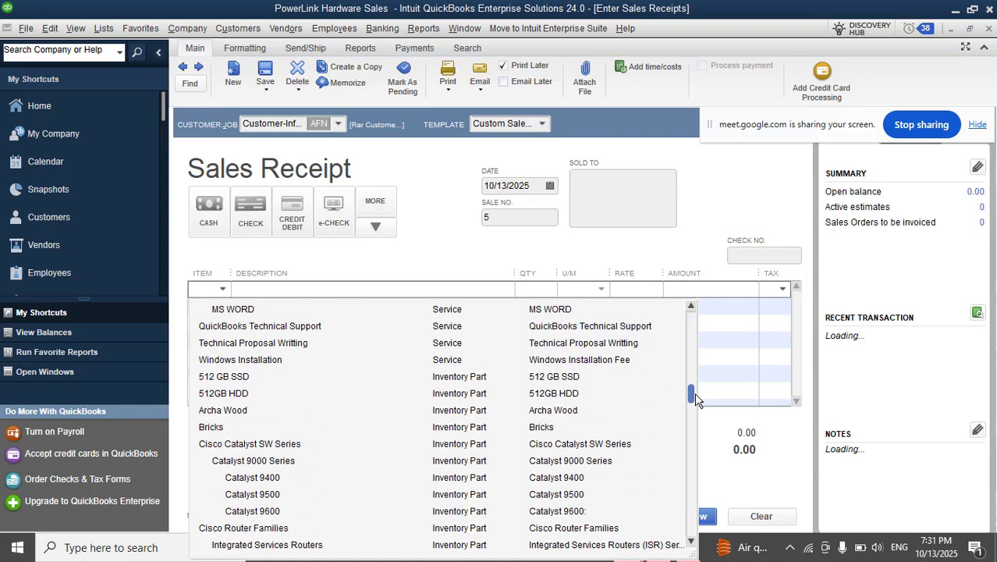
pyautogui.click(232, 397)
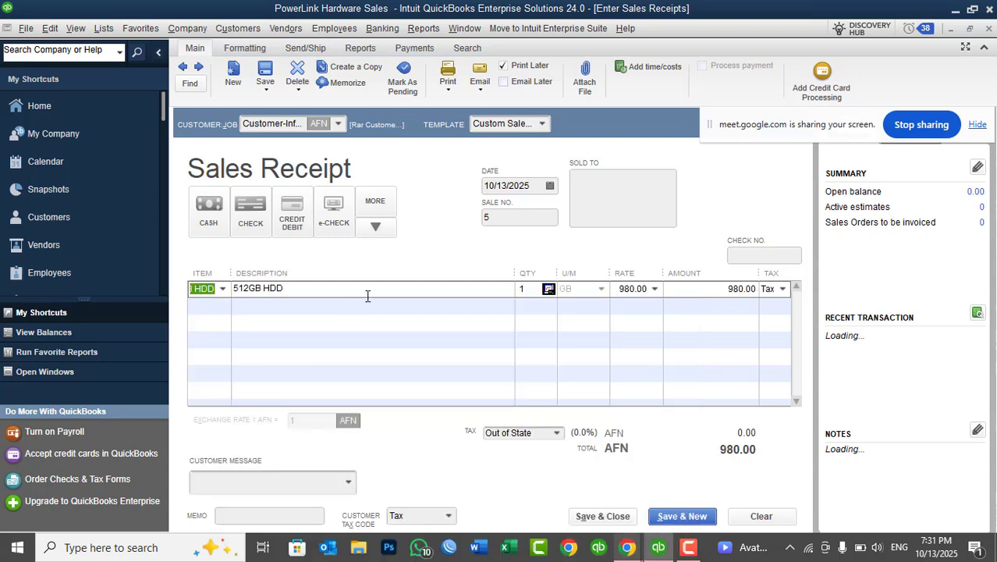
# Check the 512GB HDD's quantity on hand in the Physical Inventory Worksheet, and close the report.
pyautogui.click(286, 29)
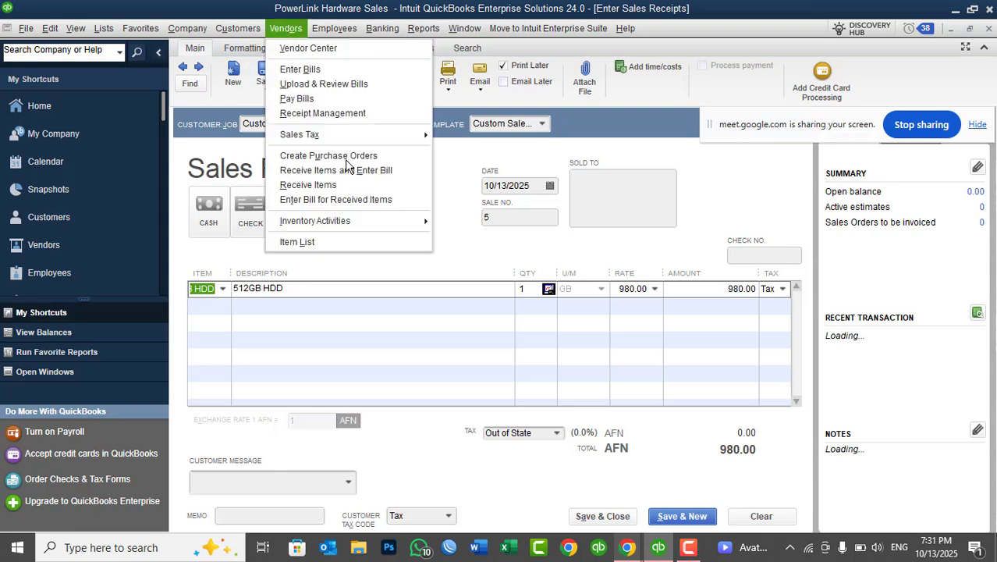
pyautogui.moveTo(384, 221)
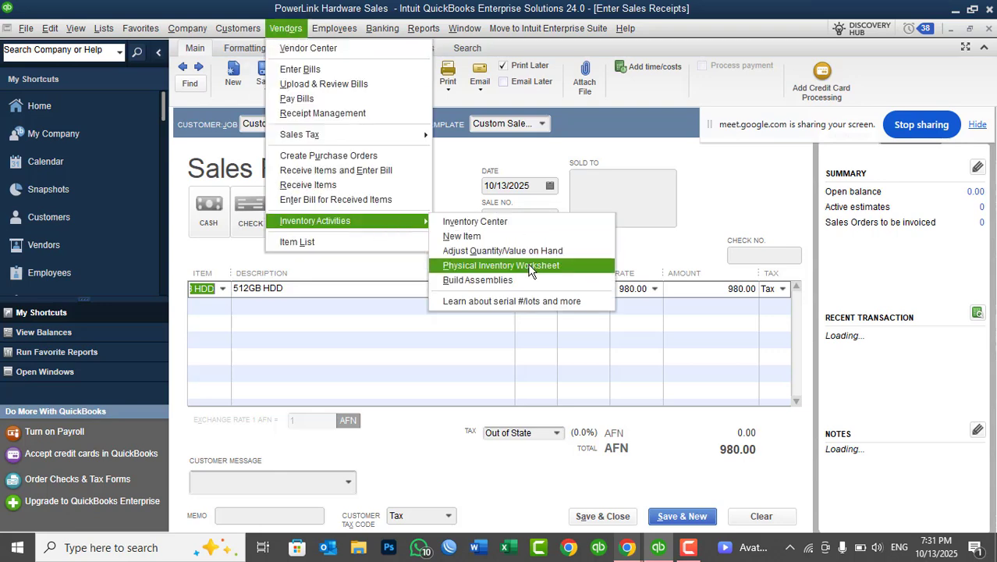
pyautogui.click(531, 265)
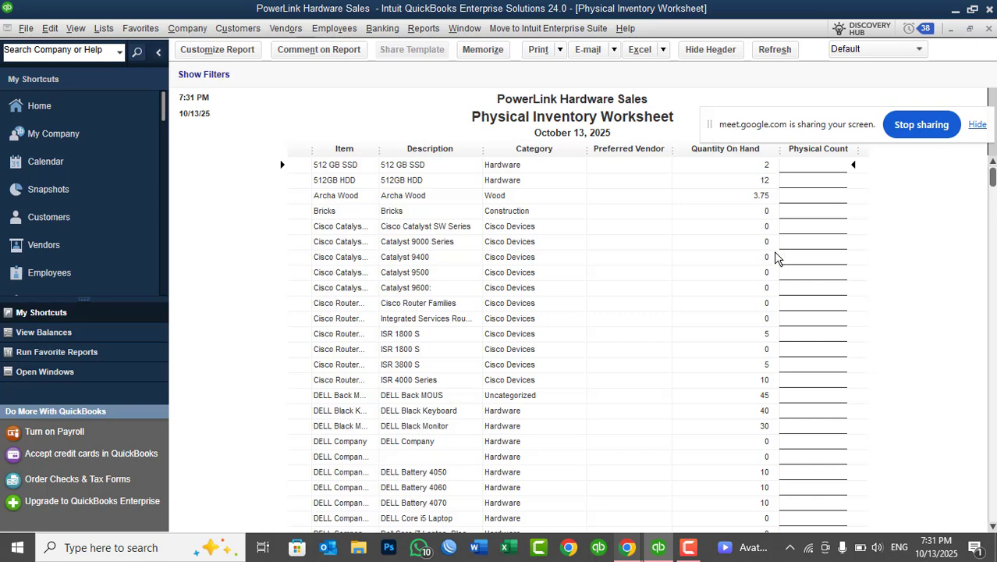
pyautogui.press('Escape')
# Set the 512GB HDD quantity to 10 on the sales receipt and choose cash as the payment method.
pyautogui.click(530, 289)
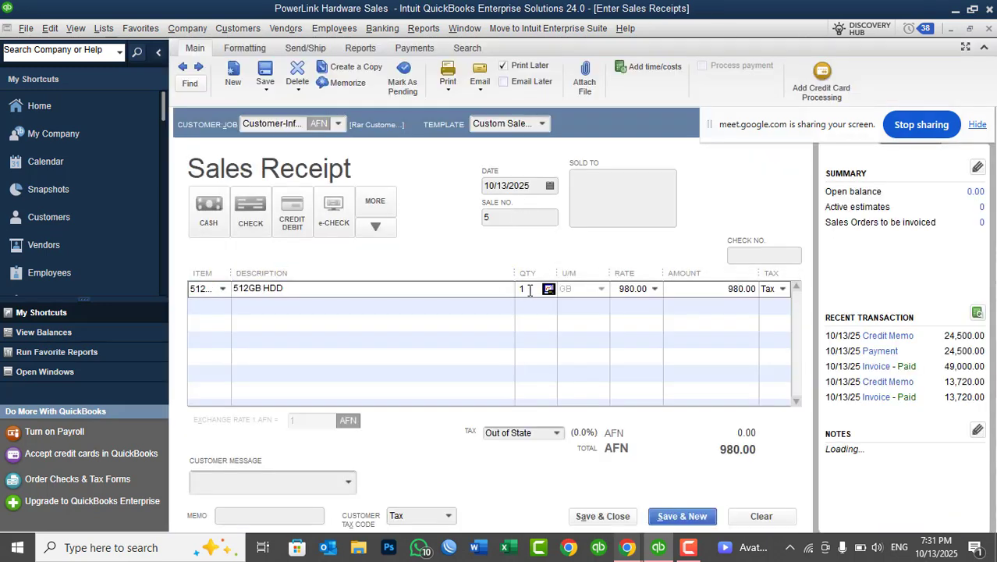
pyautogui.write('0')
pyautogui.press('Tab')
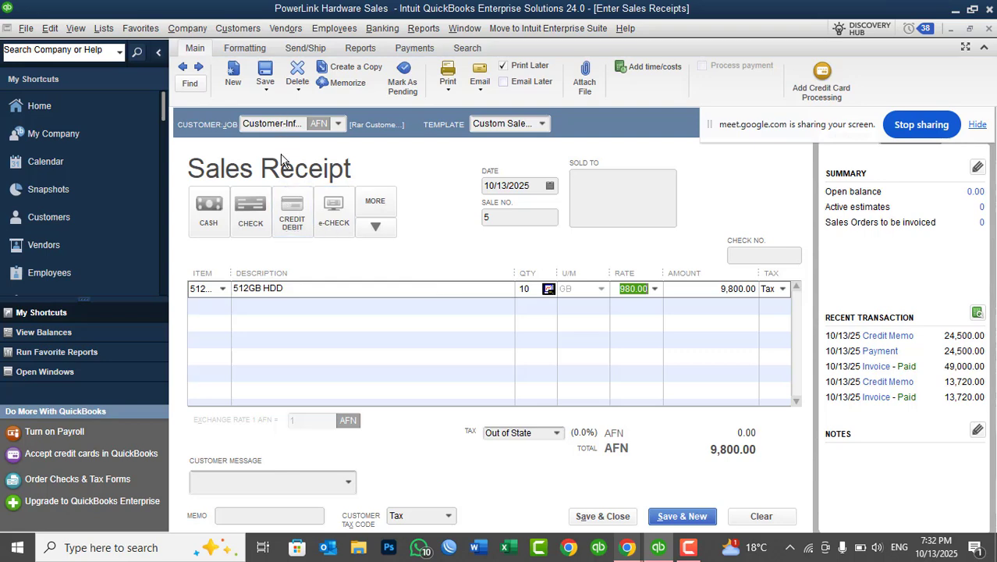
pyautogui.click(218, 265)
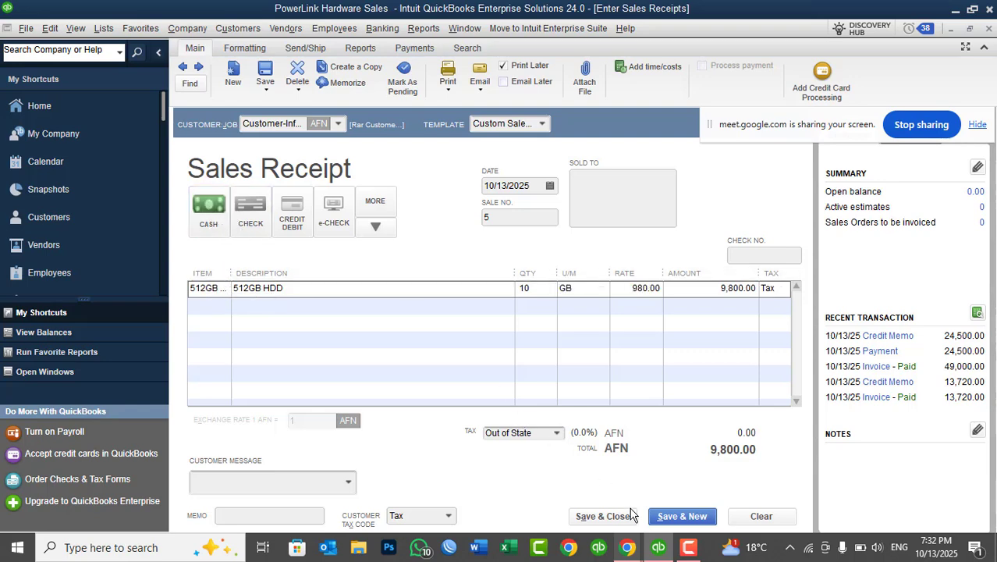
# Save and close the sales receipt, ignoring all the spelling suggestions.
pyautogui.click(601, 517)
pyautogui.click(617, 324)
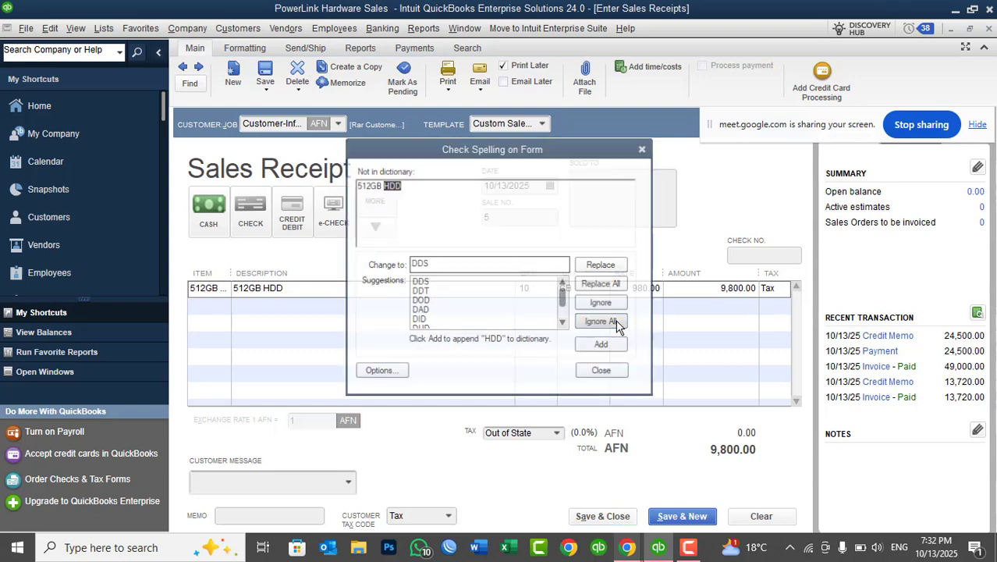
pyautogui.click(616, 323)
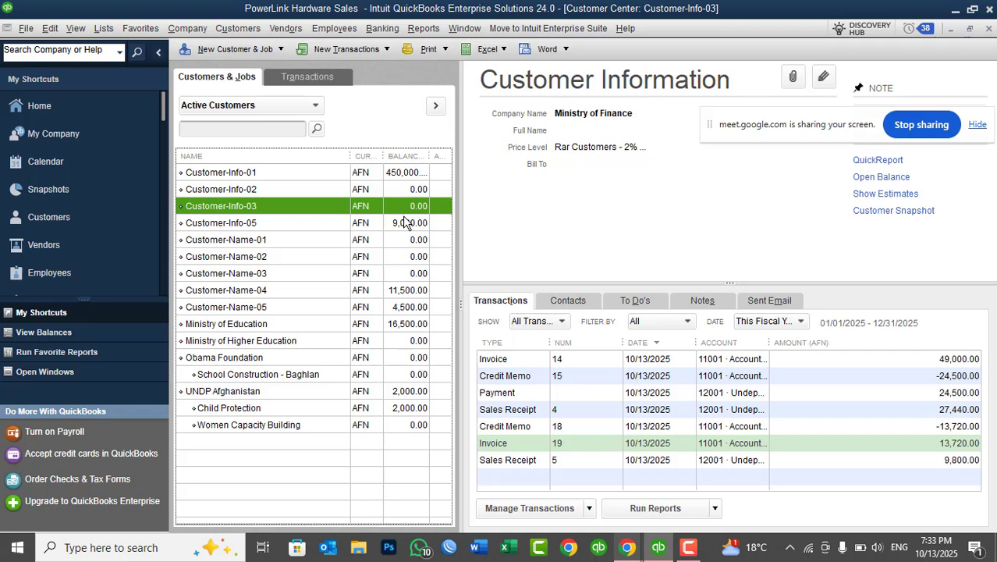
# Start a credit memo for Customer-Info-03 and add the 512GB HDD item with a quantity of 5.
pyautogui.click(238, 31)
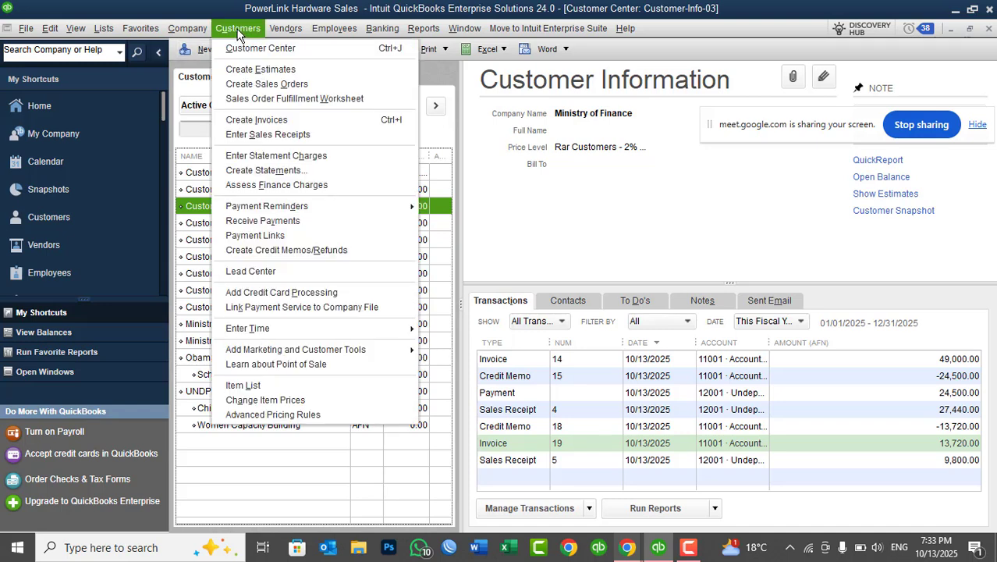
pyautogui.click(269, 257)
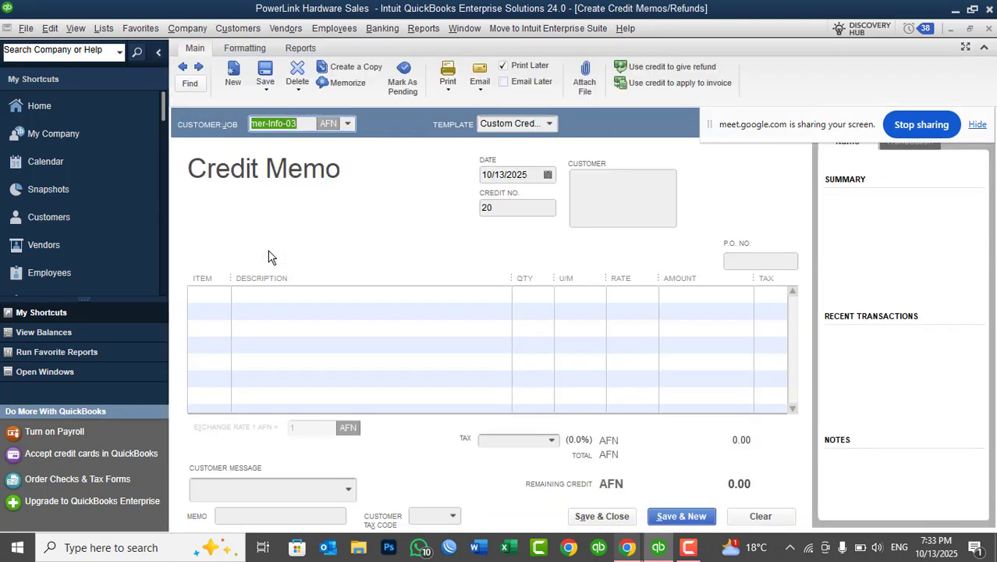
pyautogui.click(216, 294)
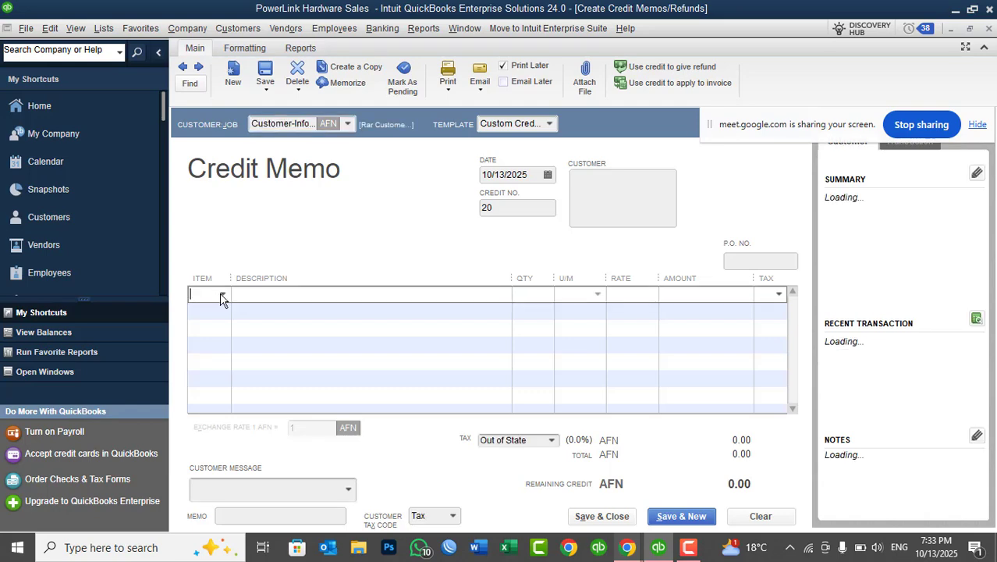
pyautogui.click(222, 294)
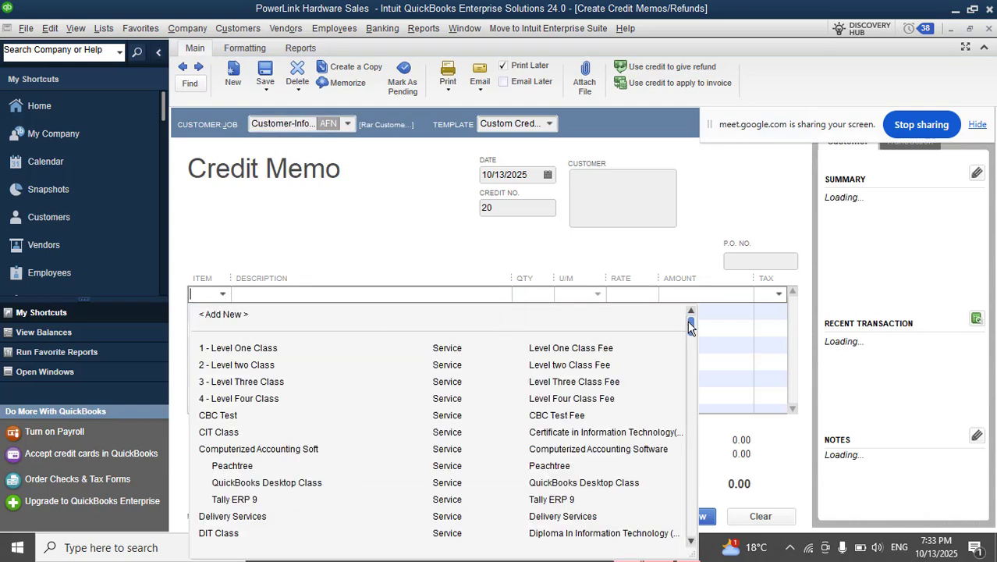
pyautogui.moveTo(690, 327); pyautogui.dragTo(691, 381)
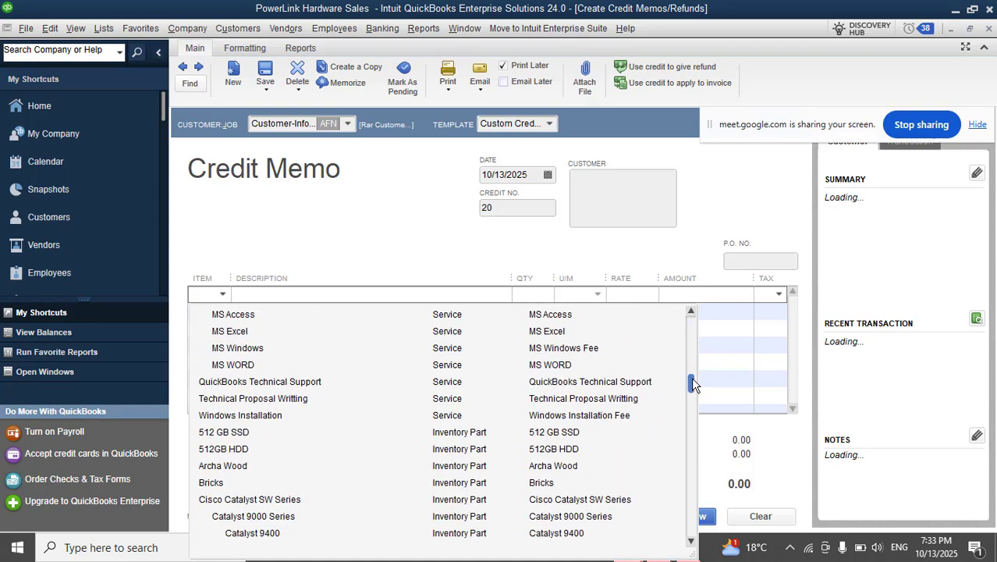
pyautogui.click(224, 448)
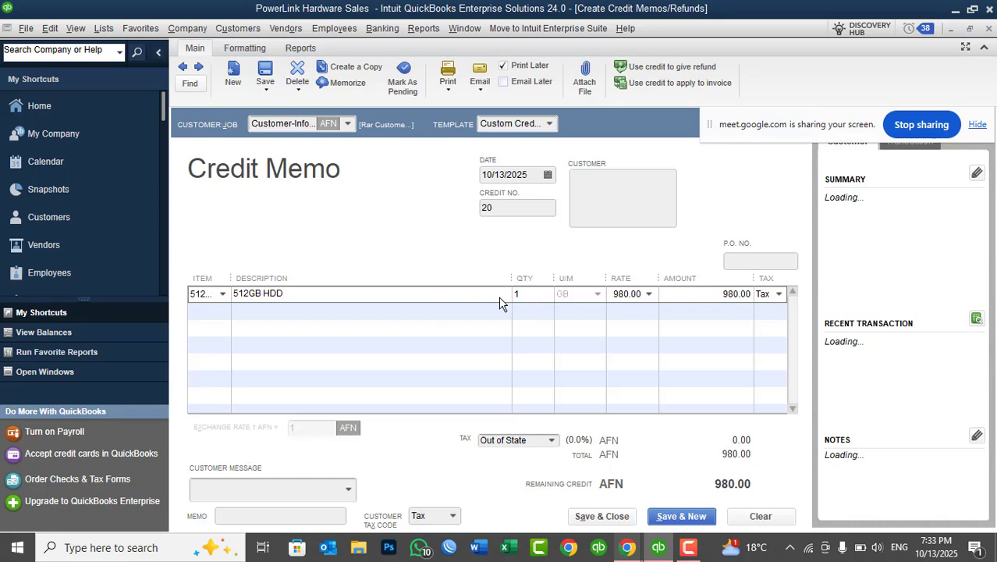
pyautogui.press('Tab')
pyautogui.write('5')
pyautogui.press('Tab')
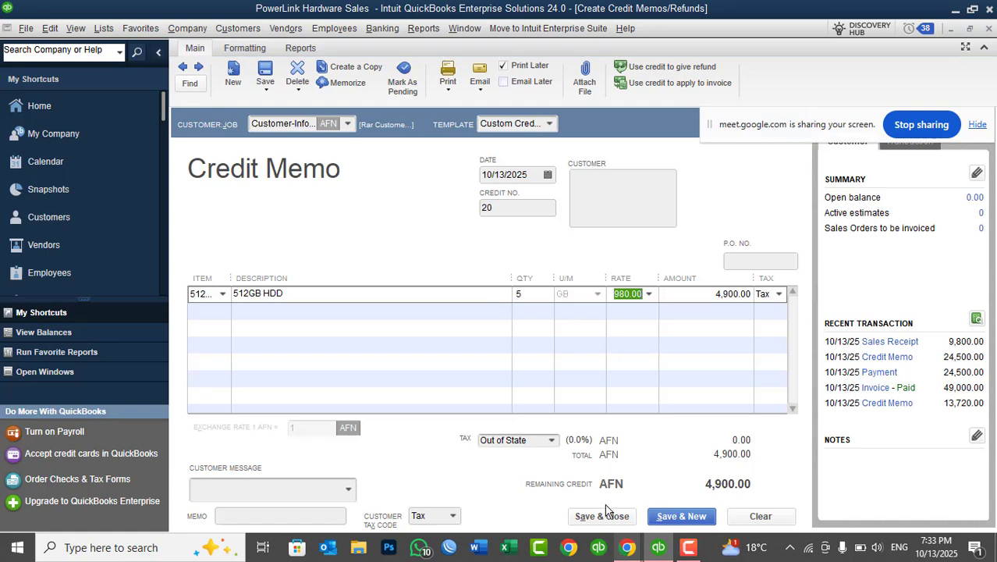
# Check the petty cash and AFN cash account balances in the Chart of Accounts, and close the list.
pyautogui.click(103, 28)
pyautogui.click(116, 47)
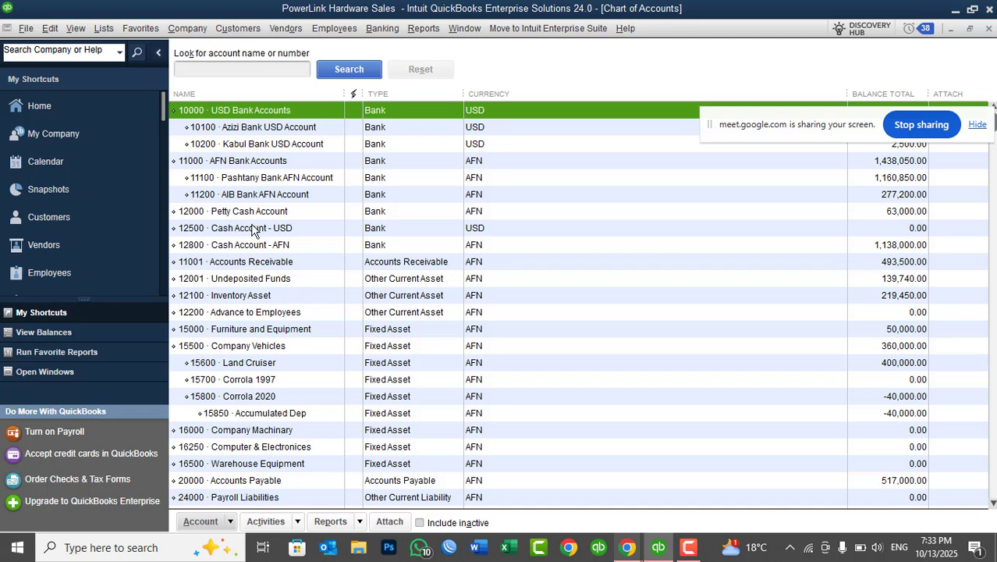
pyautogui.click(257, 246)
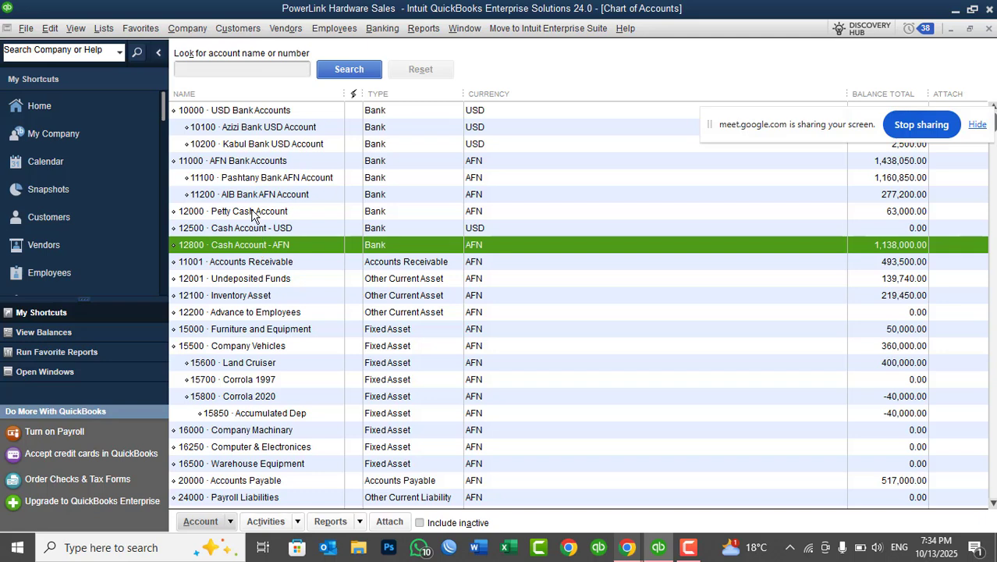
pyautogui.click(250, 212)
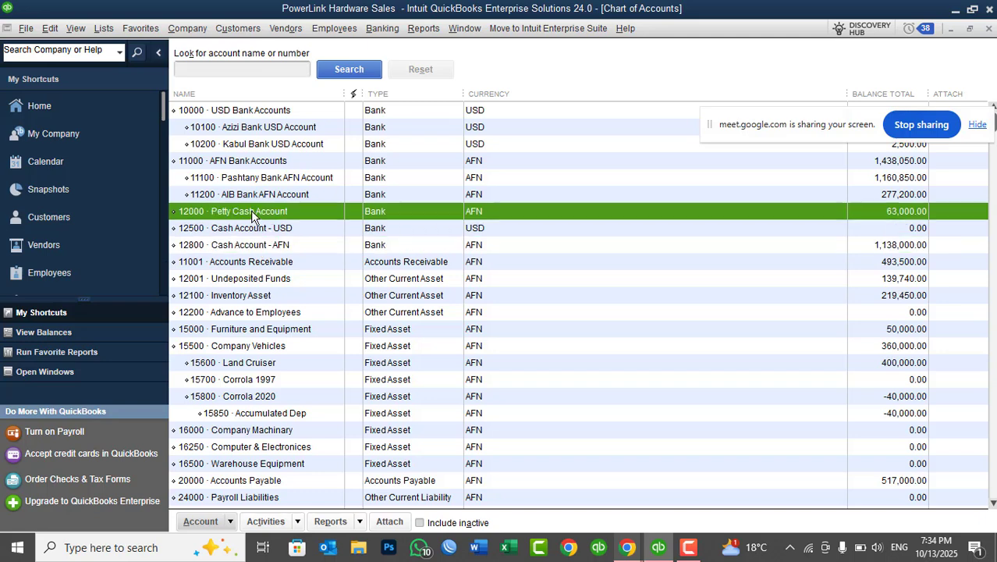
pyautogui.click(241, 248)
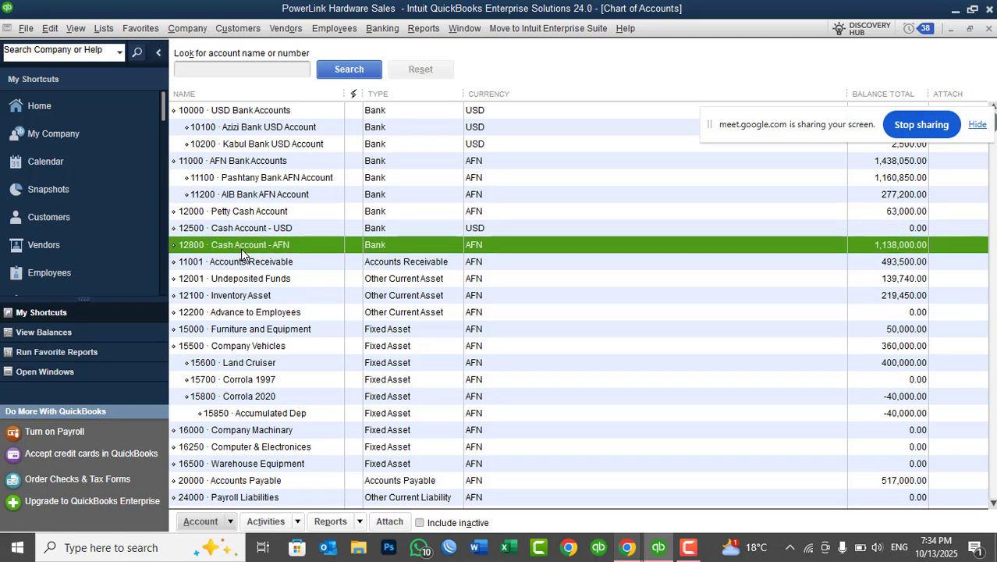
pyautogui.press('Escape')
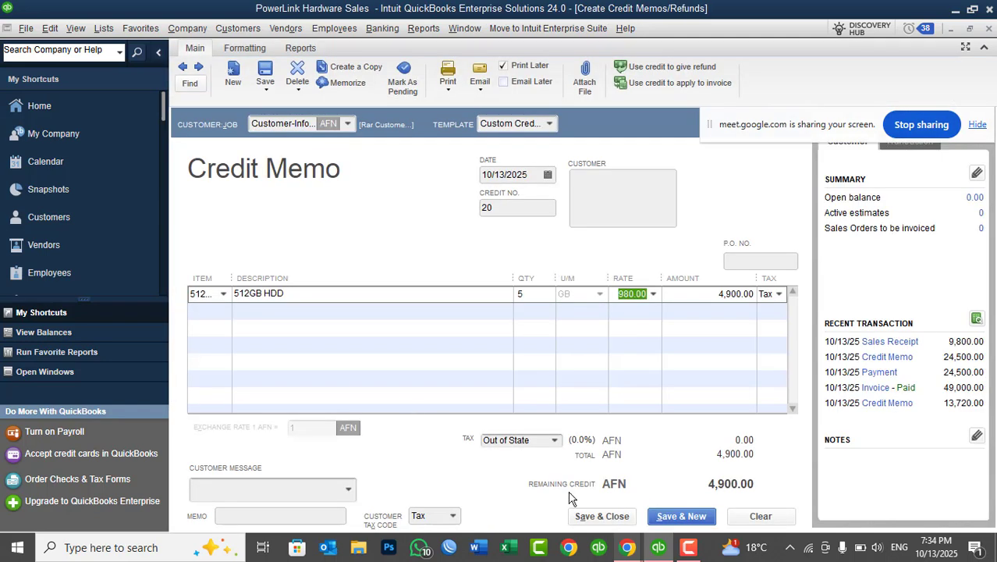
# Save and close the credit memo, ignoring all the spelling suggestions, and choose to give a refund for the available credit.
pyautogui.click(607, 518)
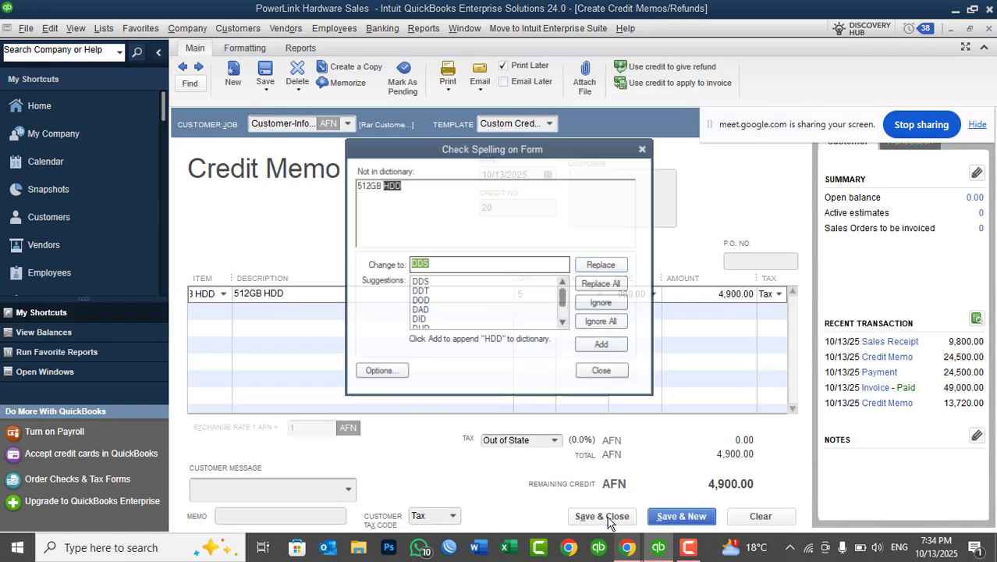
pyautogui.click(602, 322)
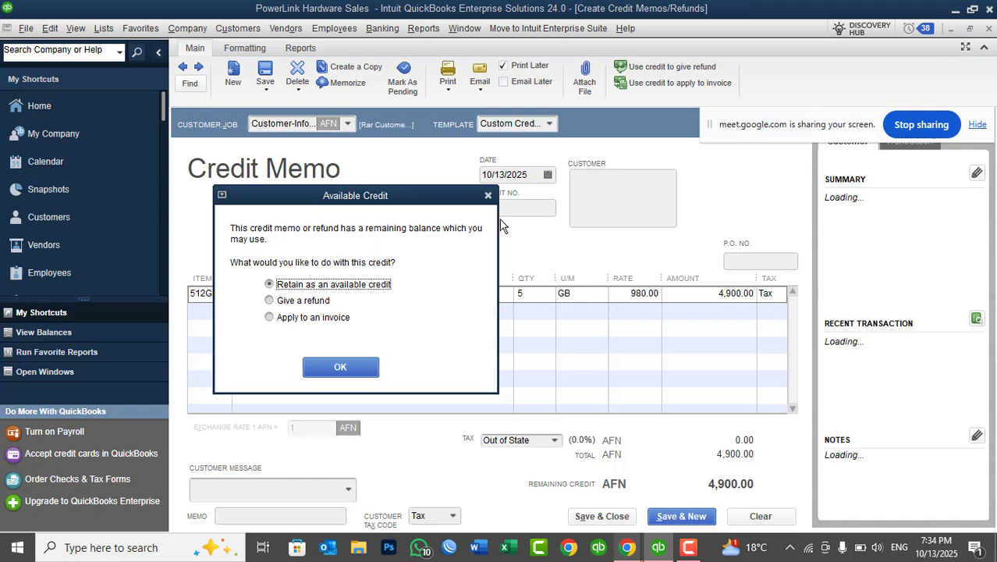
pyautogui.moveTo(418, 203); pyautogui.dragTo(599, 71)
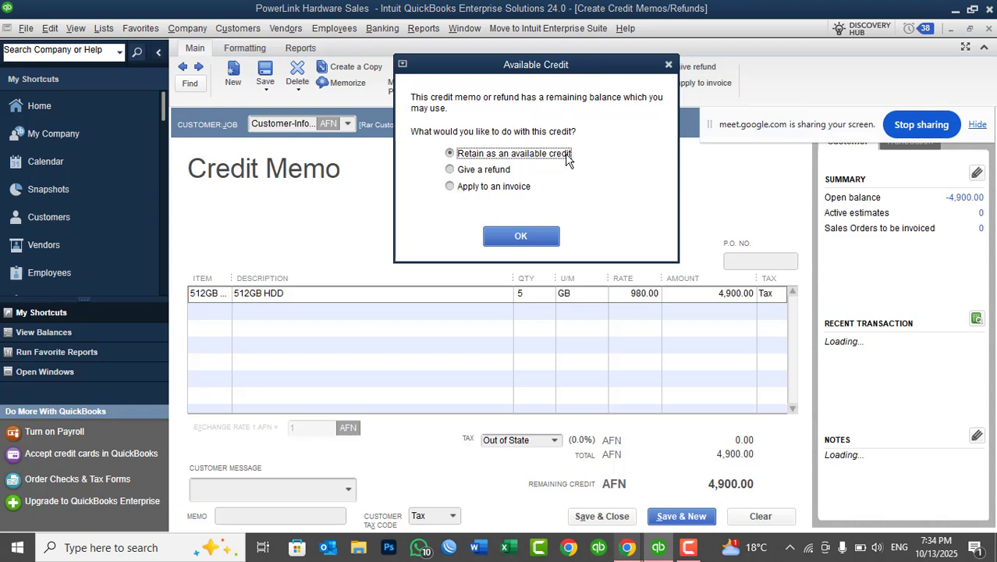
pyautogui.click(503, 192)
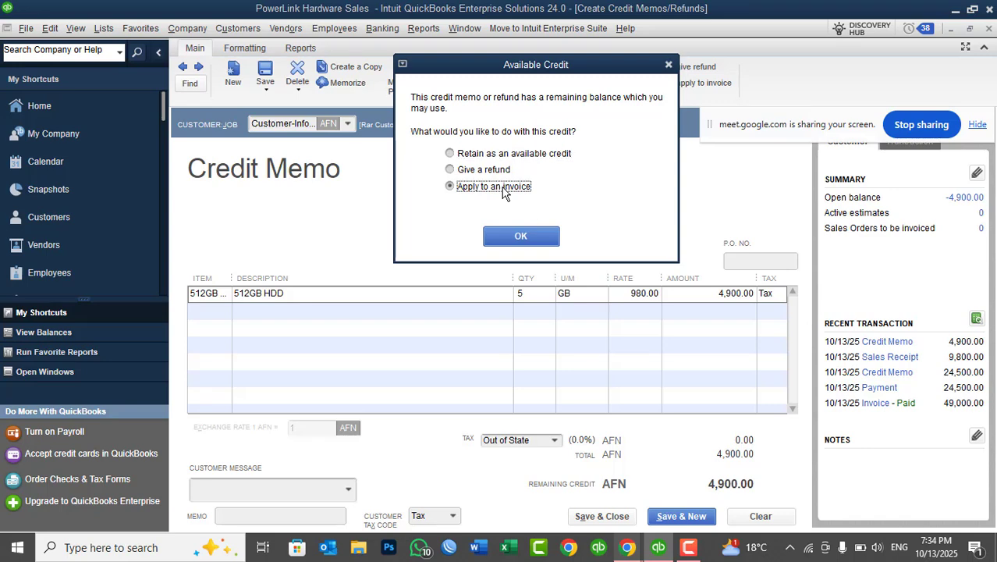
pyautogui.click(487, 173)
pyautogui.click(503, 238)
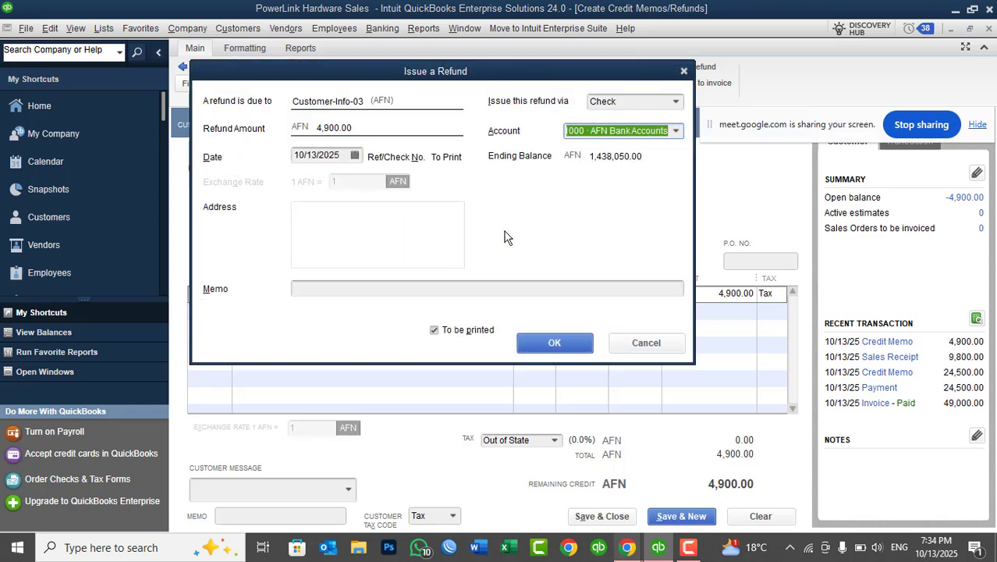
# Set the refund's account to 12800 · Cash Account - AFN.
pyautogui.moveTo(517, 10); pyautogui.dragTo(586, 171)
pyautogui.click(717, 228)
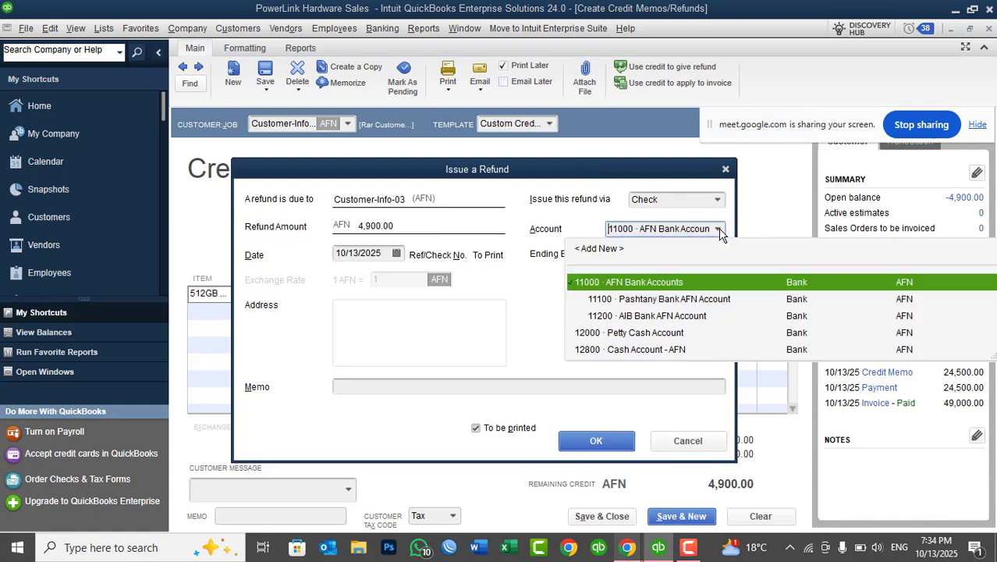
pyautogui.click(645, 350)
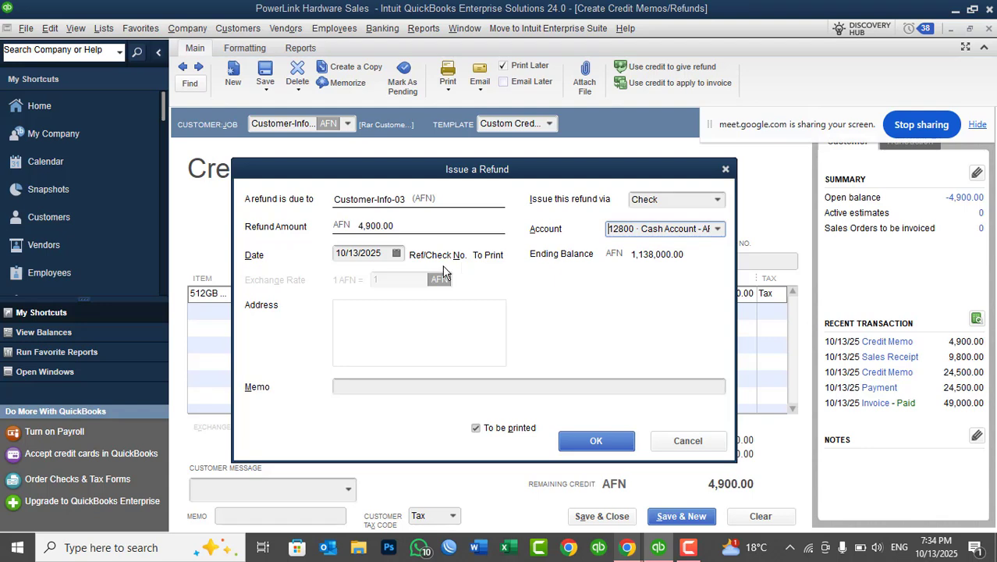
pyautogui.click(387, 255)
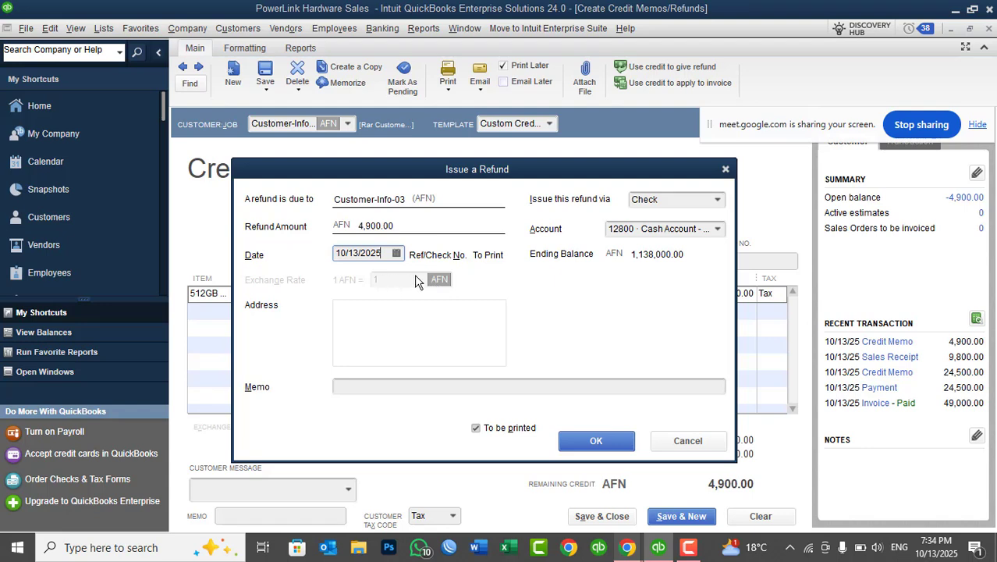
# Enter the refund memo "Cash Paid against customer credit memo" and issue the refund.
pyautogui.click(391, 387)
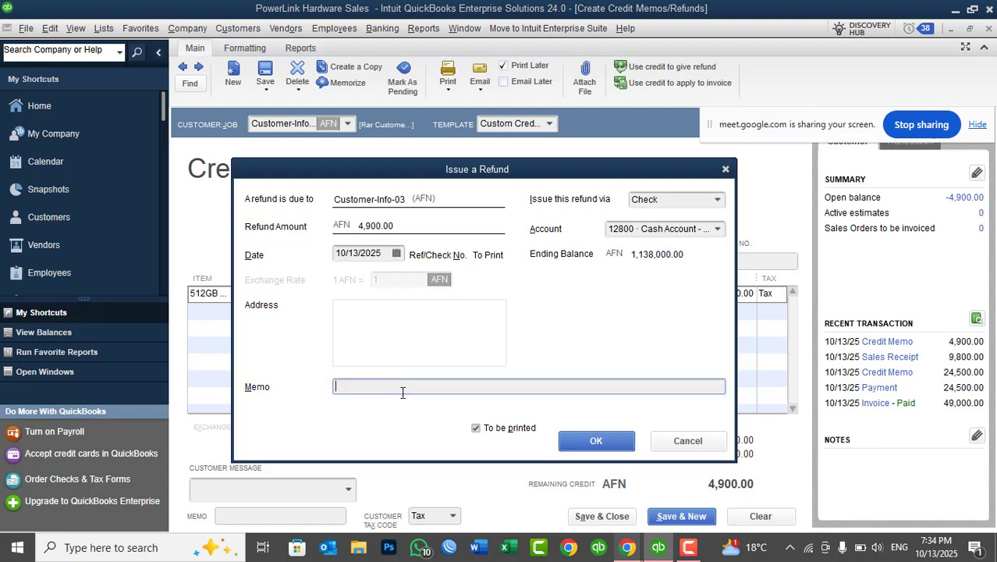
pyautogui.write('Cash Paid against customer credit me')
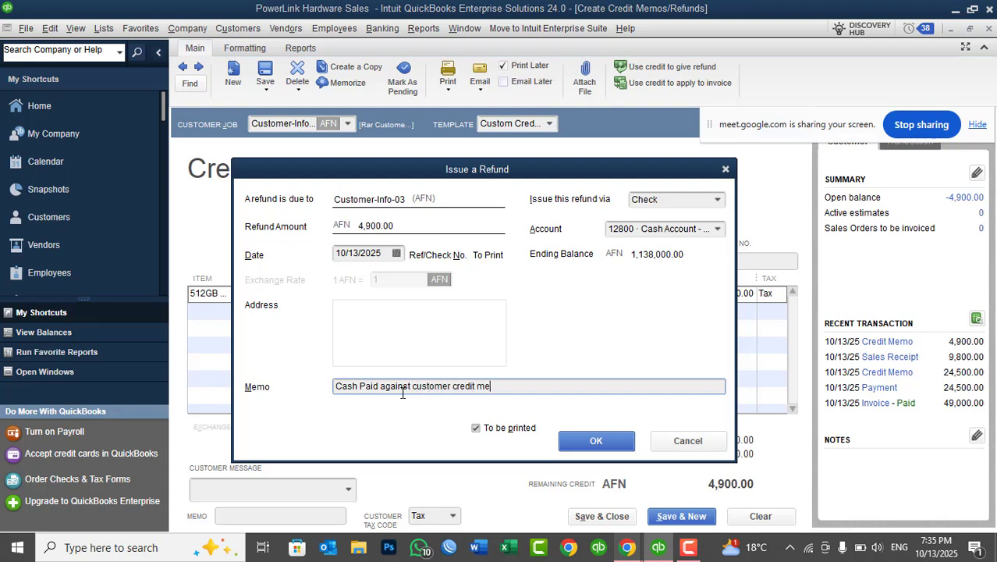
pyautogui.write('mo')
pyautogui.click(575, 451)
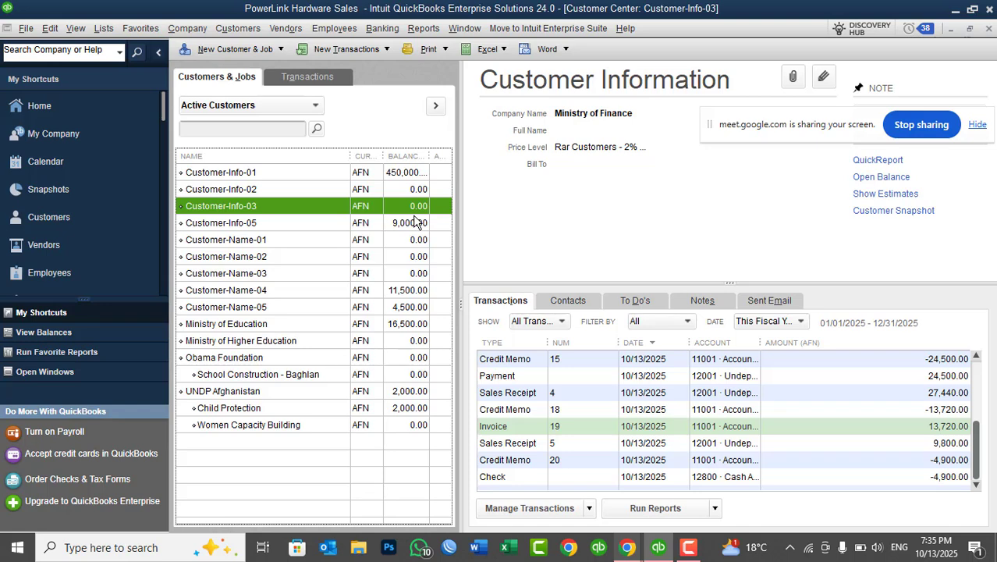
# Check the balance of 12800 · Cash Account - AFN in the Chart of Accounts, and return to the Customer Center.
pyautogui.click(102, 30)
pyautogui.click(139, 47)
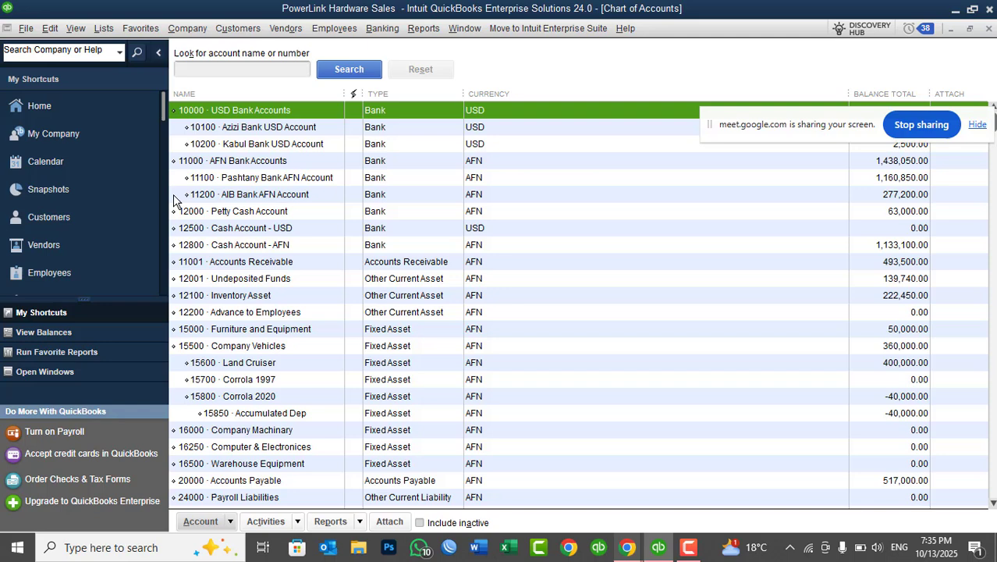
pyautogui.click(251, 248)
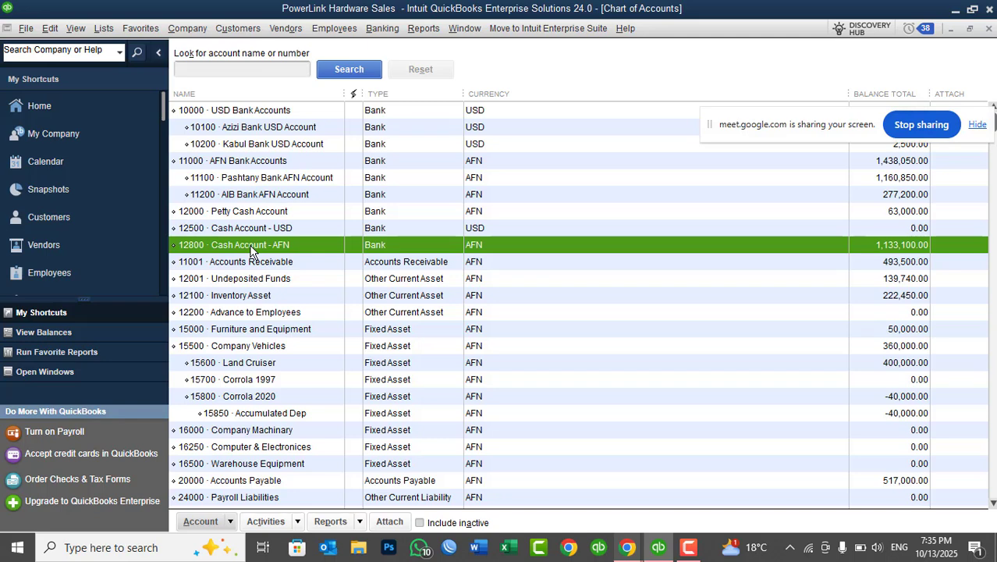
pyautogui.hotkey('ctrl', 'j')
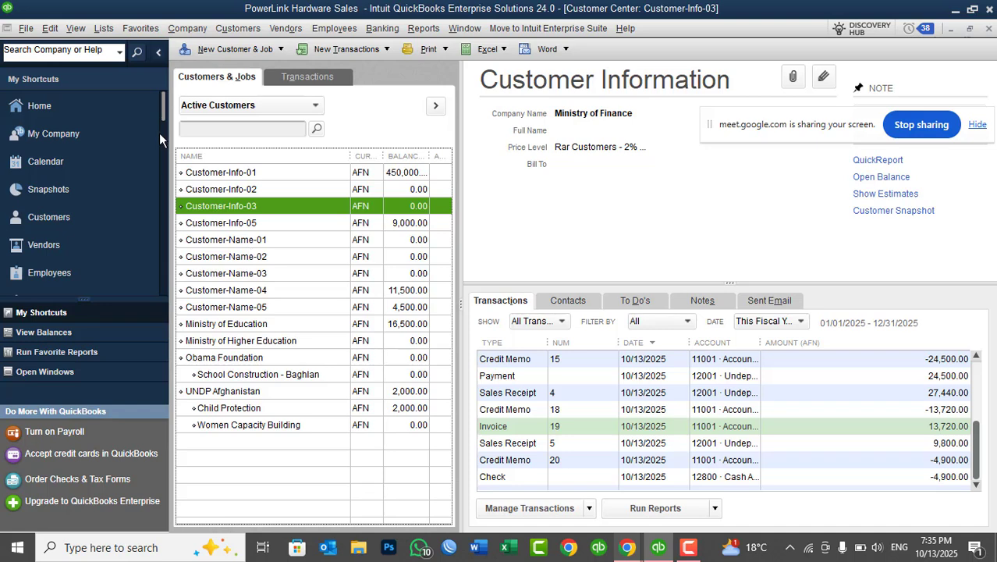
# Open the list of customer-related commands.
pyautogui.click(245, 29)
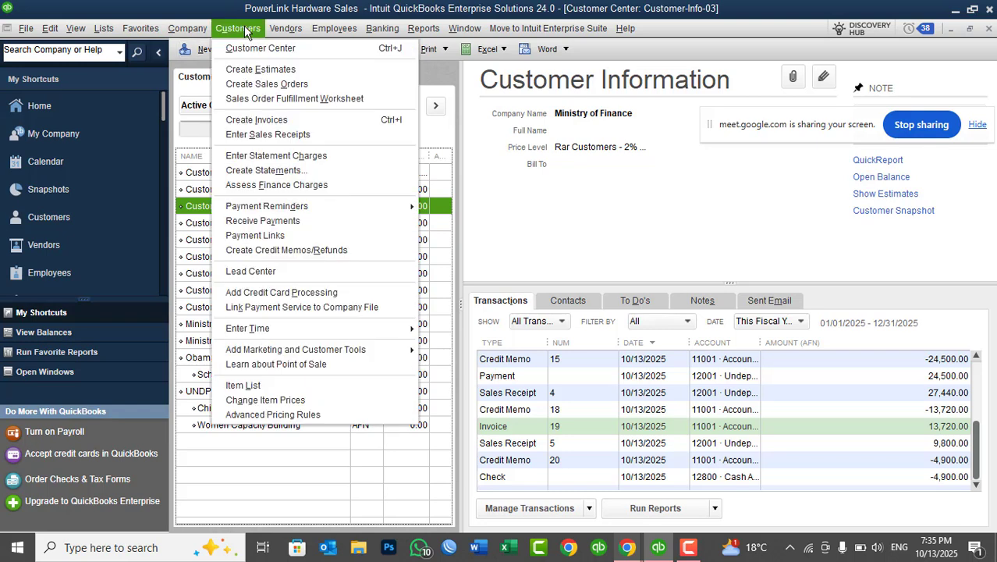
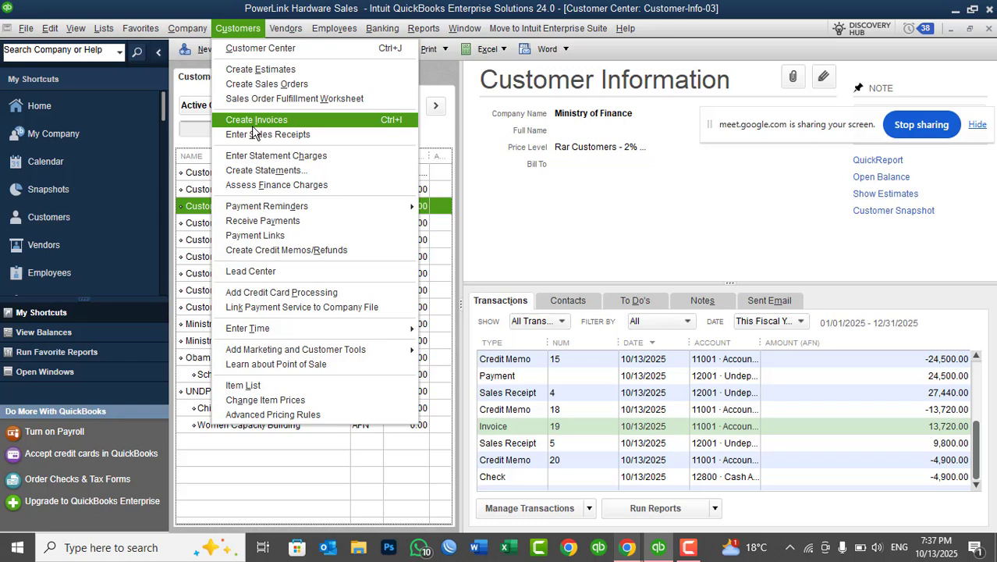
# Clear the default amount of the Total Discount item in the Item List, save the item, and close the list.
pyautogui.moveTo(98, 31)
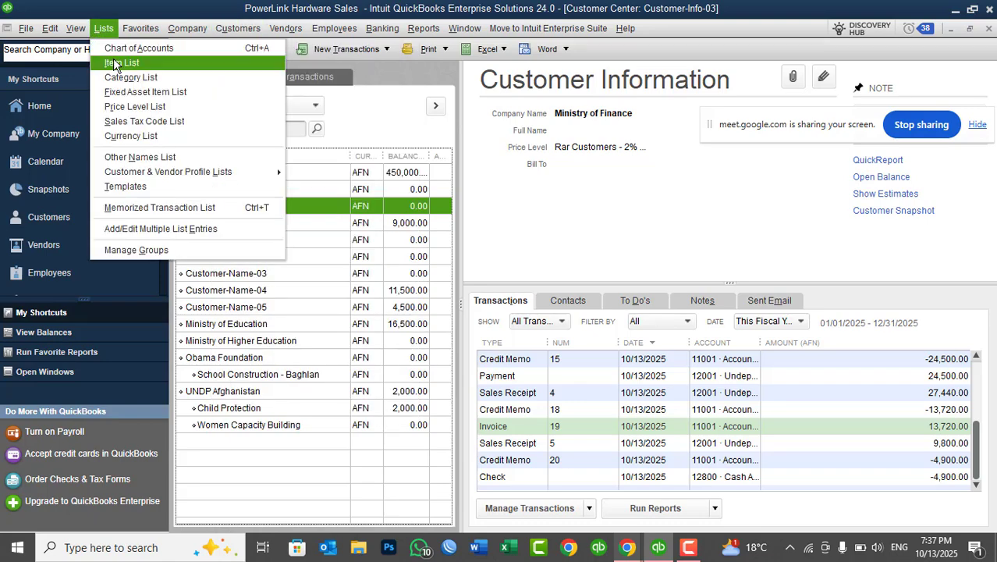
pyautogui.click(117, 63)
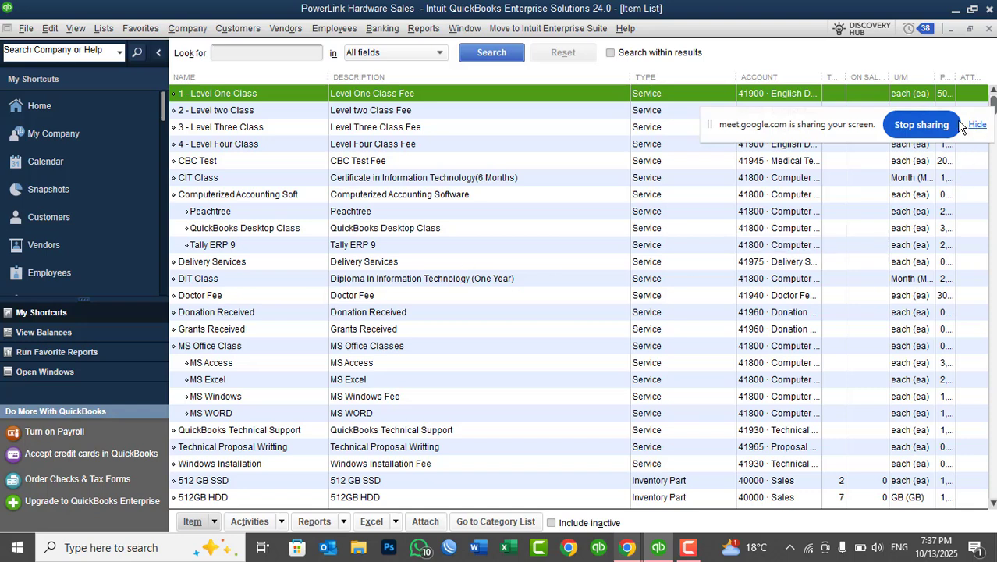
pyautogui.moveTo(858, 127); pyautogui.dragTo(858, 61)
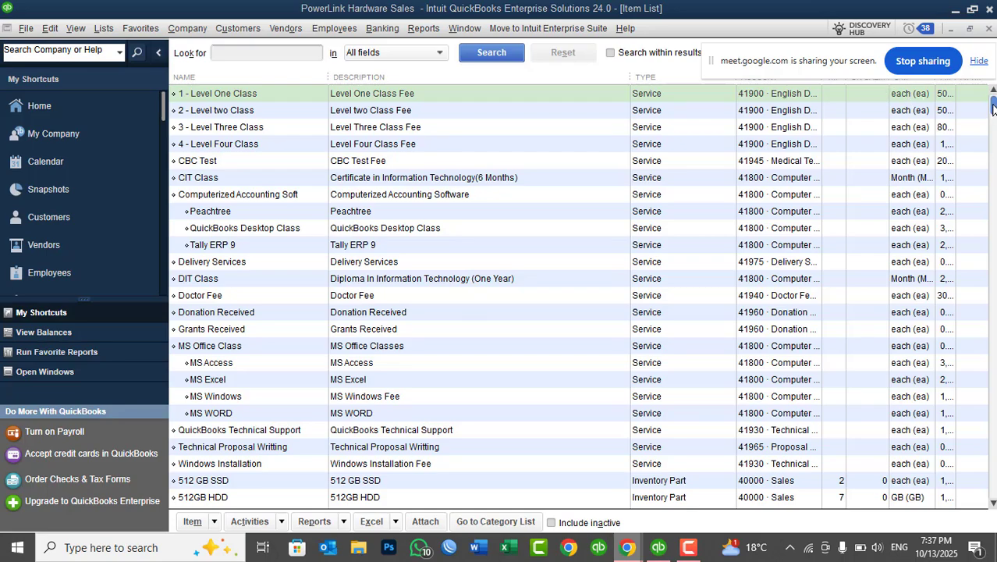
pyautogui.moveTo(993, 107); pyautogui.dragTo(953, 447)
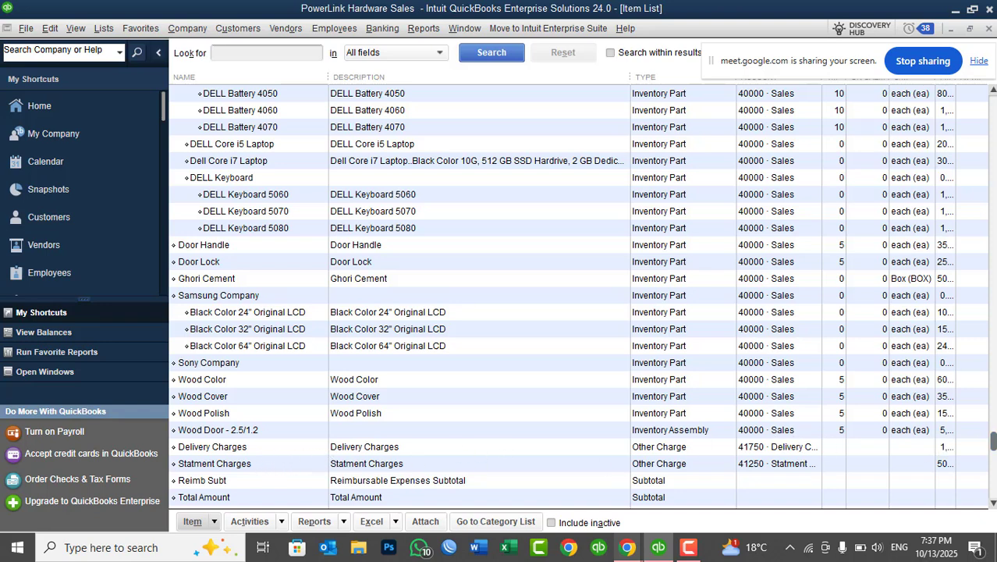
pyautogui.moveTo(993, 440); pyautogui.dragTo(994, 489)
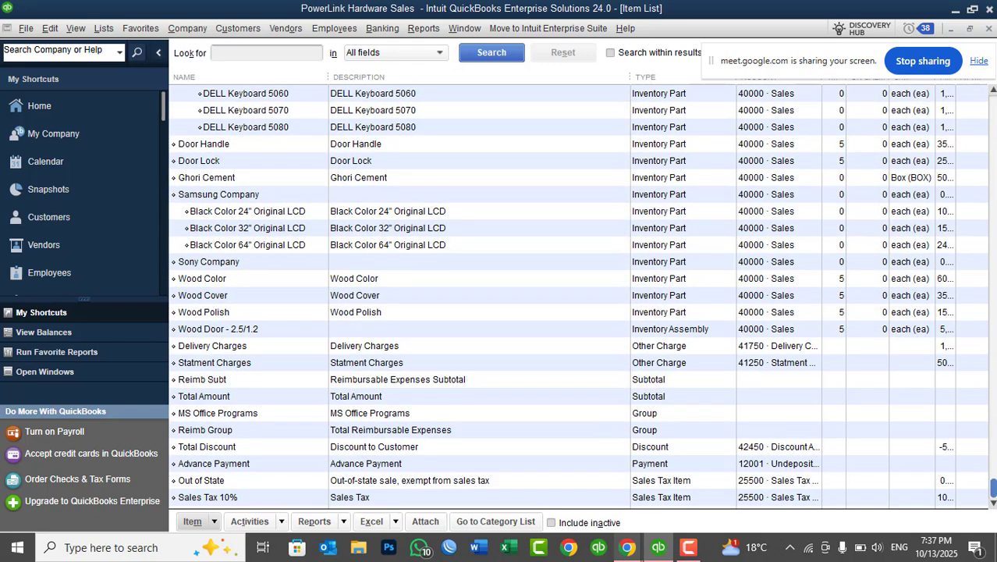
pyautogui.click(253, 449)
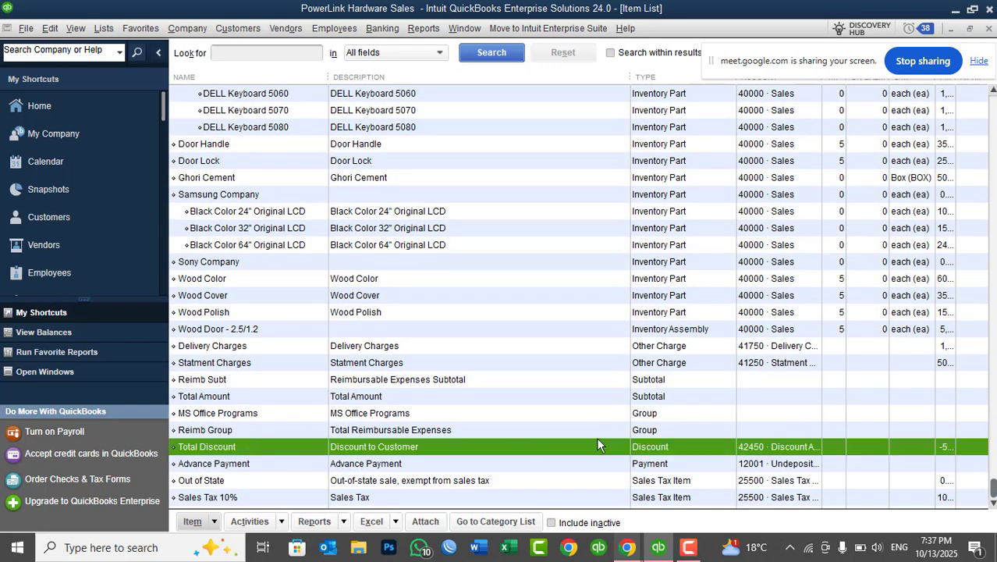
pyautogui.doubleClick(653, 453)
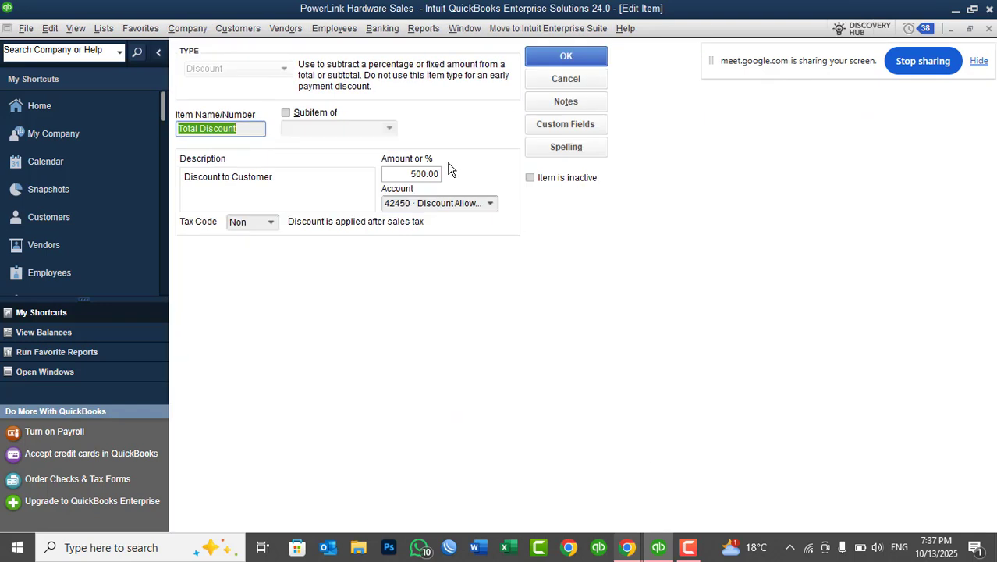
pyautogui.click(407, 173)
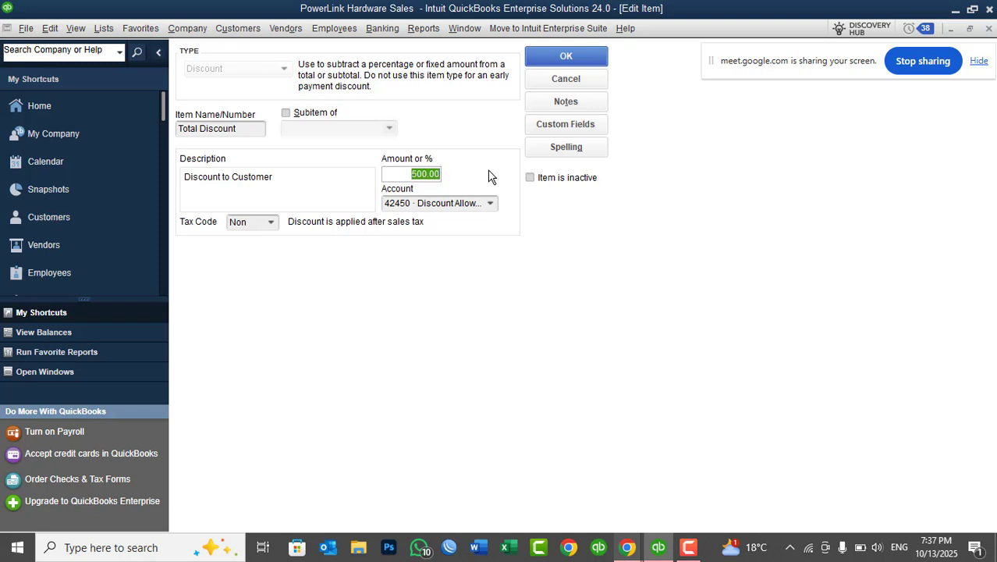
pyautogui.press('BackSpace')
pyautogui.press('Tab')
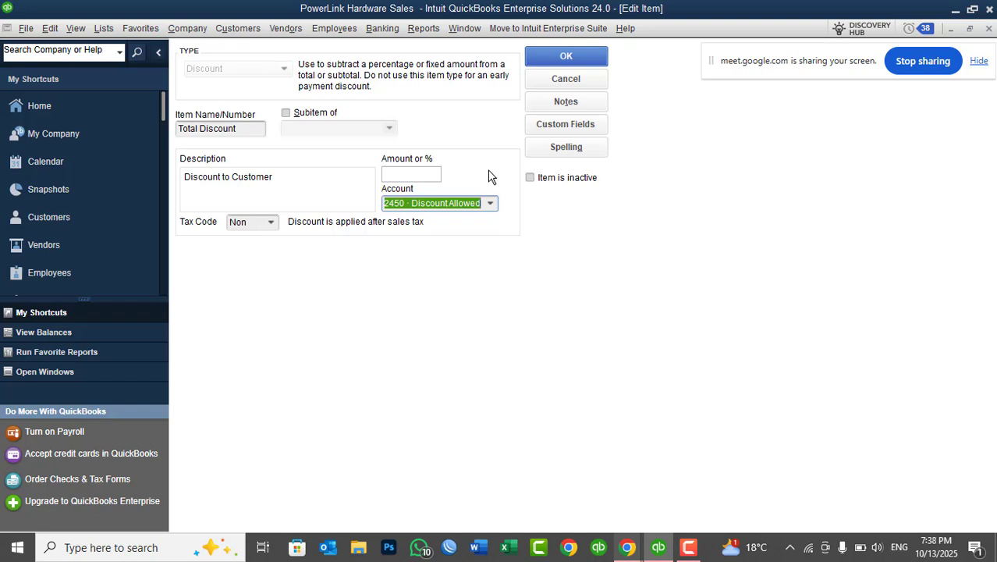
pyautogui.click(552, 63)
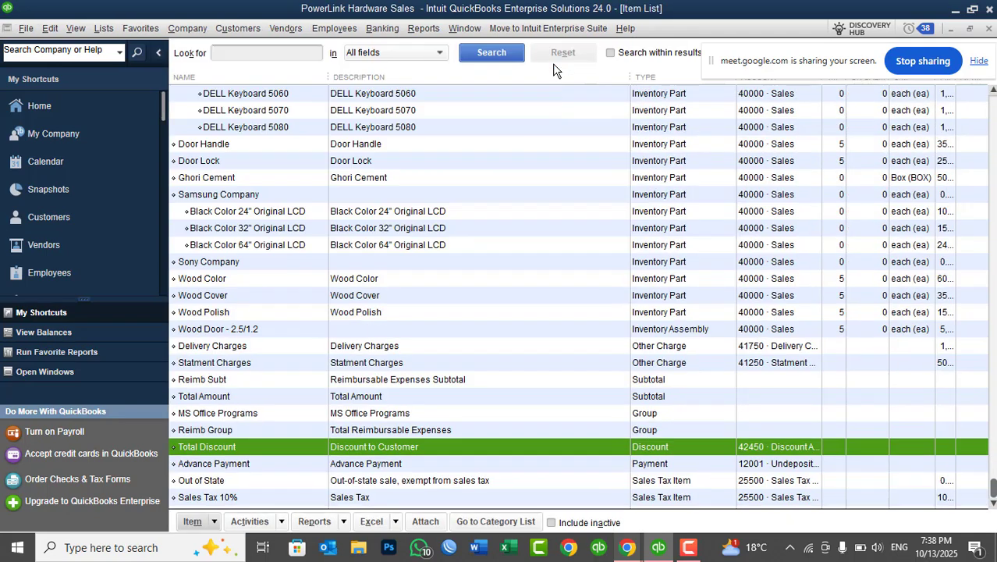
pyautogui.moveTo(858, 66)
pyautogui.mouseDown()
pyautogui.moveTo(854, 84)
pyautogui.moveTo(853, 59)
pyautogui.mouseUp()
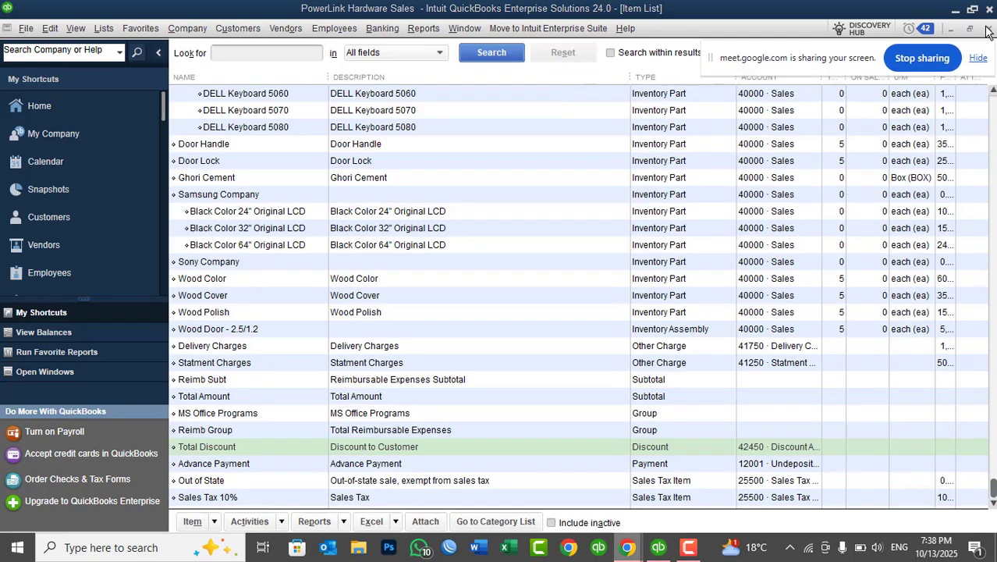
pyautogui.click(988, 29)
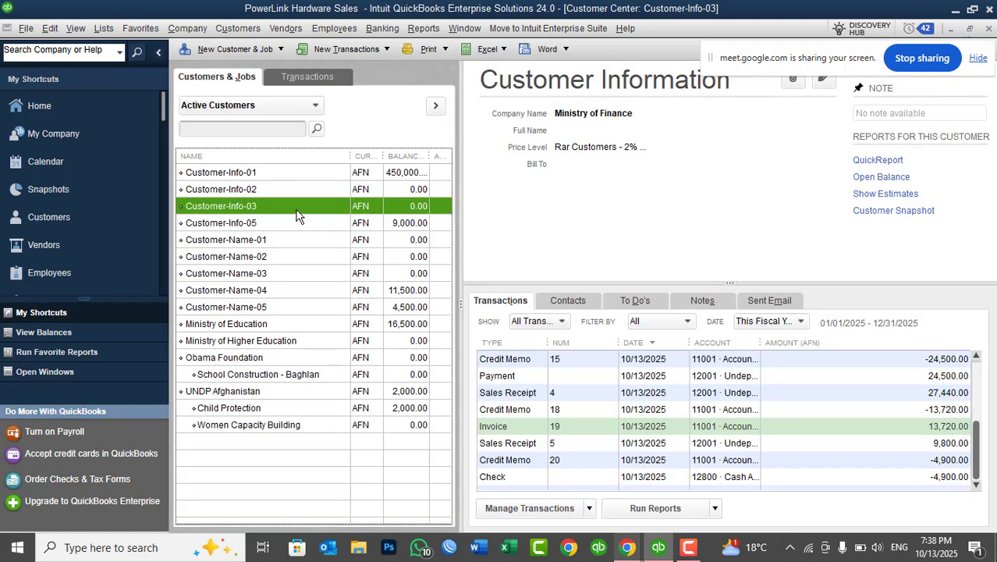
# Start a new invoice for Customer-Info-03 and add the QuickBooks Desktop Class item on the first line.
pyautogui.rightClick(249, 213)
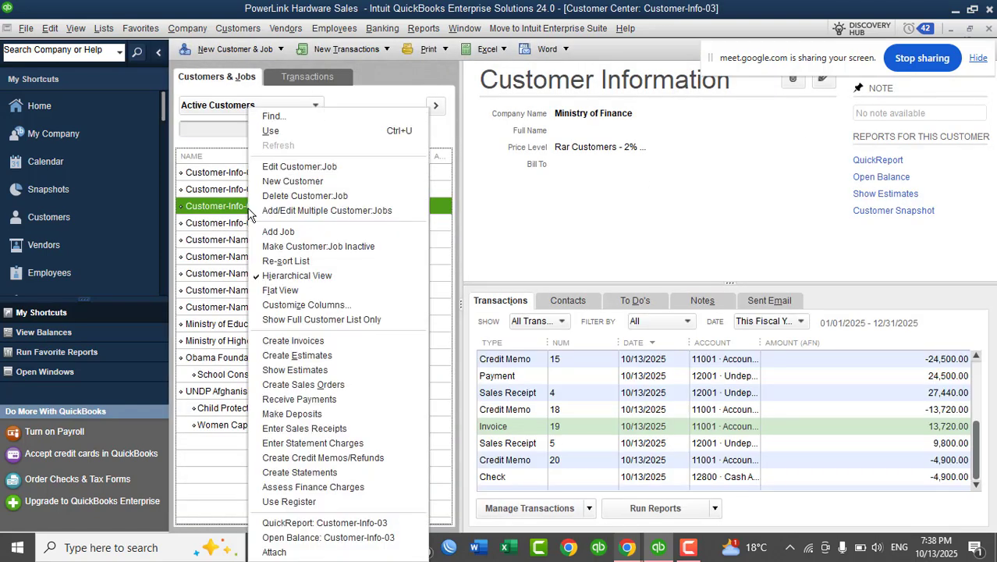
pyautogui.click(300, 341)
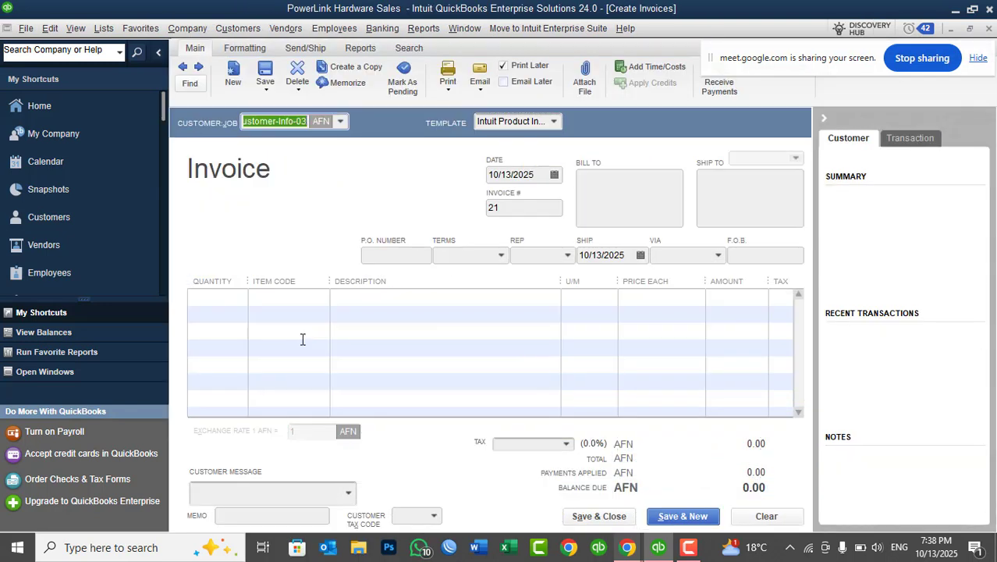
pyautogui.click(315, 298)
pyautogui.click(321, 296)
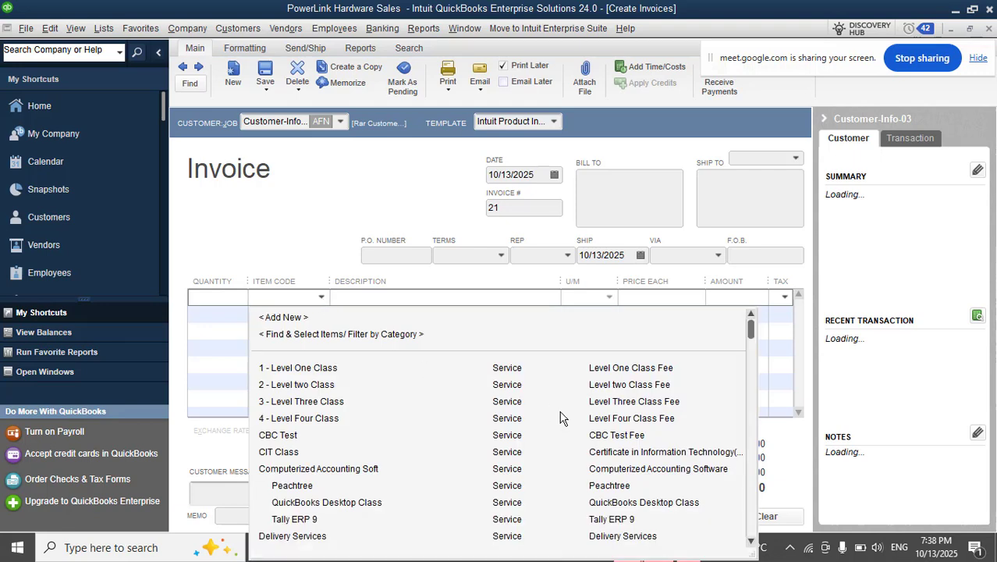
pyautogui.click(355, 503)
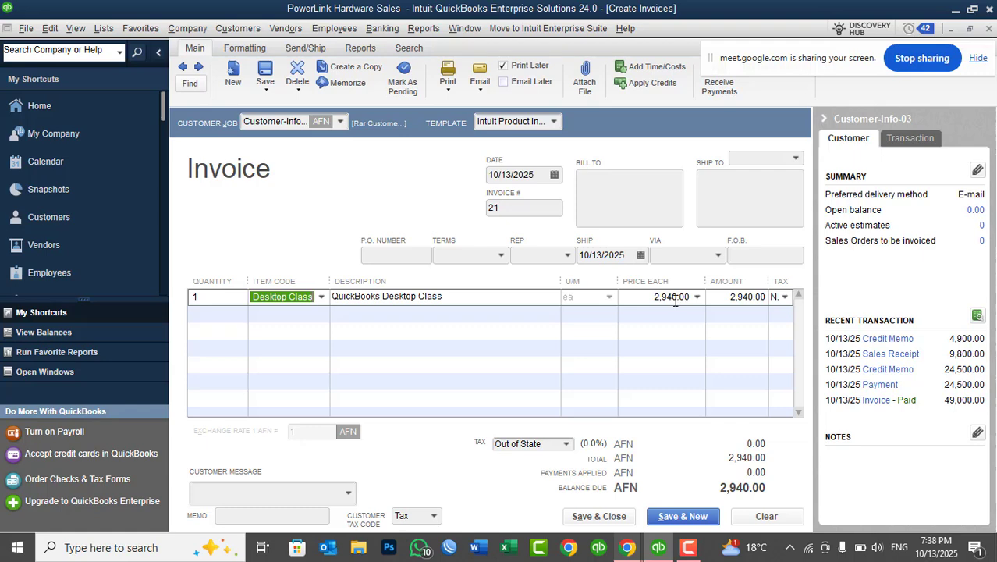
# Add a Total Discount line of 440 to the invoice, then save and close it.
pyautogui.click(319, 316)
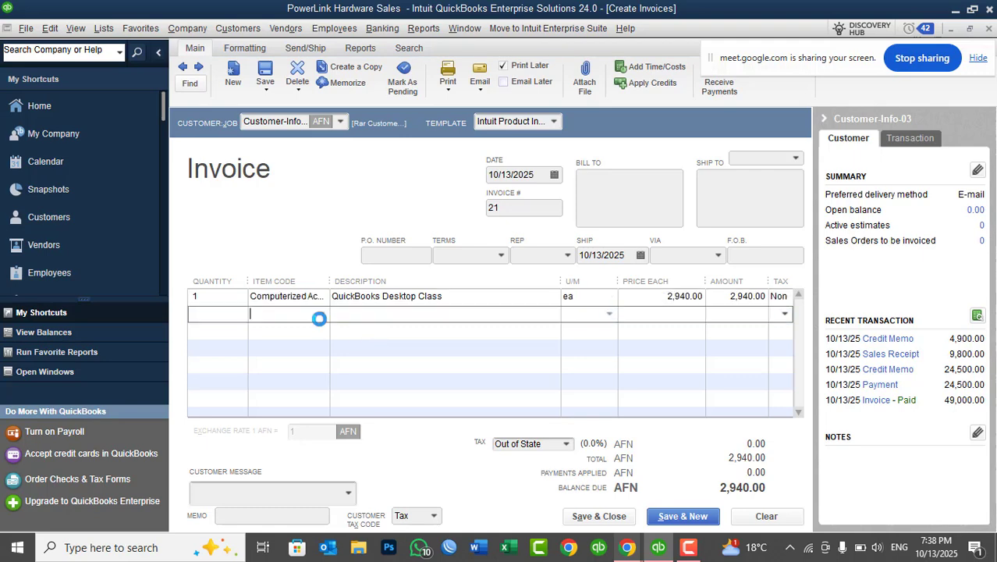
pyautogui.click(321, 313)
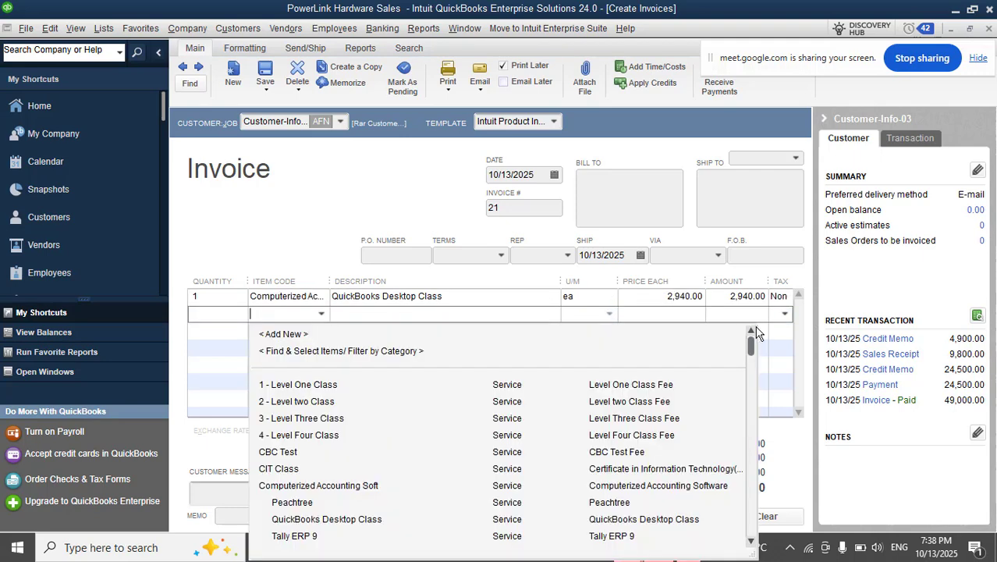
pyautogui.moveTo(750, 352); pyautogui.dragTo(751, 532)
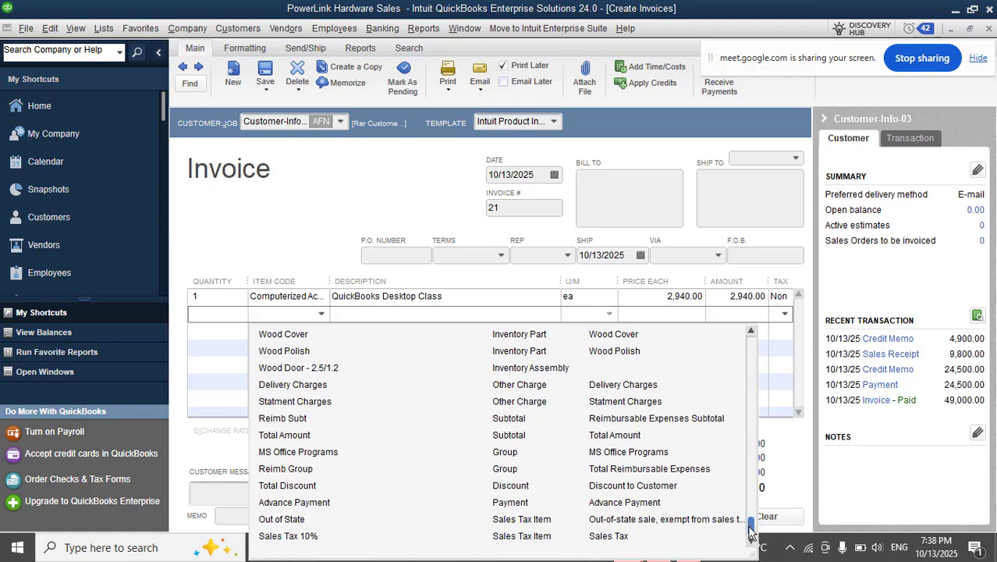
pyautogui.click(333, 486)
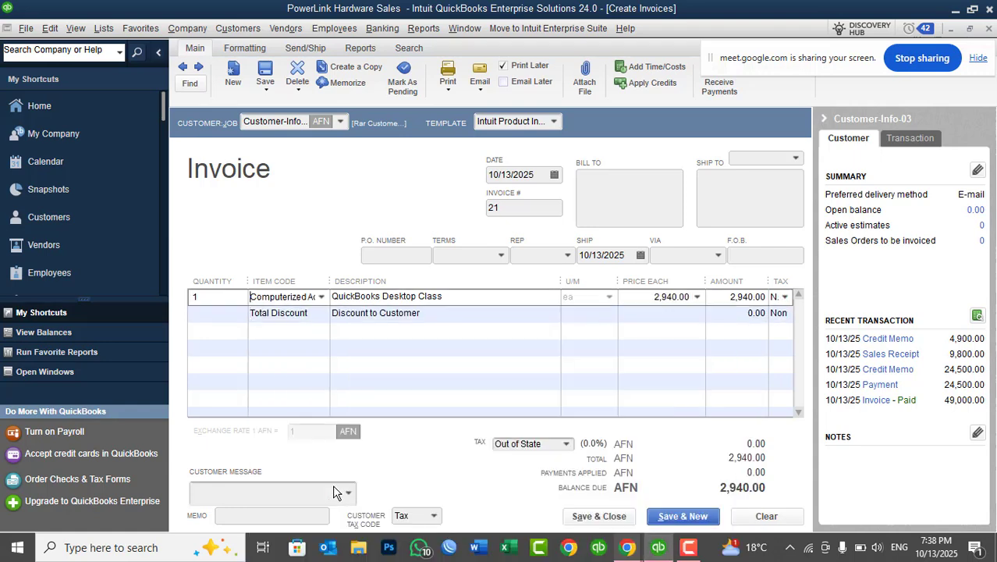
pyautogui.click(737, 314)
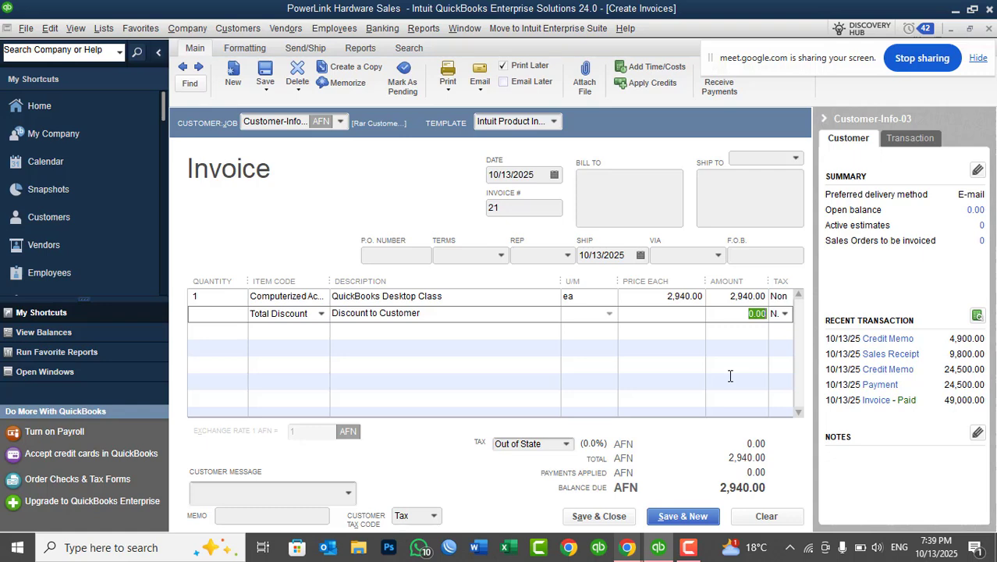
pyautogui.write('440')
pyautogui.press('Down')
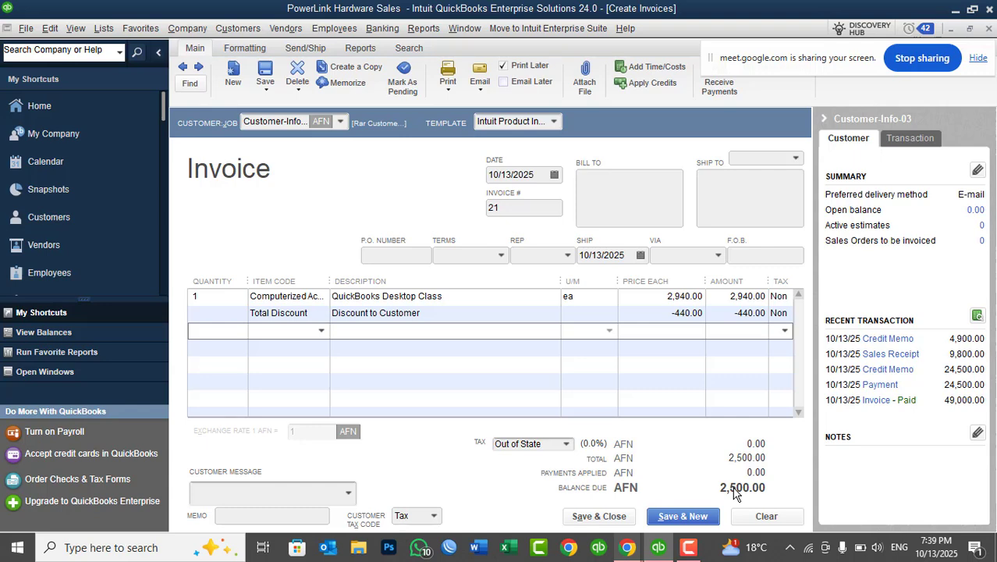
pyautogui.click(598, 516)
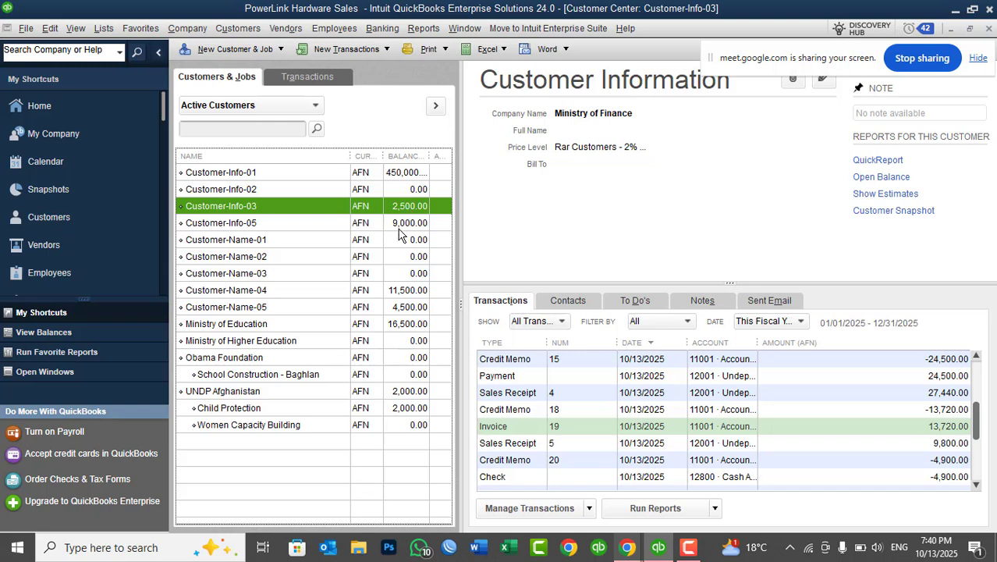
# Receive a 4,500.00 AFN cash payment from Customer-Name-05 against invoices 9 and 10, and save it.
pyautogui.click(375, 310)
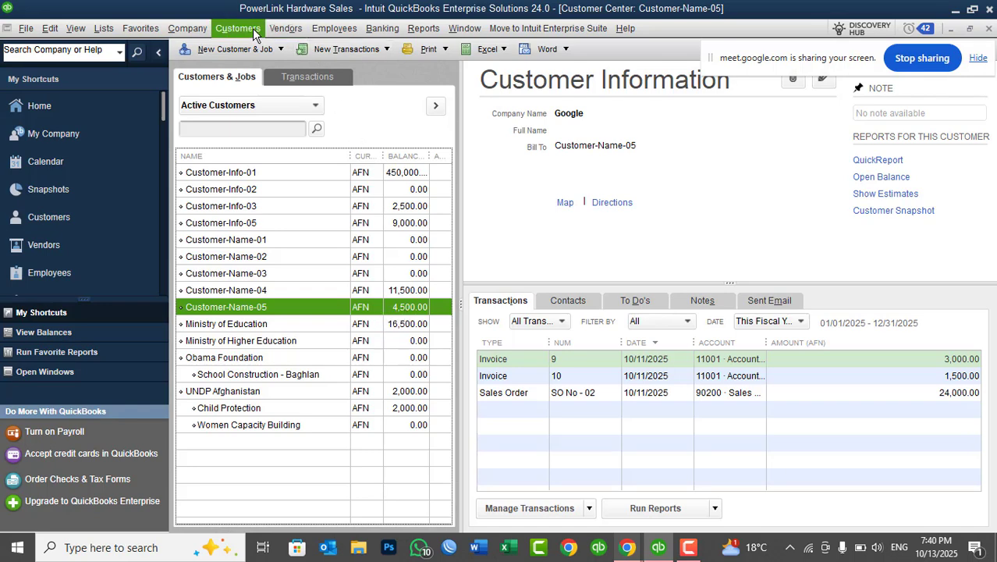
pyautogui.click(252, 28)
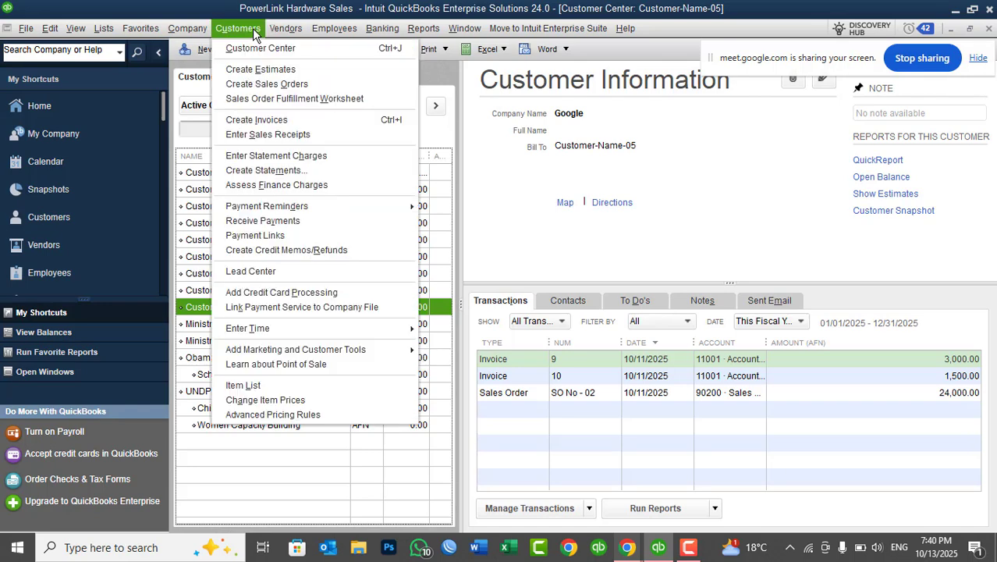
pyautogui.click(288, 220)
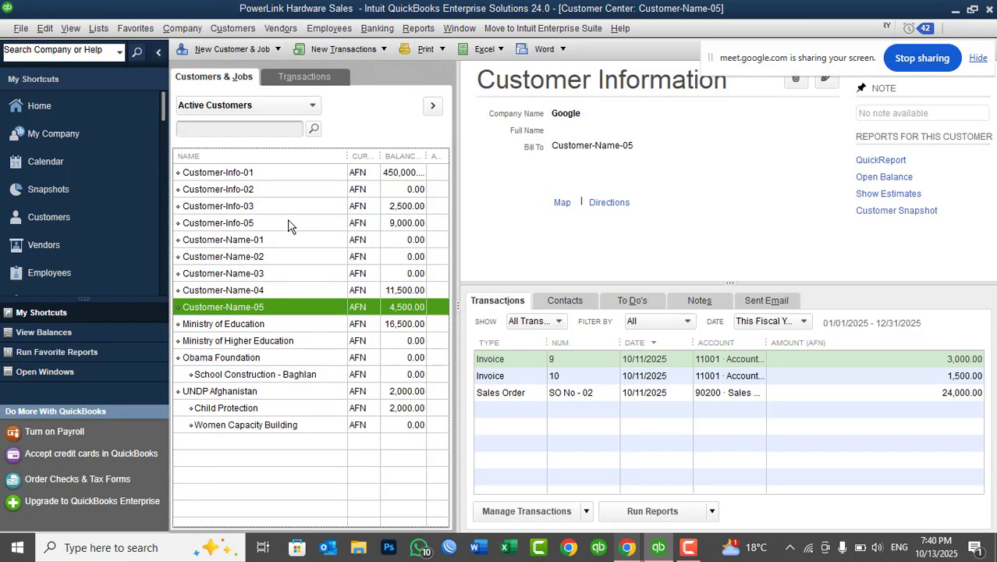
pyautogui.click(186, 317)
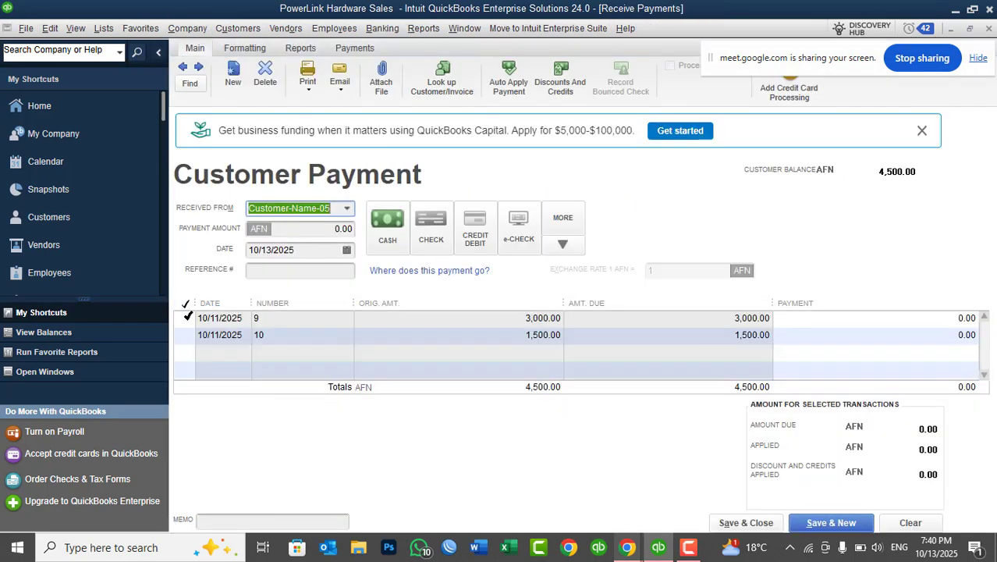
pyautogui.click(186, 335)
pyautogui.click(388, 229)
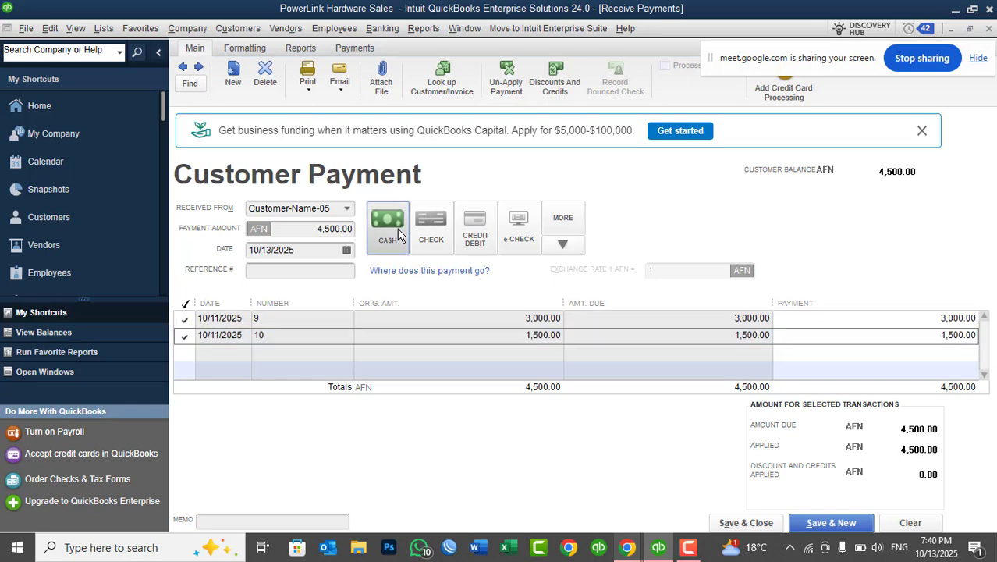
pyautogui.click(746, 522)
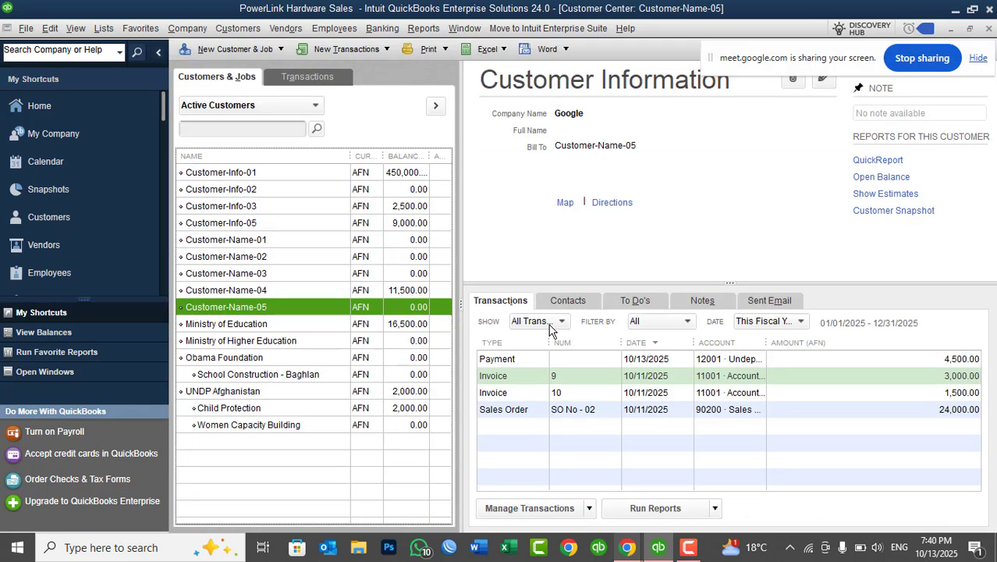
# Set Customer-Name-05's payment terms to 5% 1 Net 30 and save the customer record.
pyautogui.rightClick(414, 306)
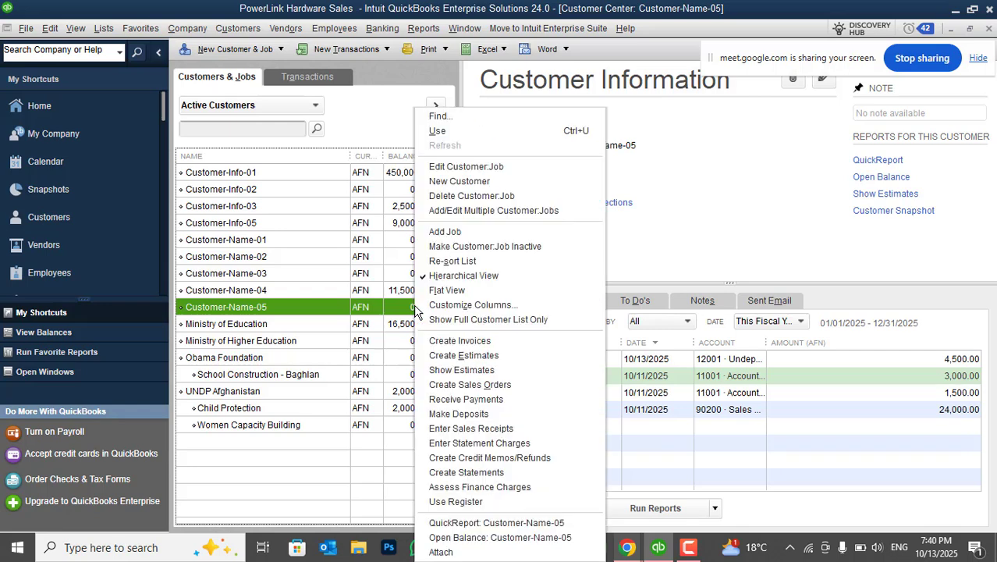
pyautogui.click(464, 166)
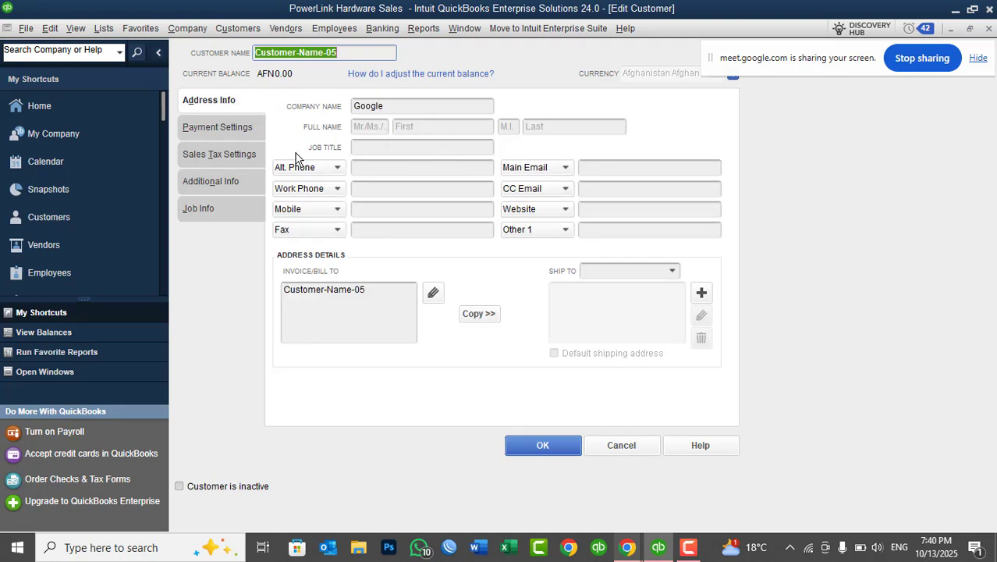
pyautogui.click(249, 134)
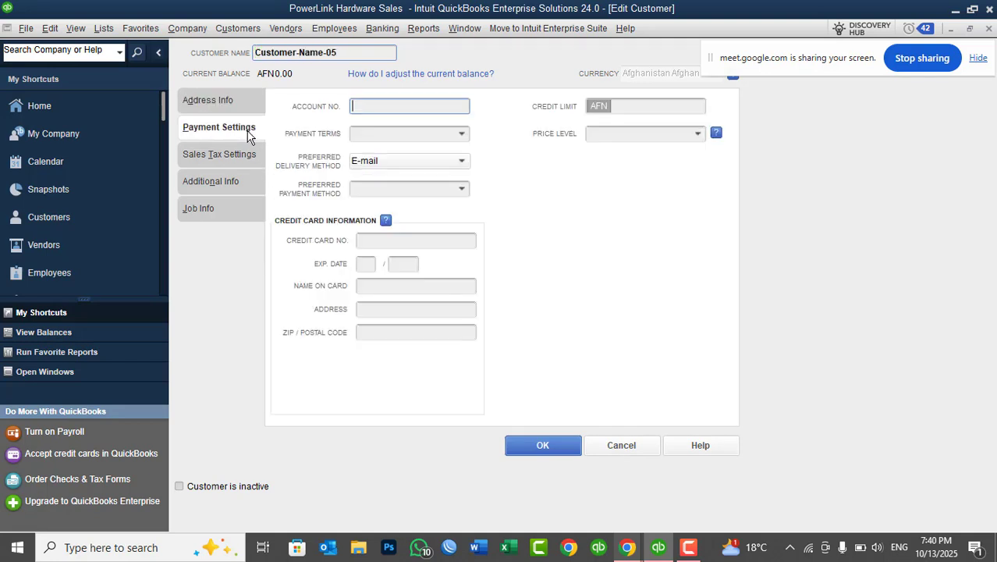
pyautogui.click(461, 134)
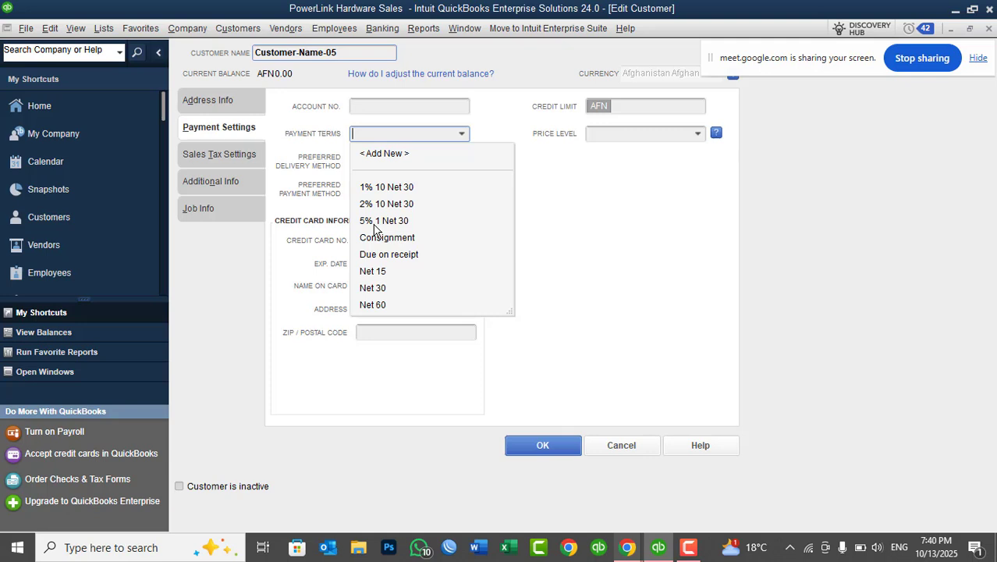
pyautogui.click(374, 223)
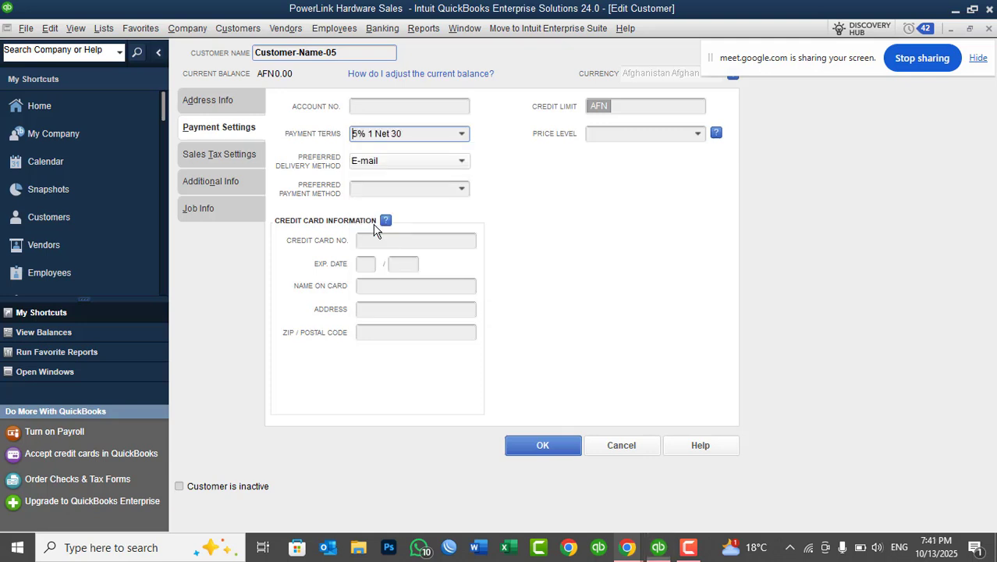
pyautogui.click(562, 451)
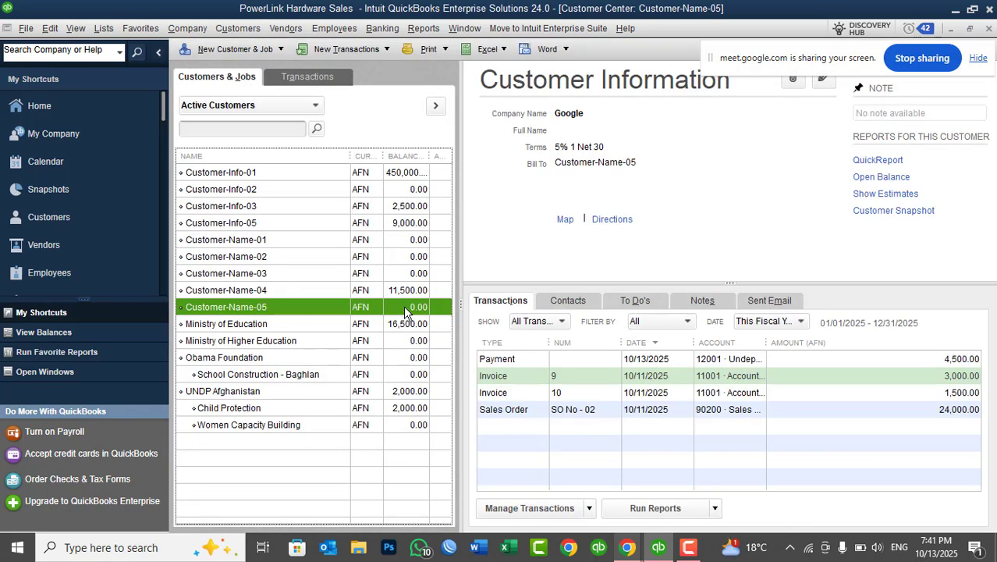
# Invoice Customer-Name-05 for one QuickBooks Desktop Class item without using the available sales order, then save and close it.
pyautogui.rightClick(405, 310)
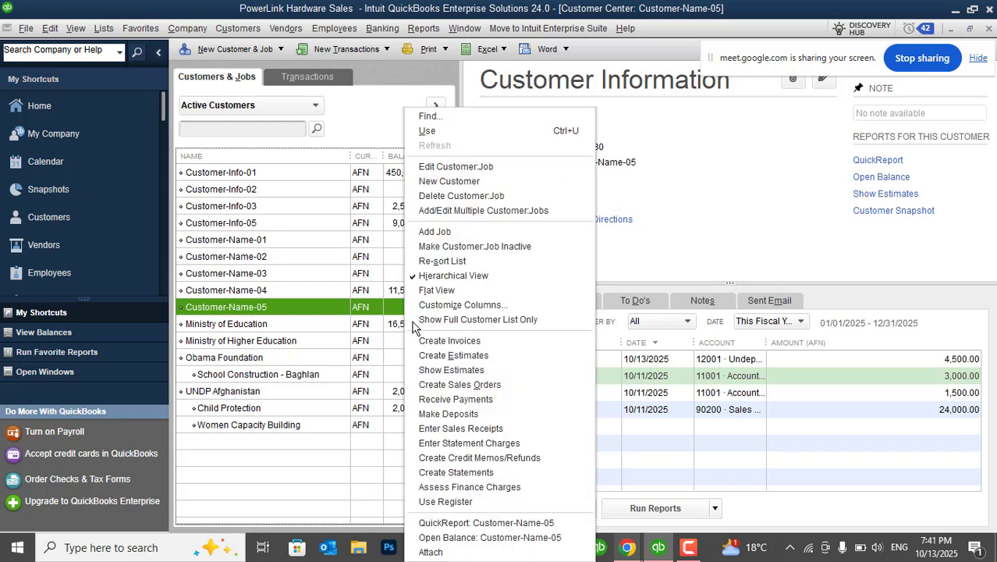
pyautogui.click(428, 340)
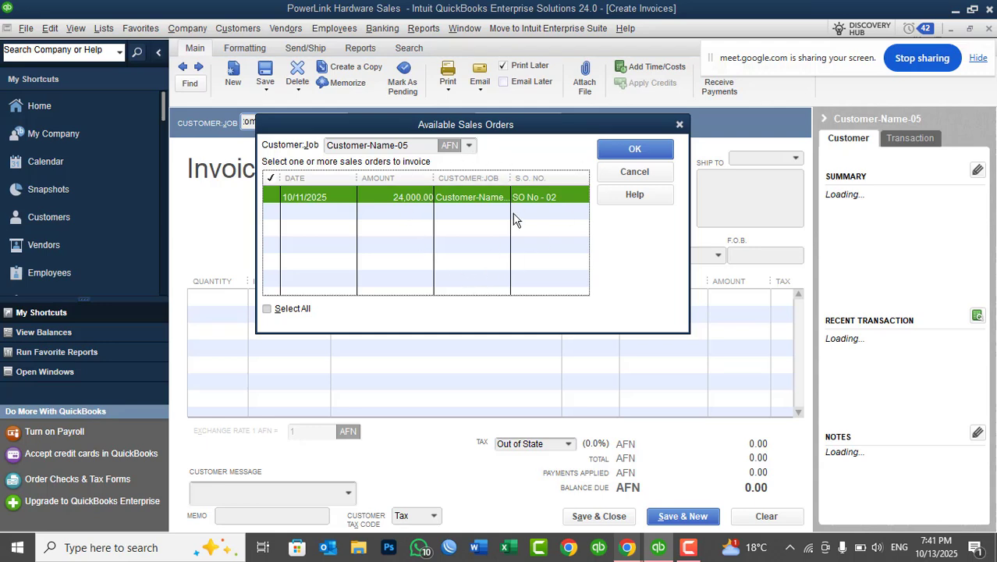
pyautogui.click(634, 172)
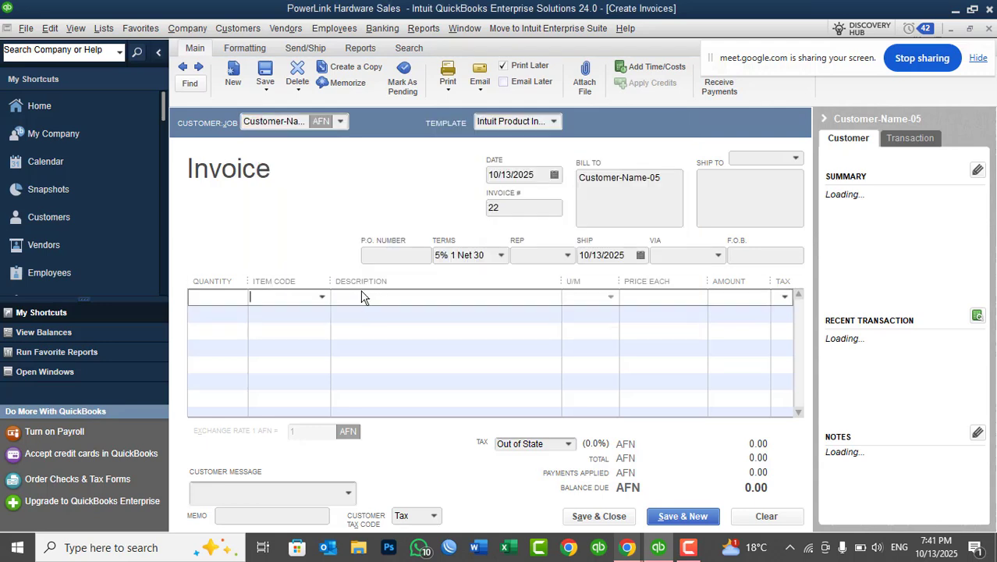
pyautogui.click(321, 298)
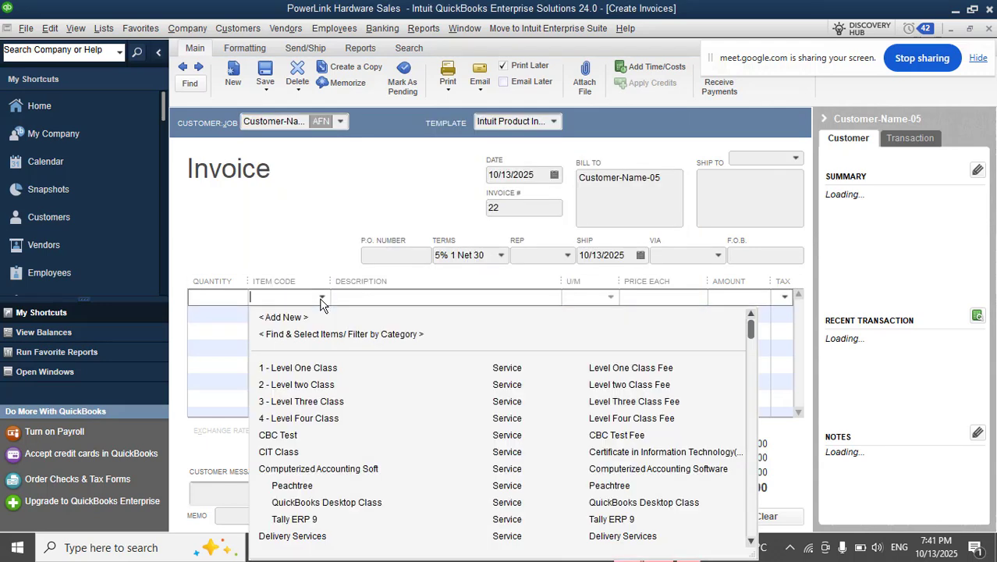
pyautogui.click(333, 504)
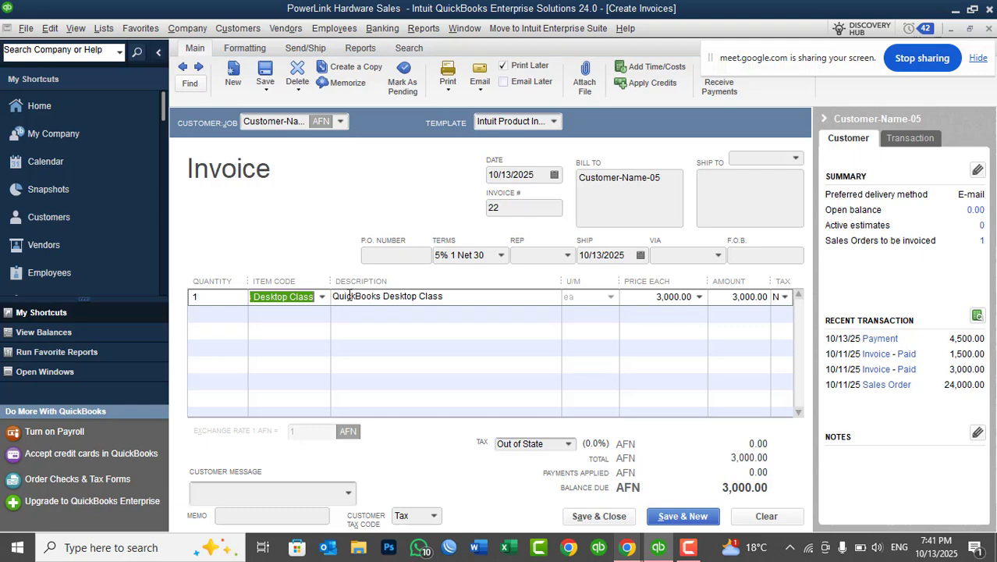
pyautogui.click(586, 518)
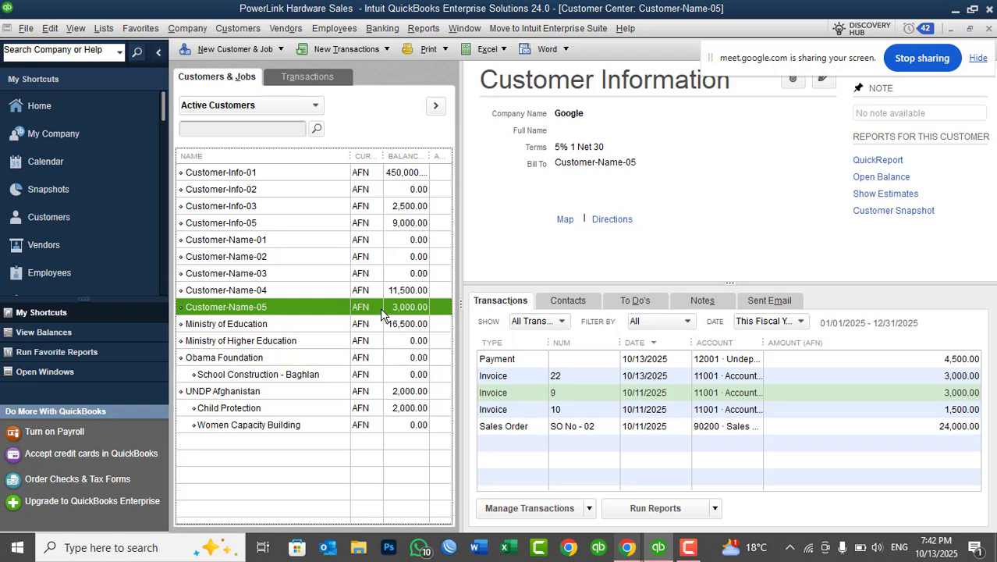
# Start receiving a payment from Customer-Name-05 and apply it to invoice 22.
pyautogui.rightClick(380, 307)
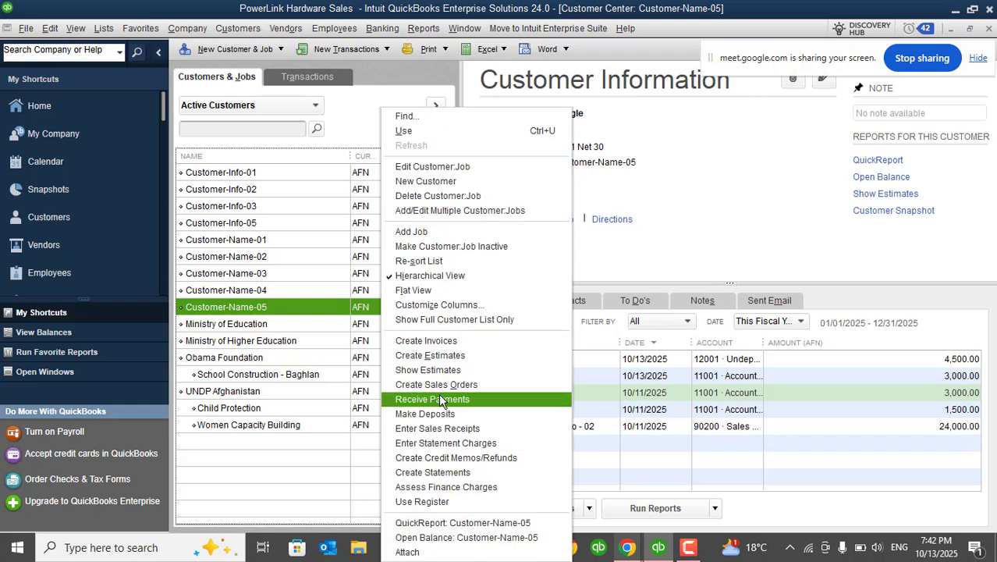
pyautogui.click(436, 399)
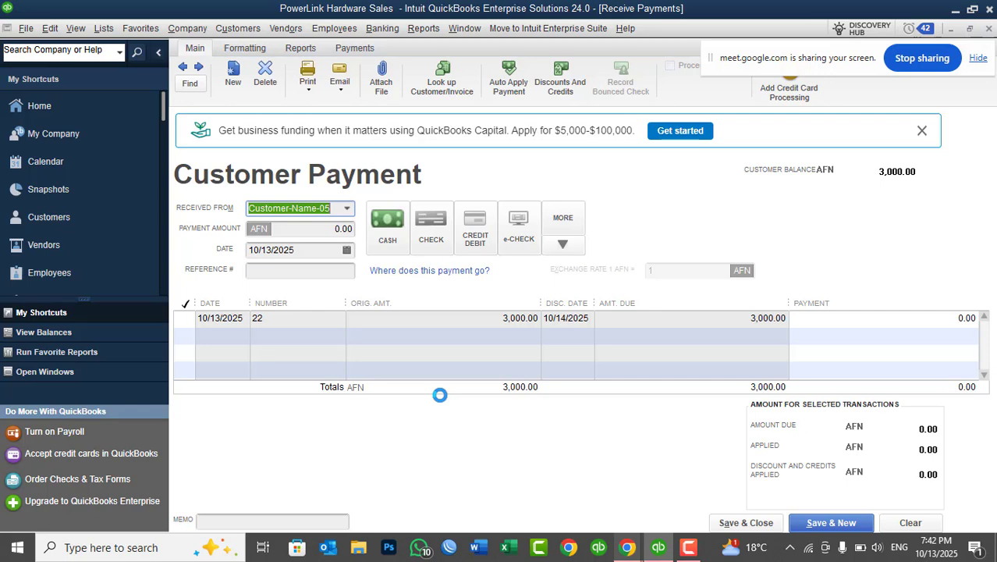
pyautogui.click(185, 318)
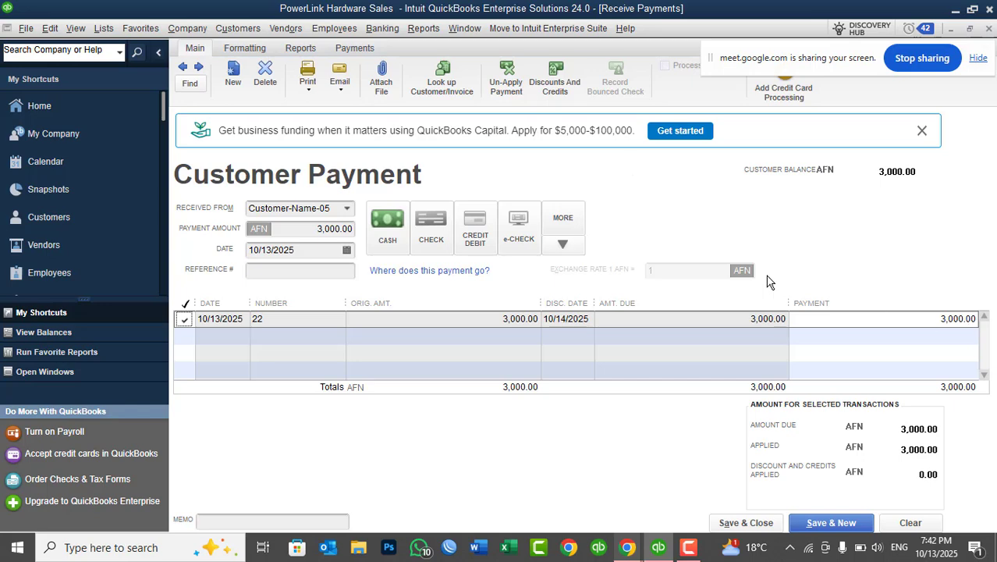
# Apply the suggested 150.00 AFN discount to invoice 22 using account 42450 · Discount Allowed, and save the payment.
pyautogui.click(558, 72)
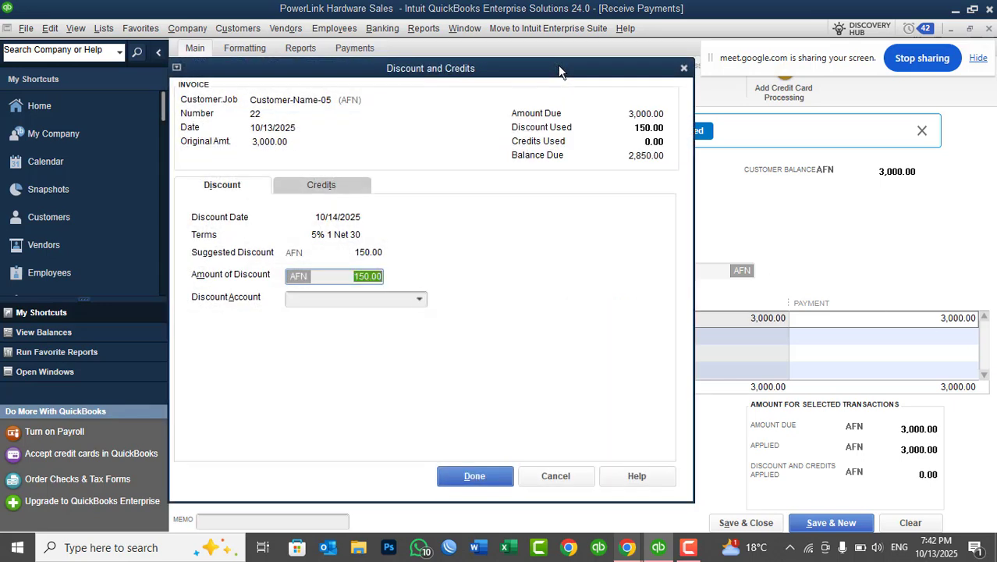
pyautogui.moveTo(558, 65); pyautogui.dragTo(640, 59)
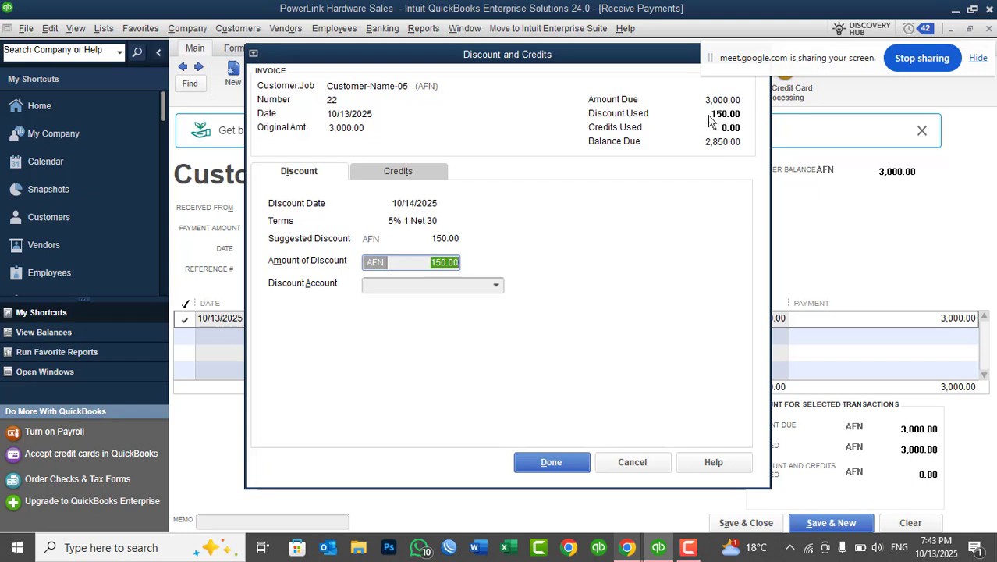
pyautogui.click(428, 263)
pyautogui.click(419, 284)
pyautogui.write('Discount Allowed')
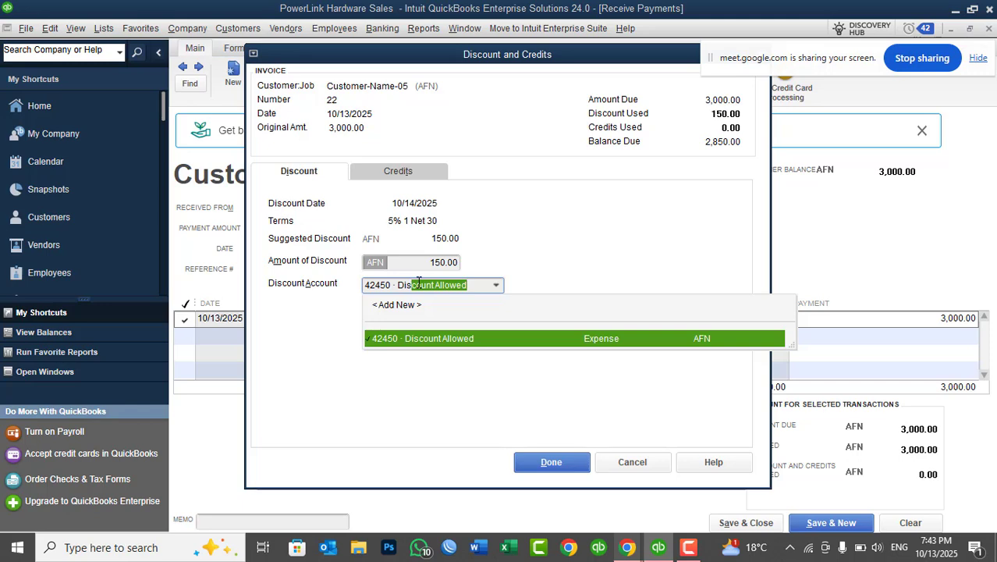
pyautogui.click(437, 339)
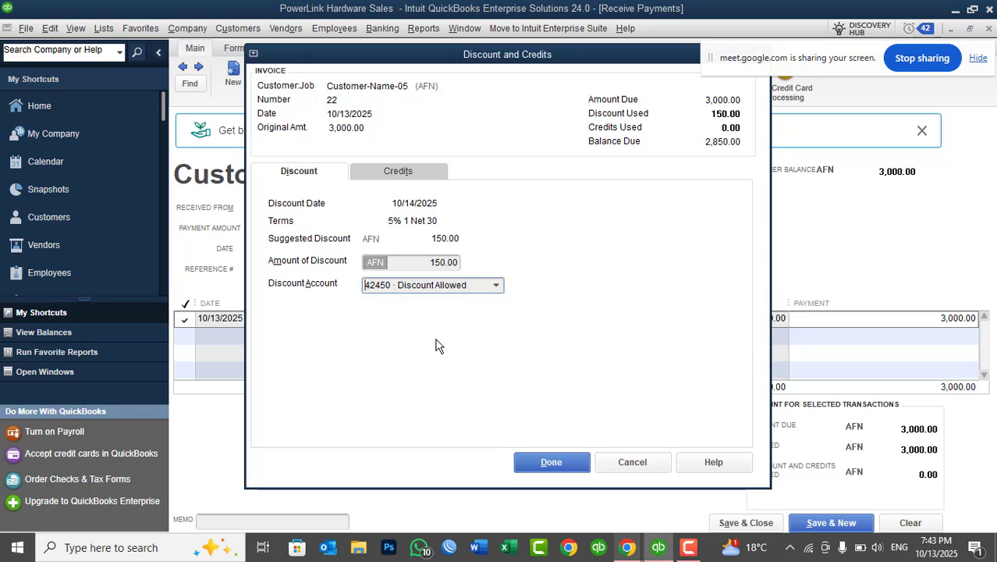
pyautogui.click(542, 460)
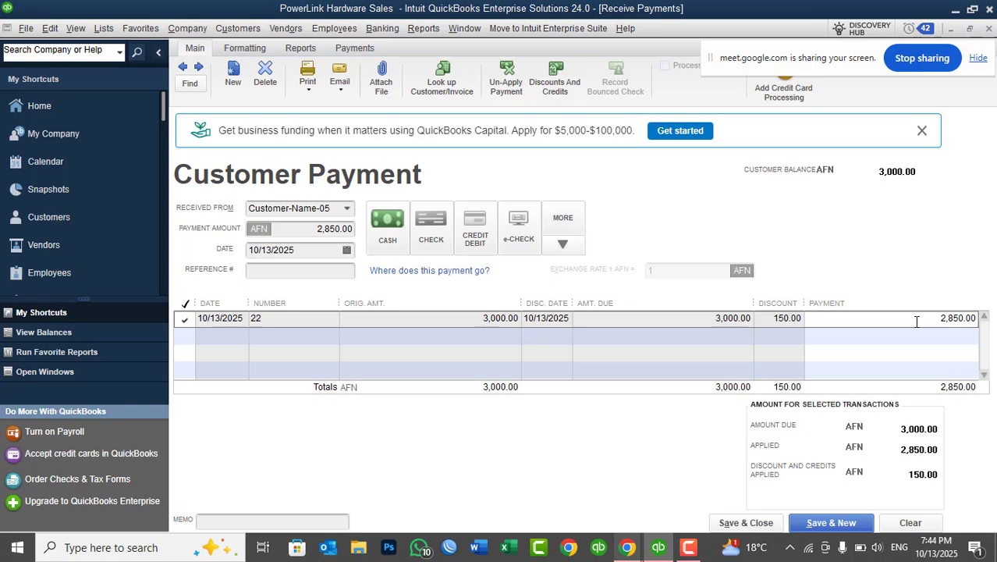
pyautogui.click(746, 523)
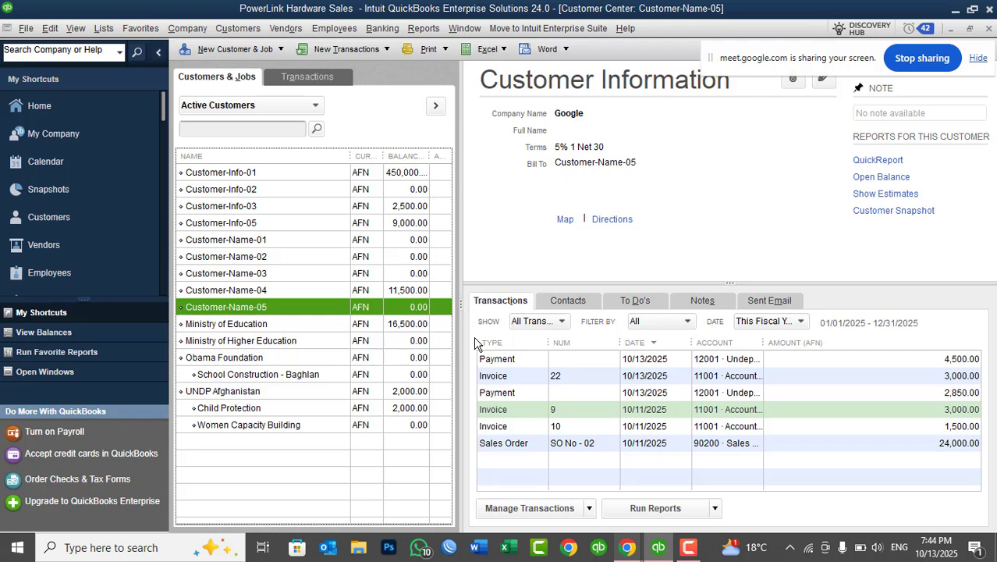
# Start receiving a payment from Customer-Info-05 and select invoices 7 and 8.
pyautogui.click(395, 286)
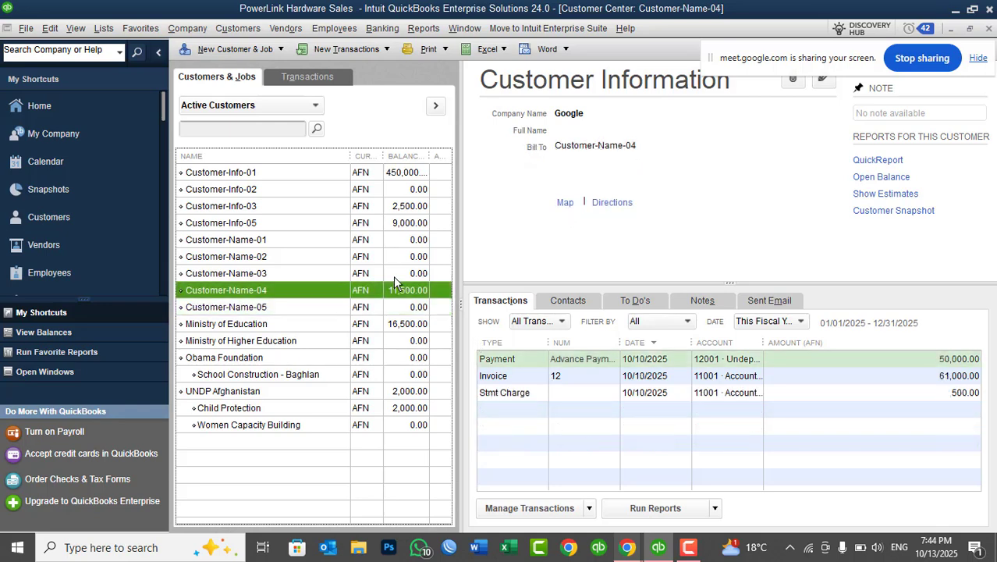
pyautogui.click(396, 225)
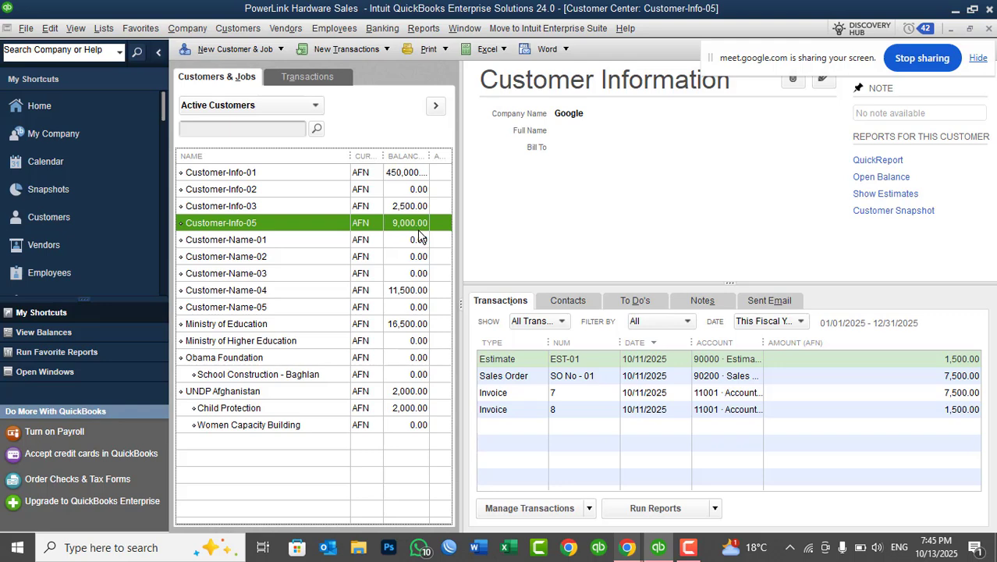
pyautogui.click(364, 49)
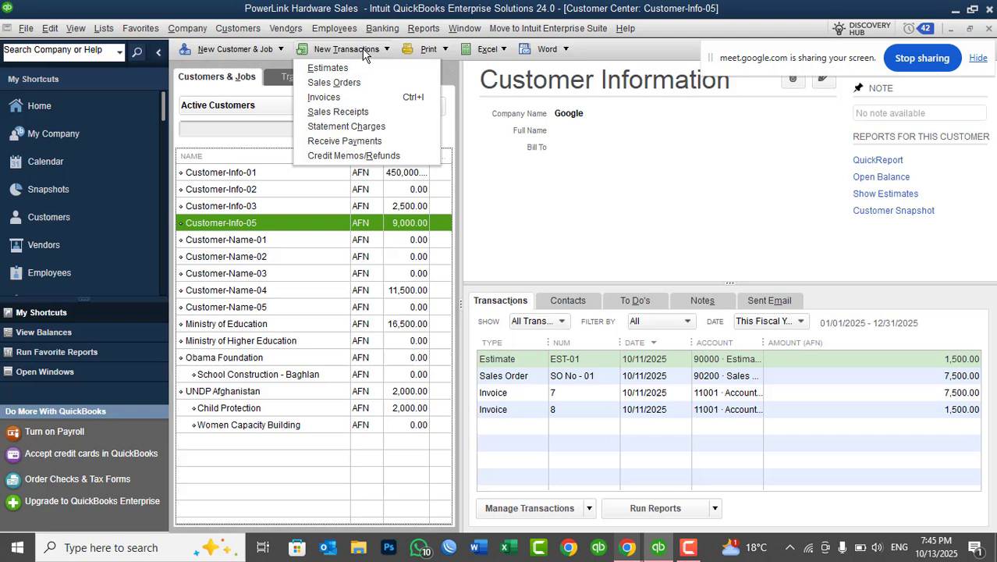
pyautogui.click(351, 142)
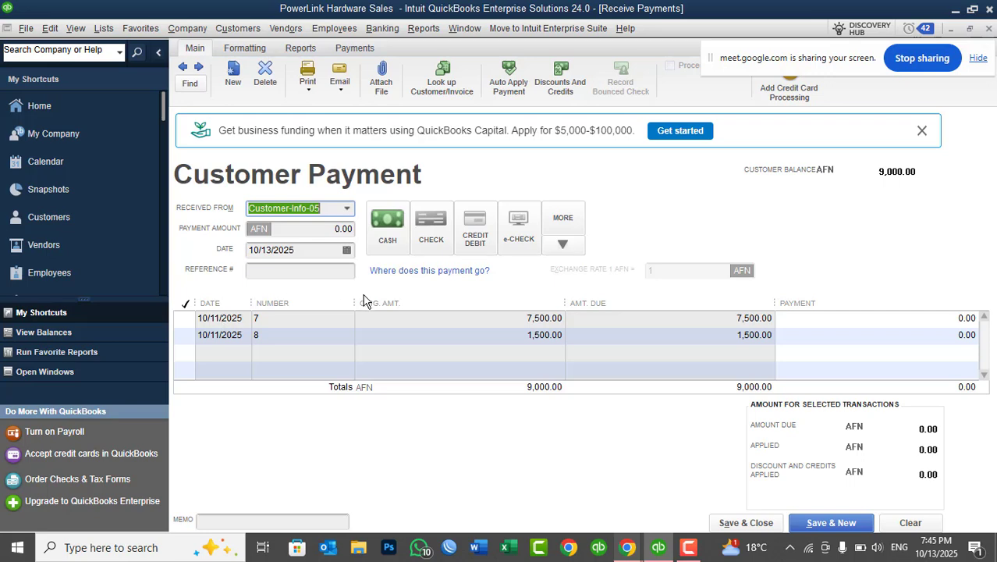
pyautogui.click(198, 323)
pyautogui.click(184, 319)
pyautogui.click(185, 335)
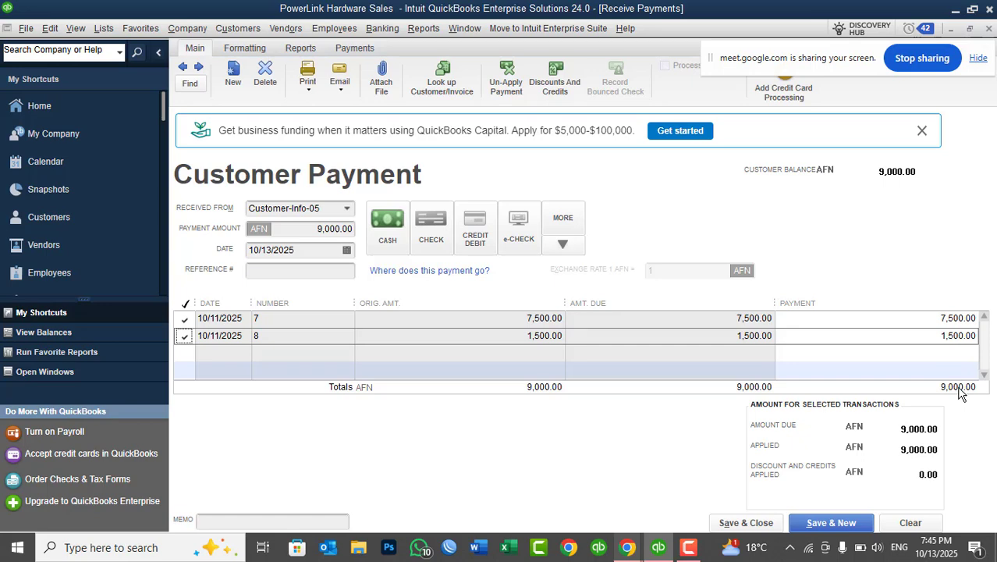
# Set the partial payments to 5,000 for invoice 7 and 1,000 for invoice 8, then save and close the payment.
pyautogui.click(925, 318)
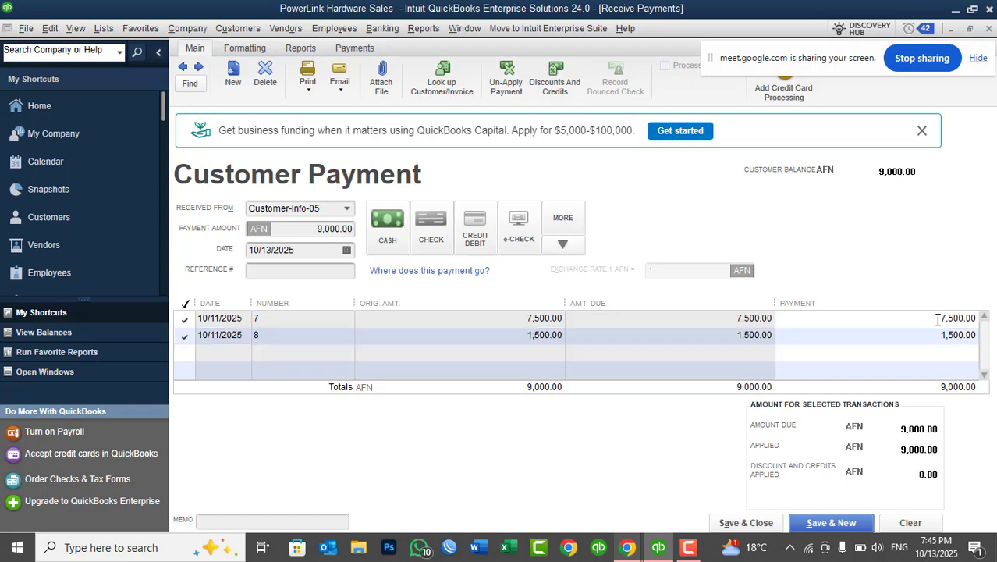
pyautogui.write('5000')
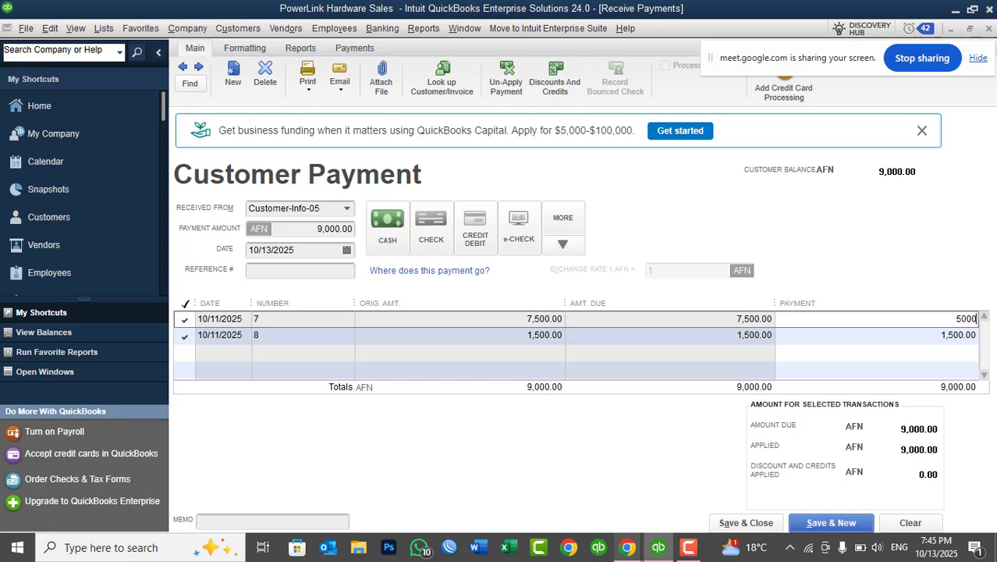
pyautogui.press('Tab')
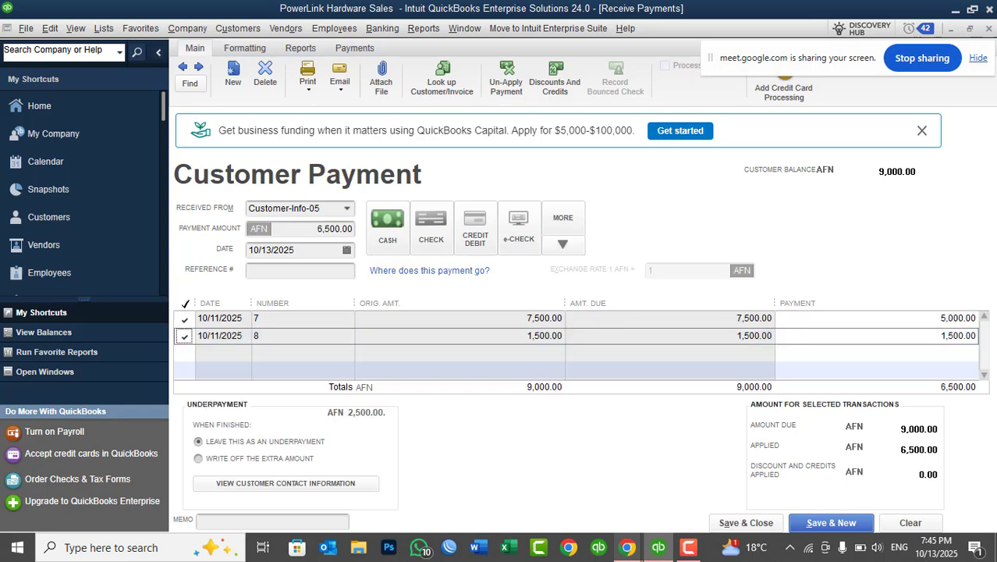
pyautogui.click(945, 336)
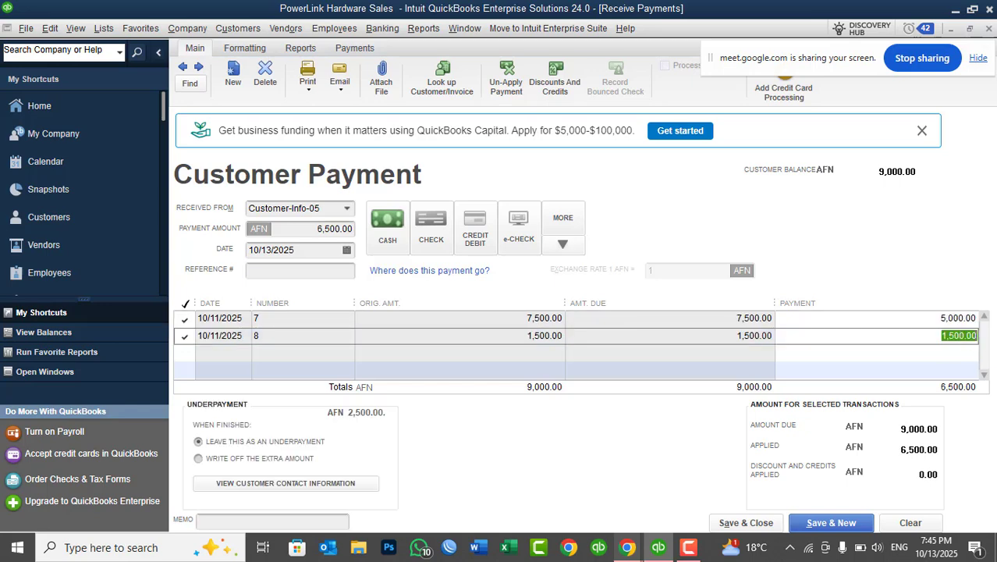
pyautogui.write('1000')
pyautogui.press('Tab')
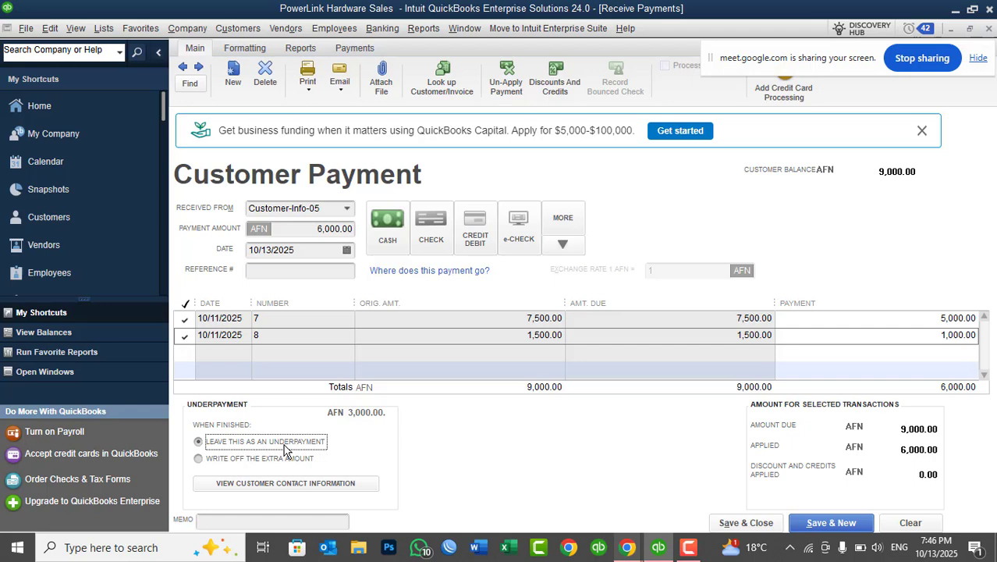
pyautogui.click(733, 523)
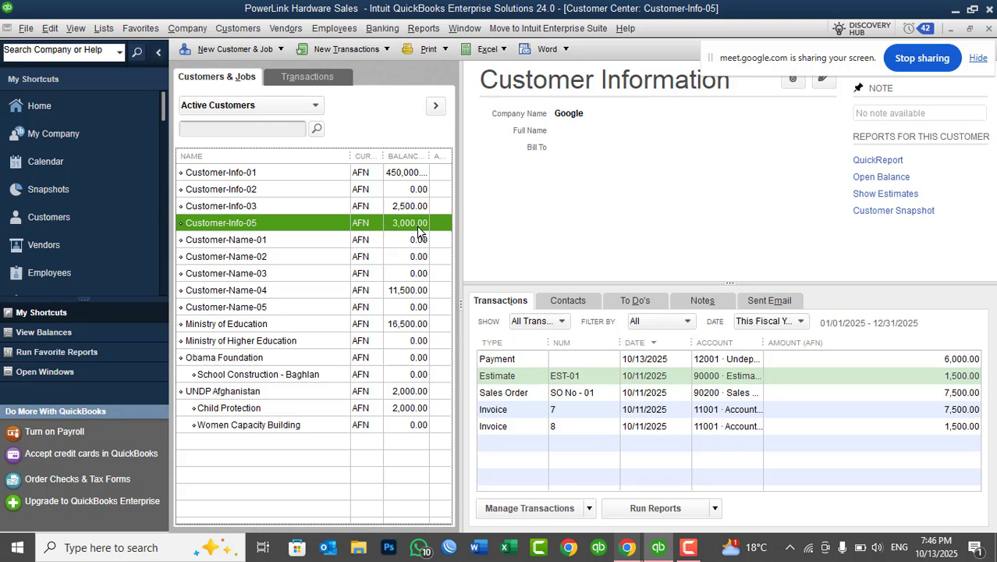
# Start another payment from Customer-Info-05 and select the remaining amounts on invoices 7 and 8.
pyautogui.click(349, 50)
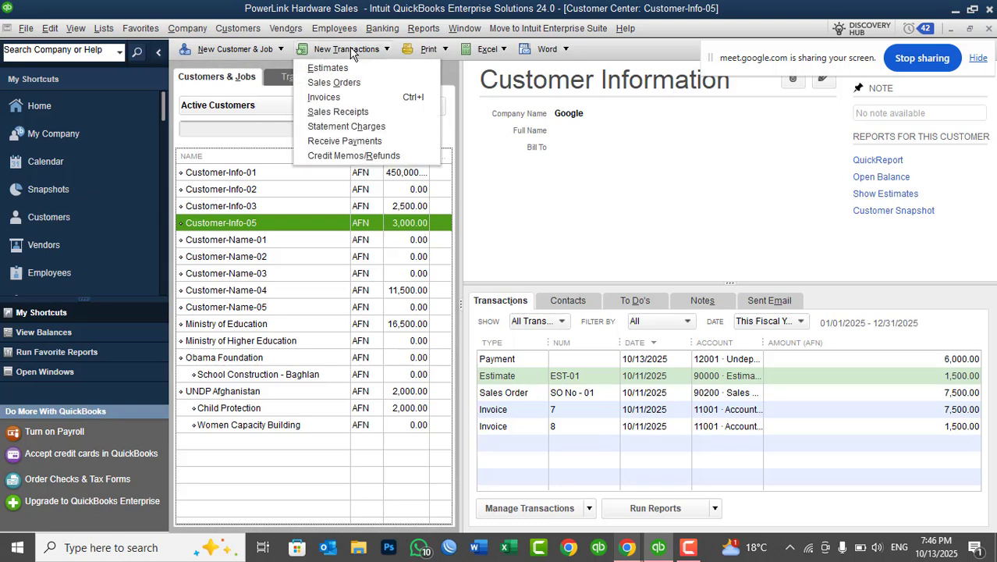
pyautogui.click(349, 142)
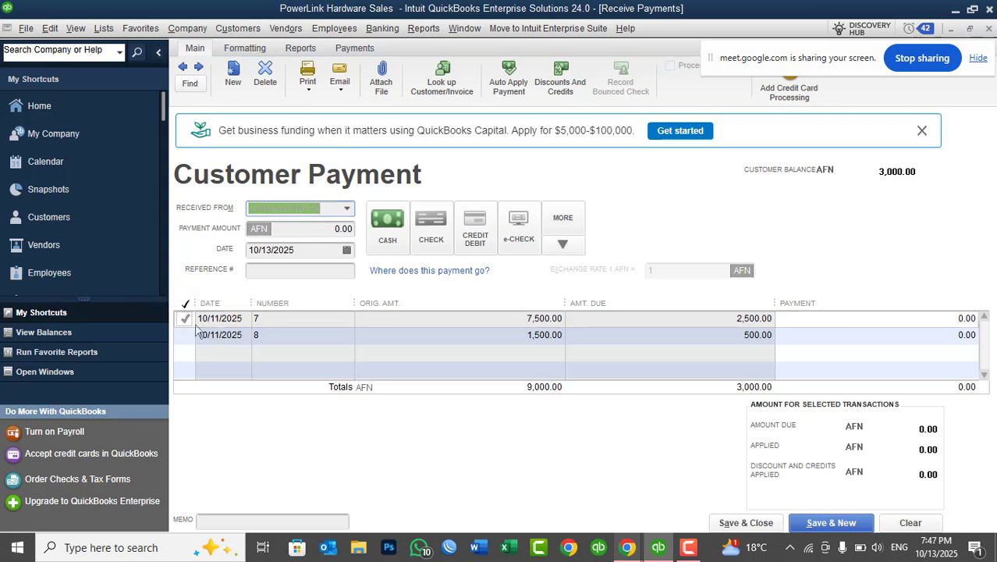
pyautogui.click(185, 319)
pyautogui.click(185, 334)
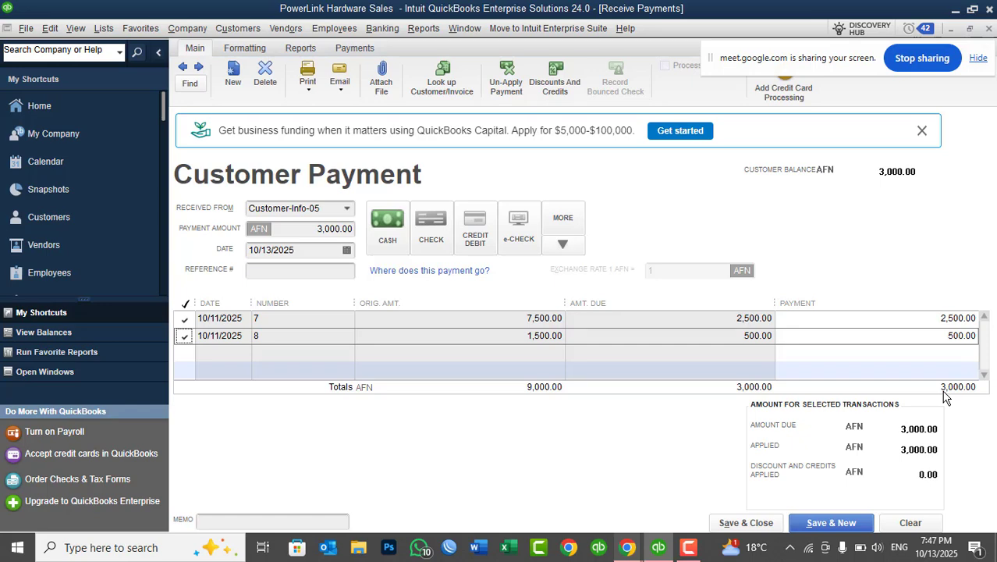
# Try a payment of 0 on invoice 8 and restore it to 500.
pyautogui.click(936, 335)
pyautogui.write('0')
pyautogui.press('Tab')
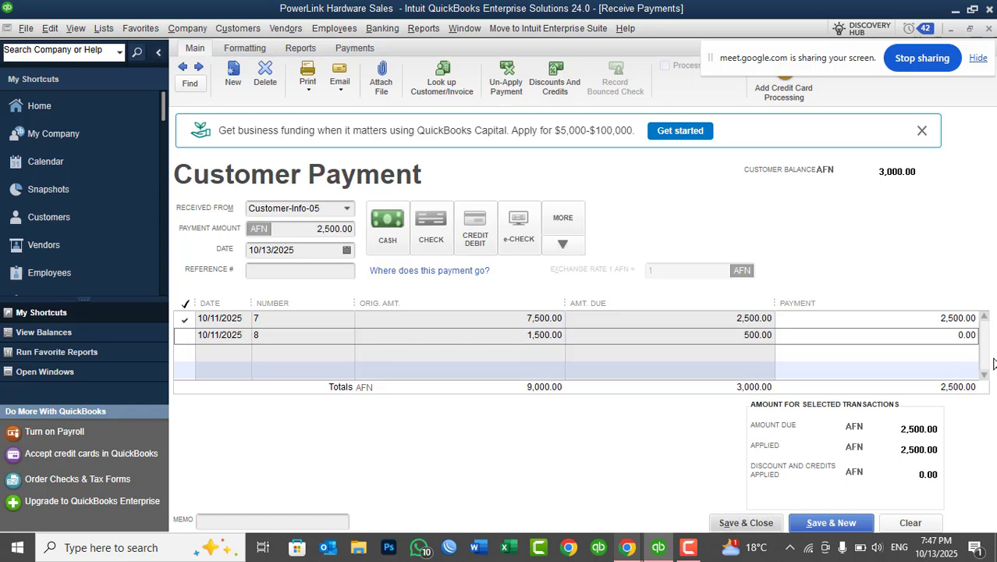
pyautogui.click(940, 334)
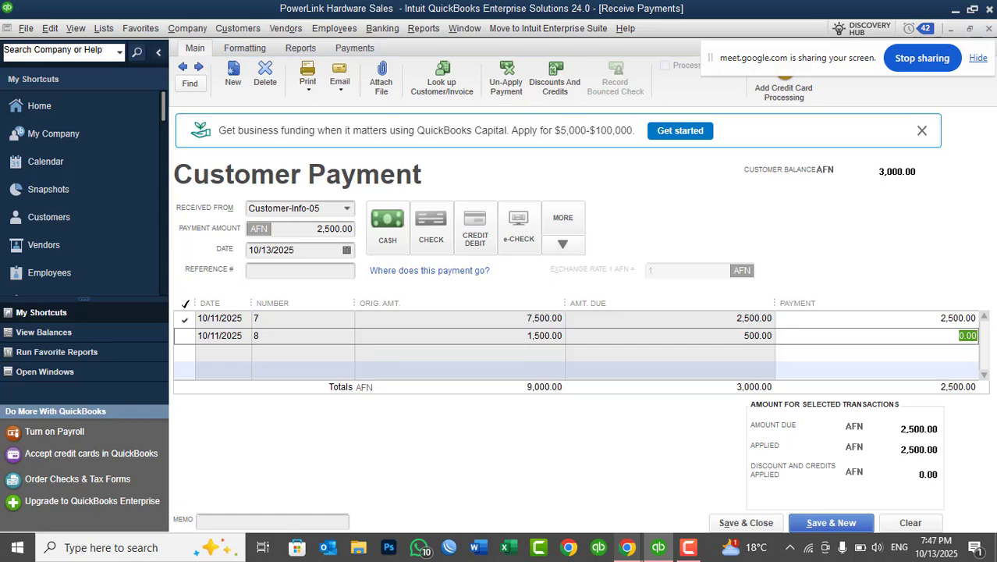
pyautogui.write('500')
pyautogui.press('Tab')
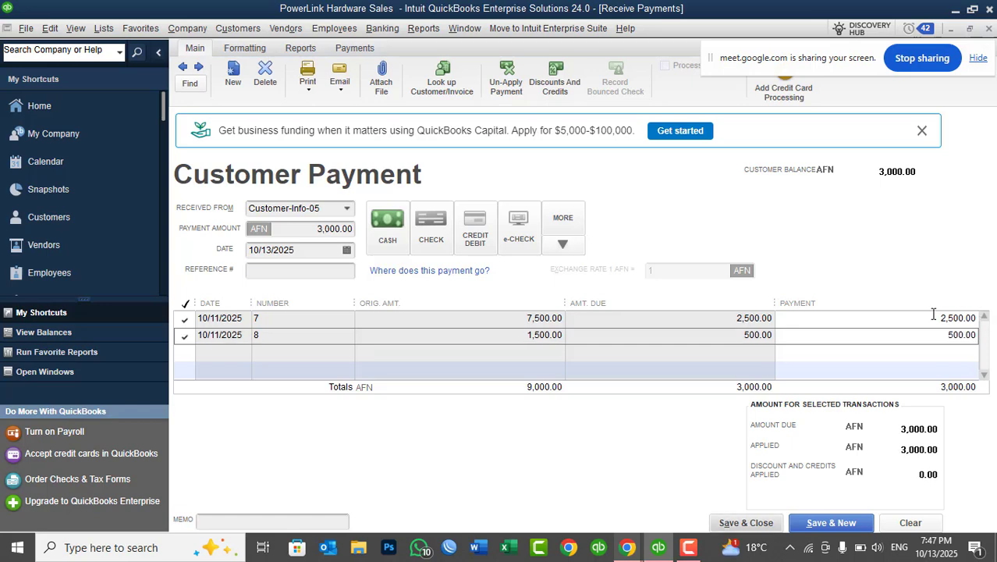
# Change the total amount of the Customer-Info-05 payment to 2,500.
pyautogui.click(319, 224)
pyautogui.write('2')
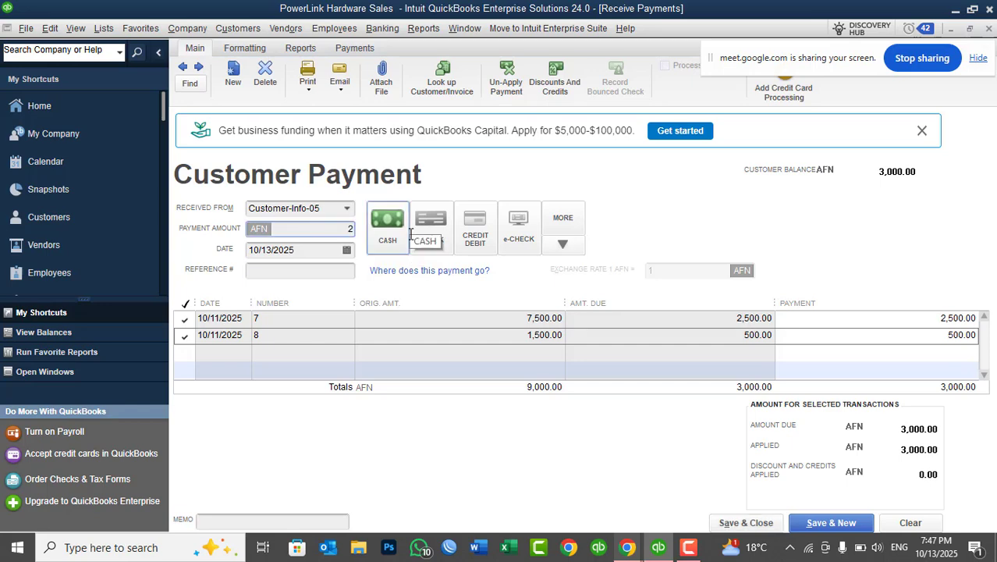
pyautogui.write(',5000')
pyautogui.press('Tab')
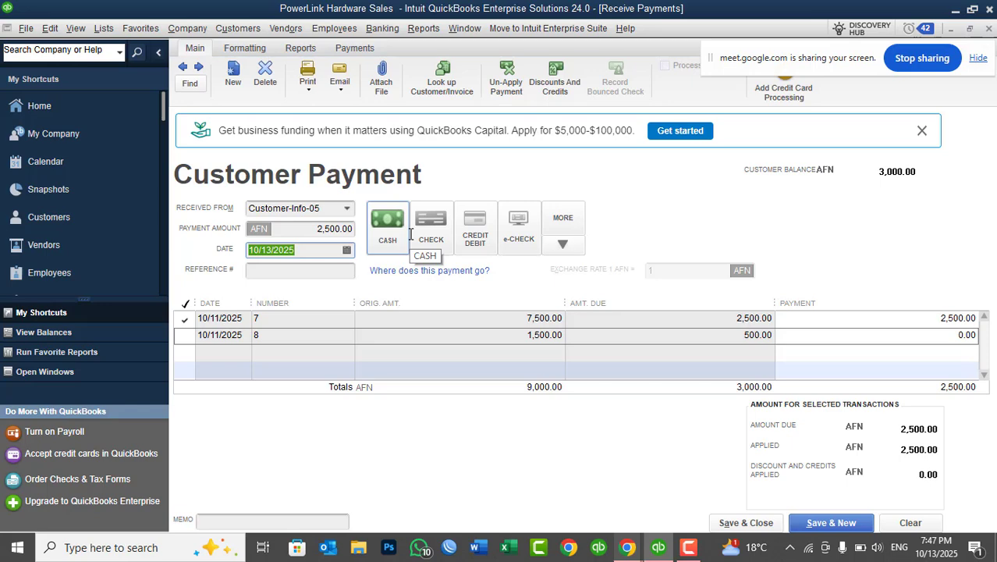
# Apply 2,000 of the payment to invoice 7 and 500 to invoice 8.
pyautogui.click(888, 318)
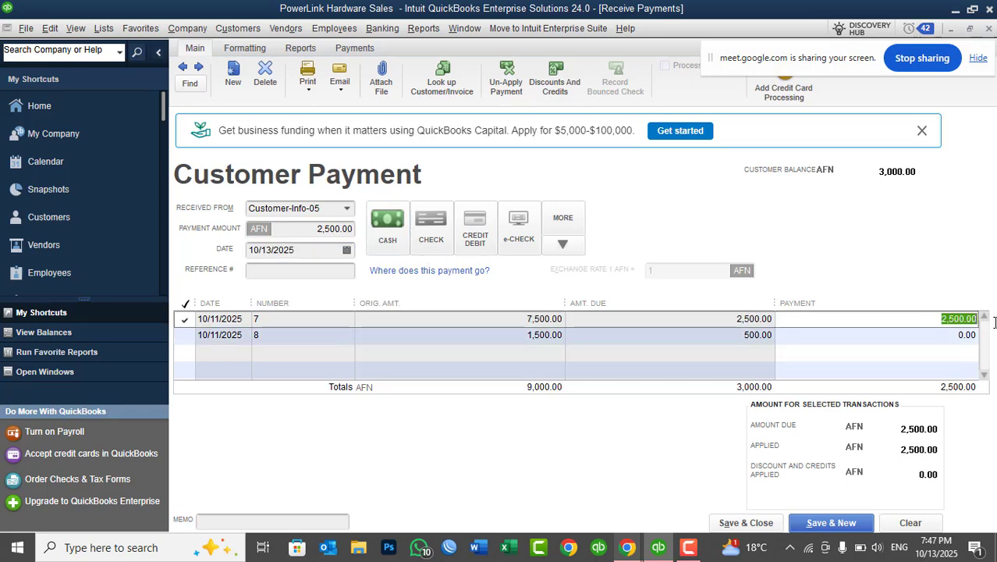
pyautogui.write('2000')
pyautogui.press('Tab')
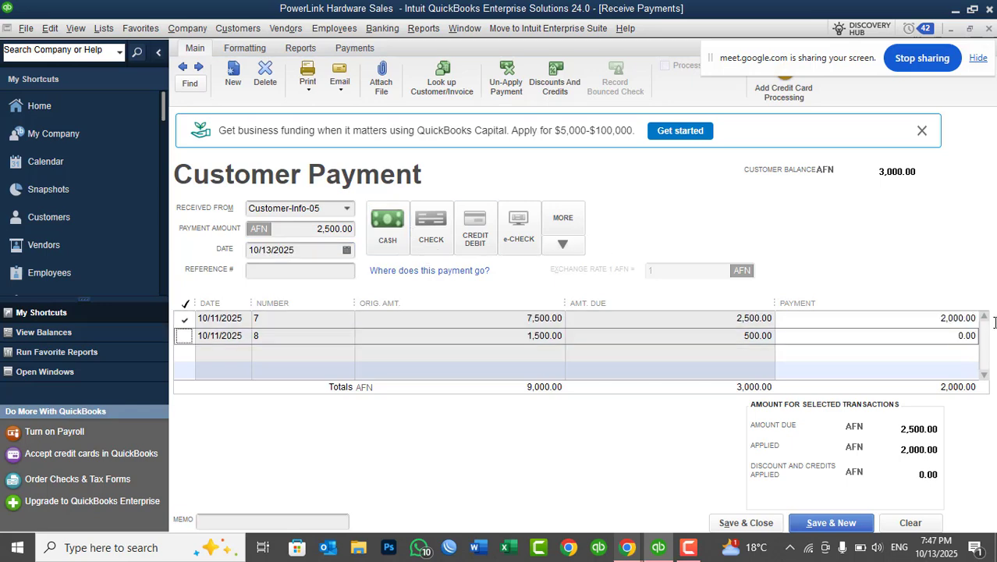
pyautogui.click(961, 336)
pyautogui.write('500')
pyautogui.press('Tab')
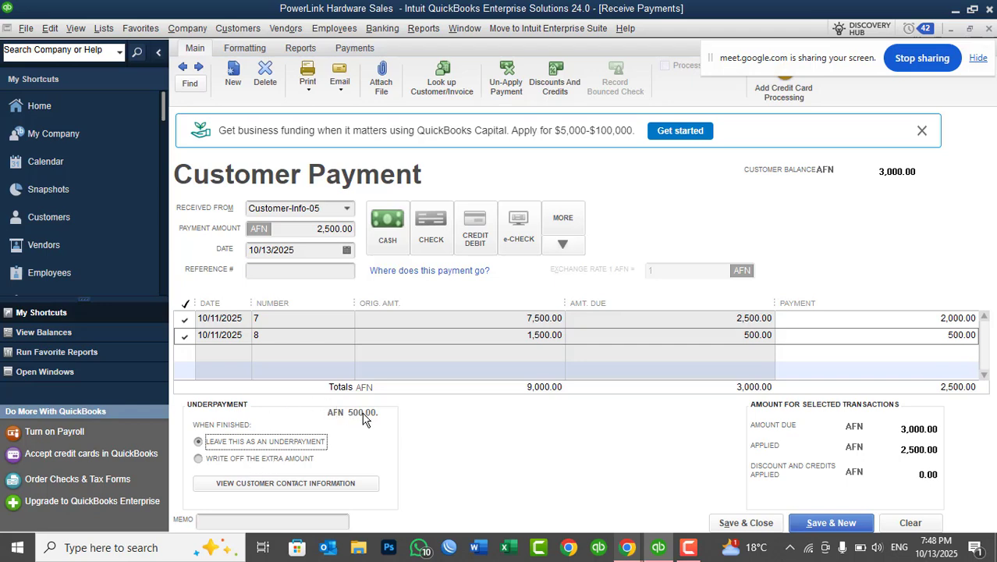
# Choose to write off the extra amount, save and close the payment, and look for a bad debt account for the write-off.
pyautogui.click(219, 463)
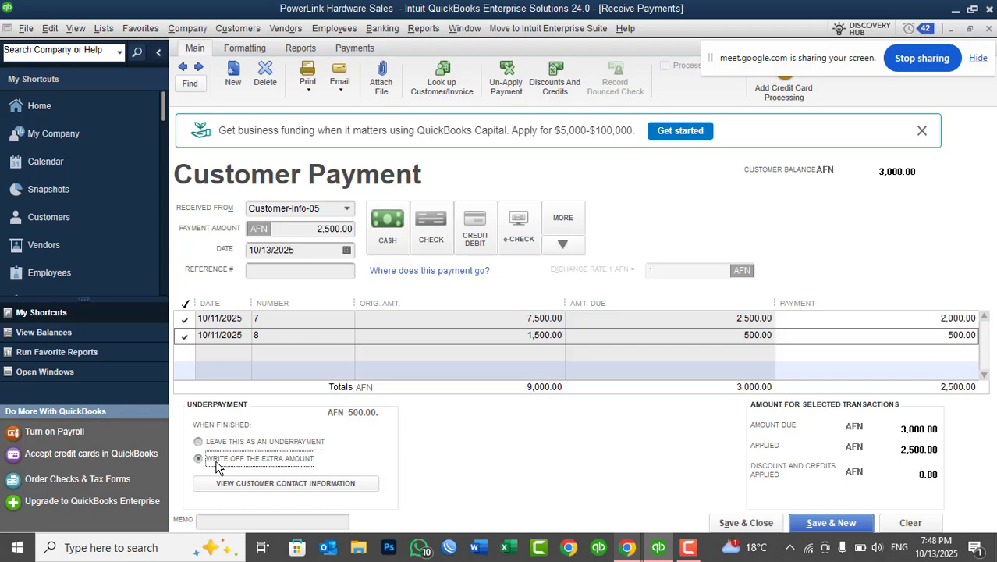
pyautogui.click(725, 528)
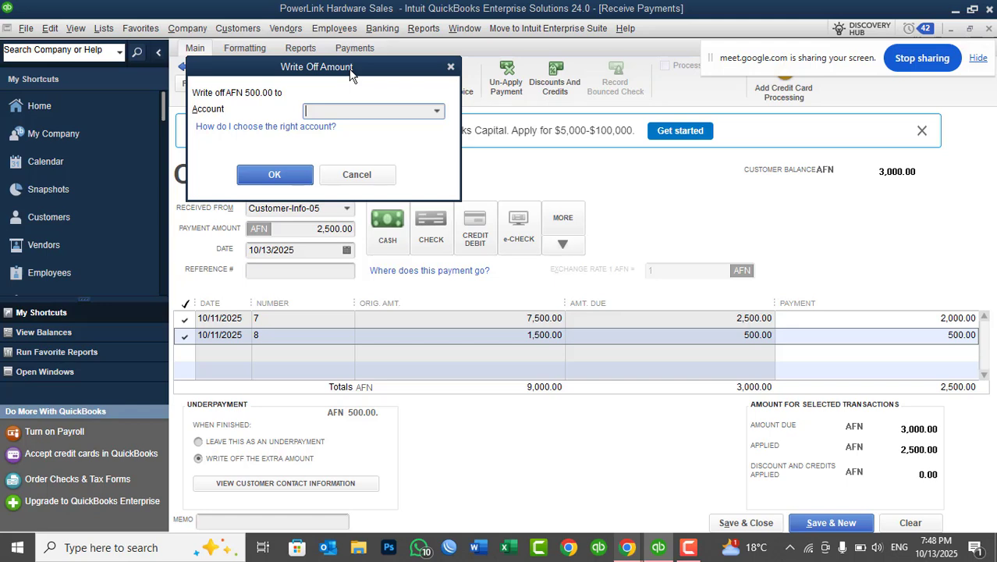
pyautogui.write('bad')
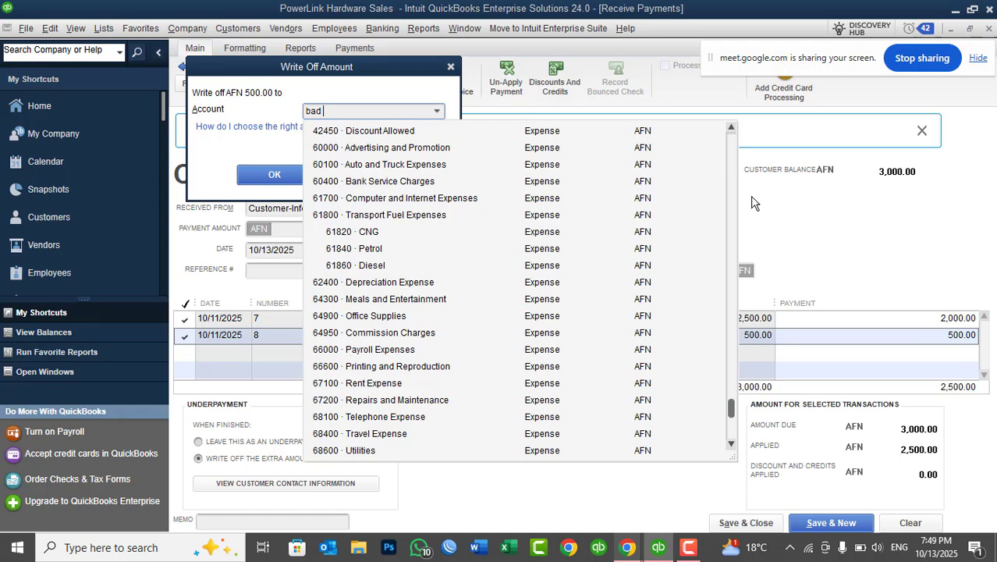
pyautogui.click(734, 146)
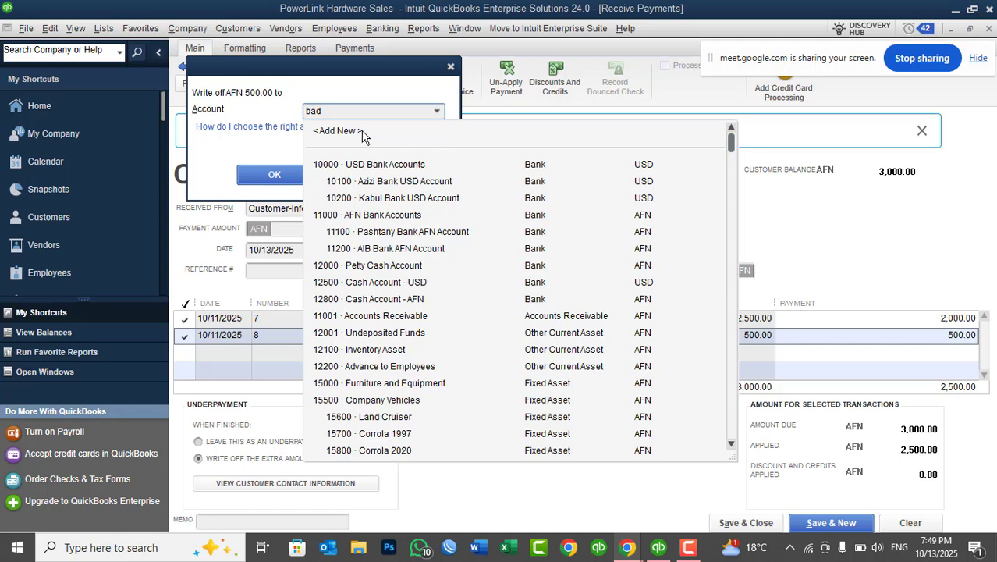
# Add an expense account numbered 66100 and named Bad debts, and write off the underpayment to it.
pyautogui.click(355, 132)
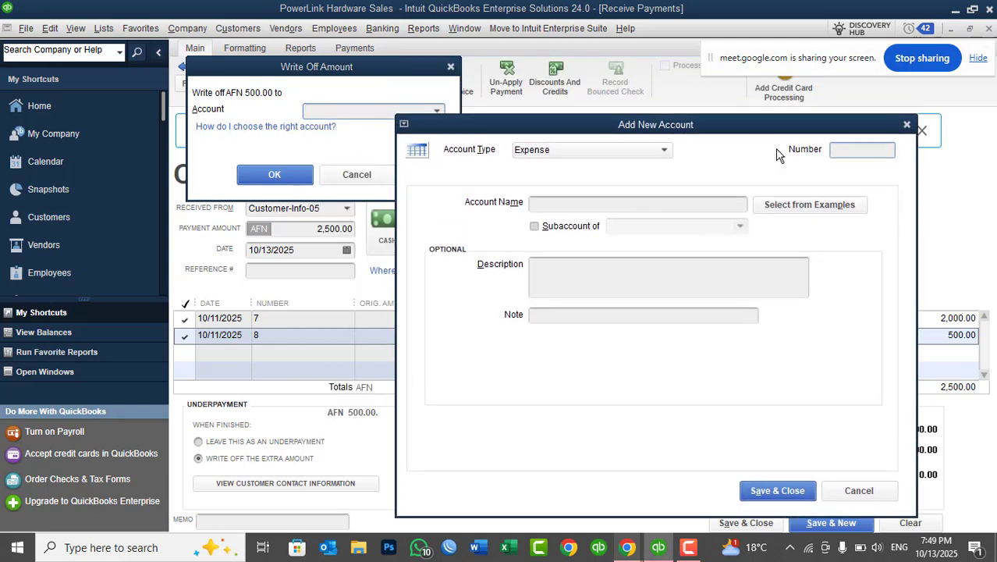
pyautogui.click(841, 151)
pyautogui.write('66100')
pyautogui.click(579, 208)
pyautogui.write('B')
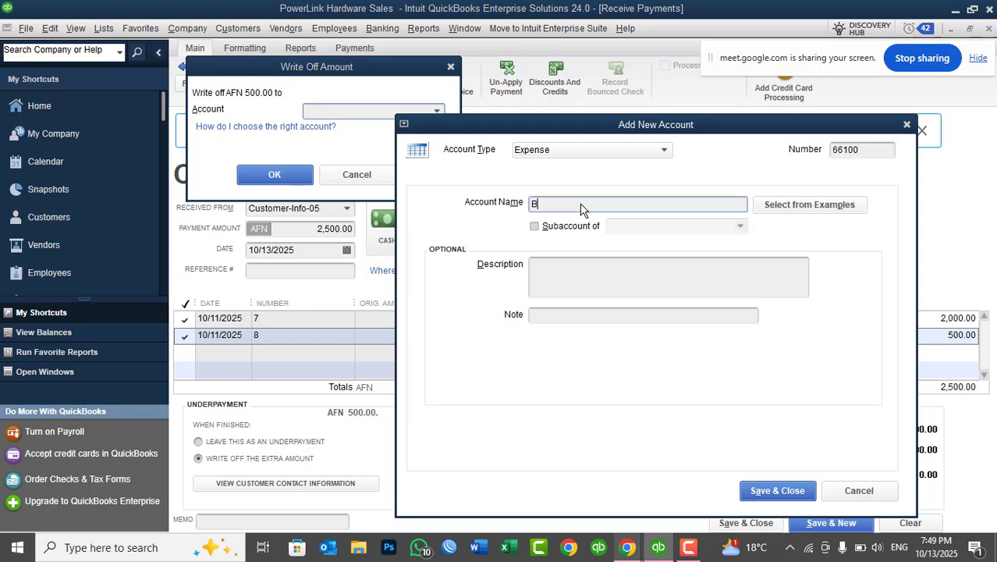
pyautogui.write('ad debts')
pyautogui.click(785, 489)
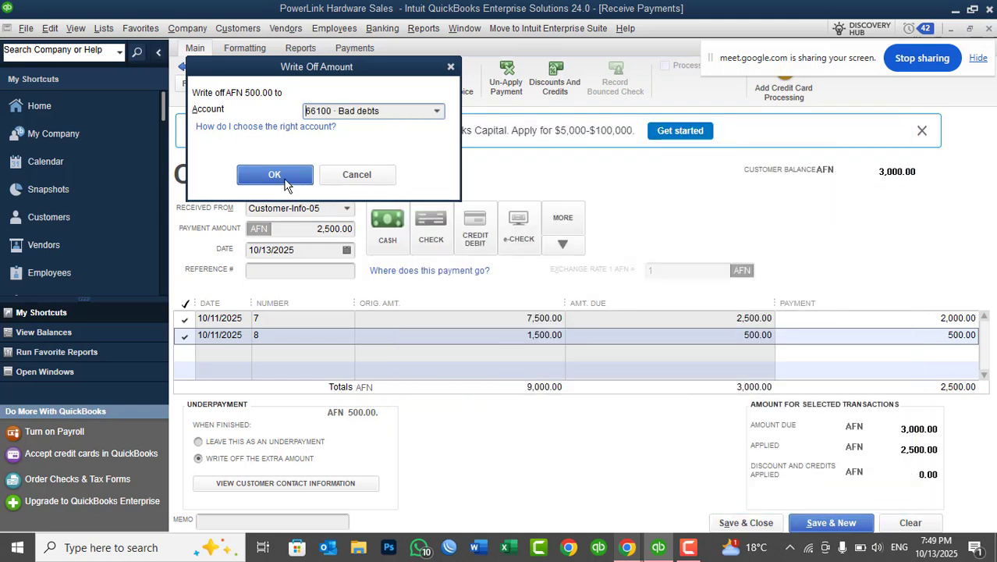
pyautogui.click(274, 177)
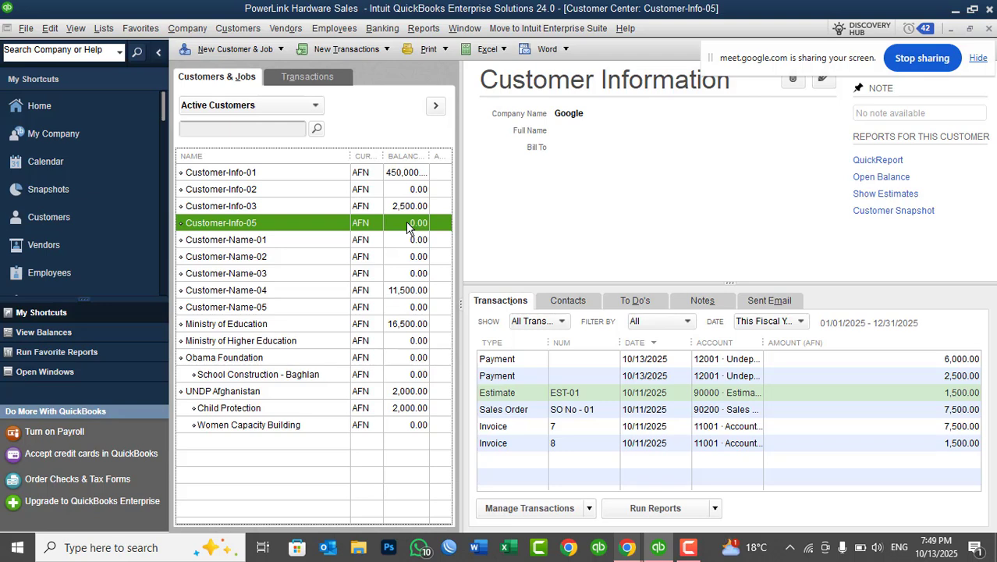
# Open the standard Profit & Loss report to check the bad debts expense, and close the report.
pyautogui.click(424, 28)
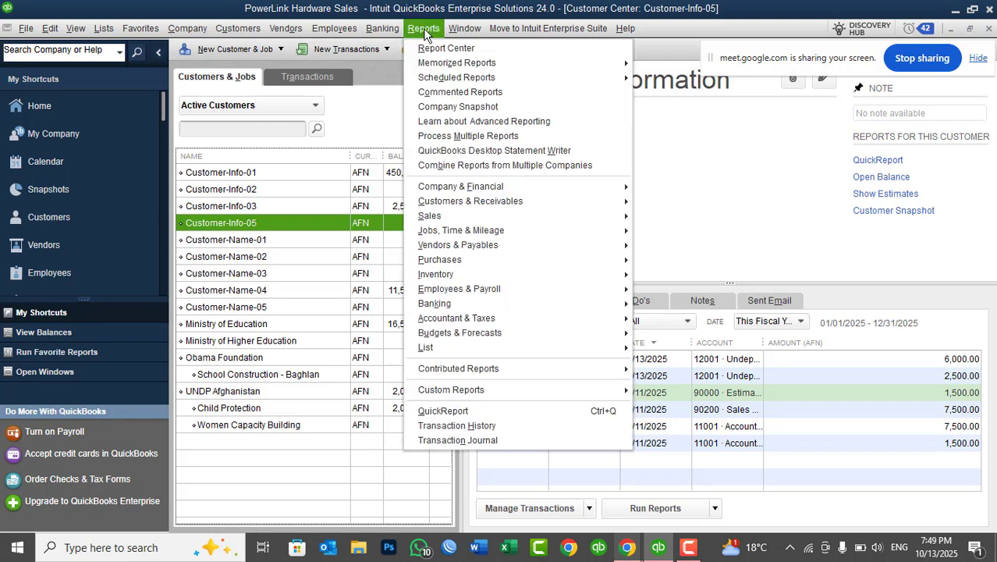
pyautogui.moveTo(473, 186)
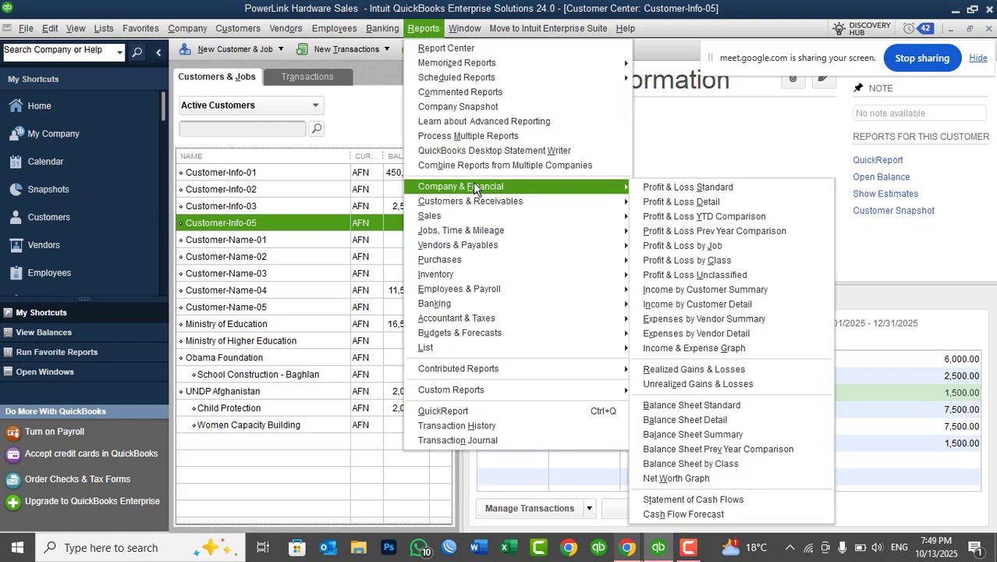
pyautogui.click(755, 198)
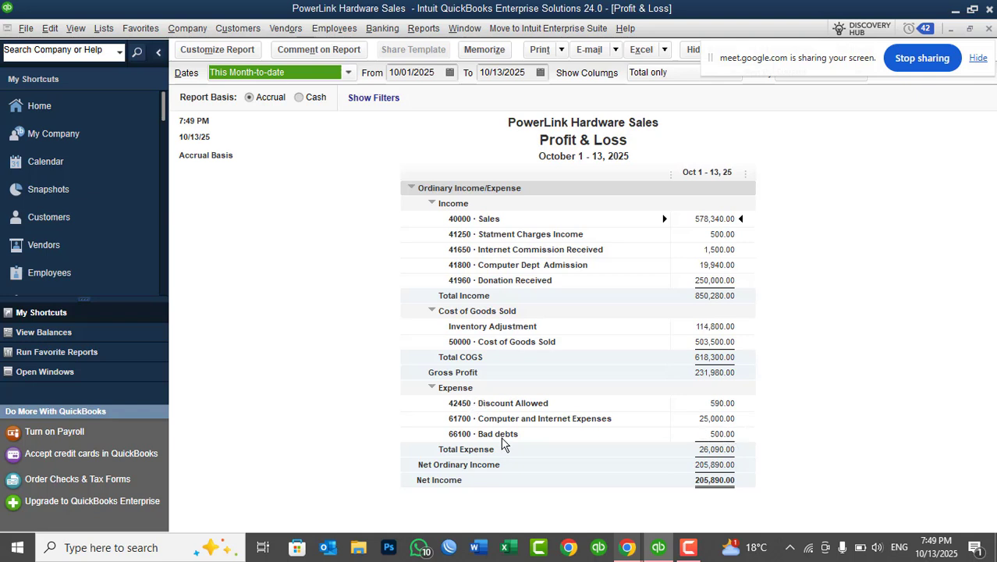
pyautogui.click(989, 29)
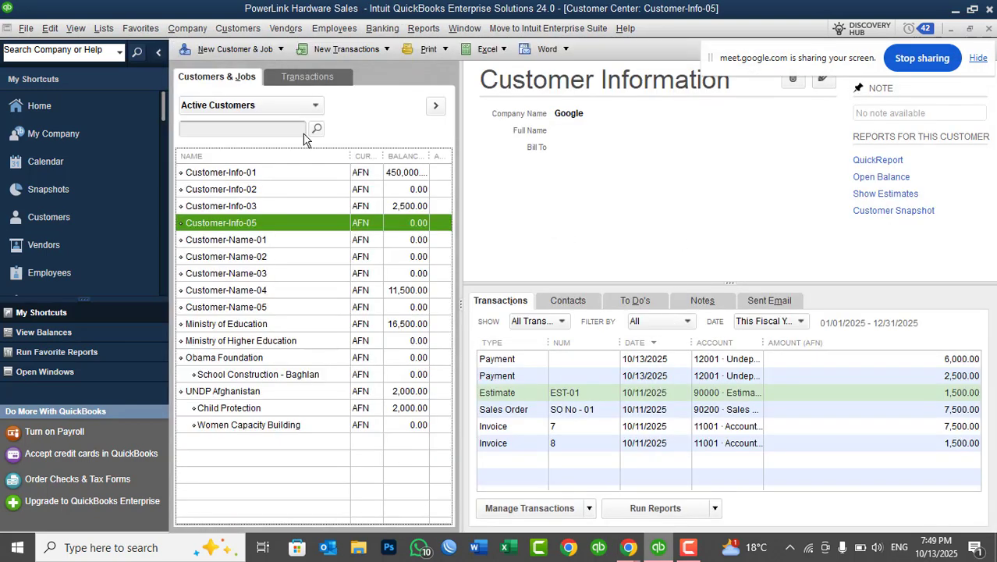
pyautogui.click(236, 29)
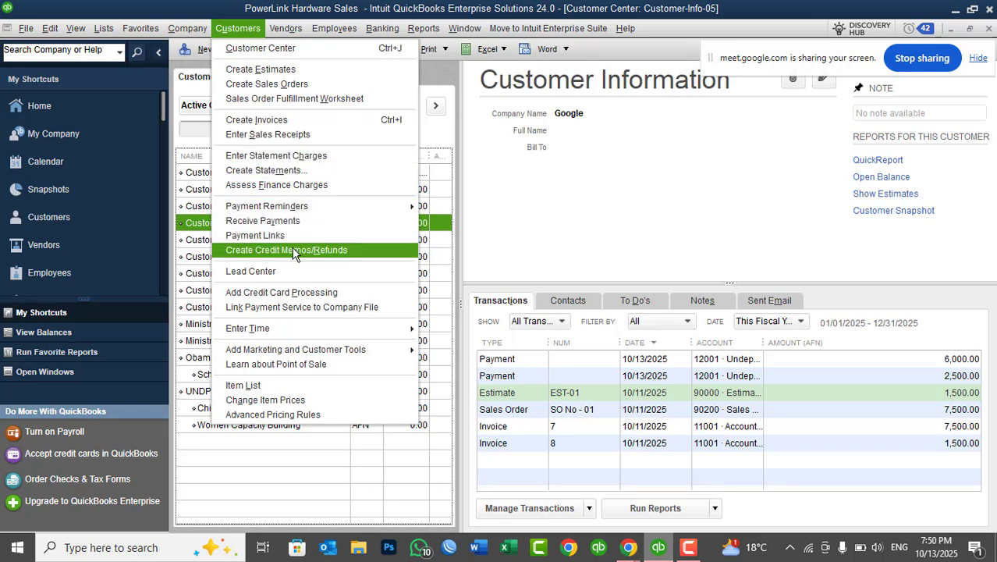
pyautogui.click(667, 550)
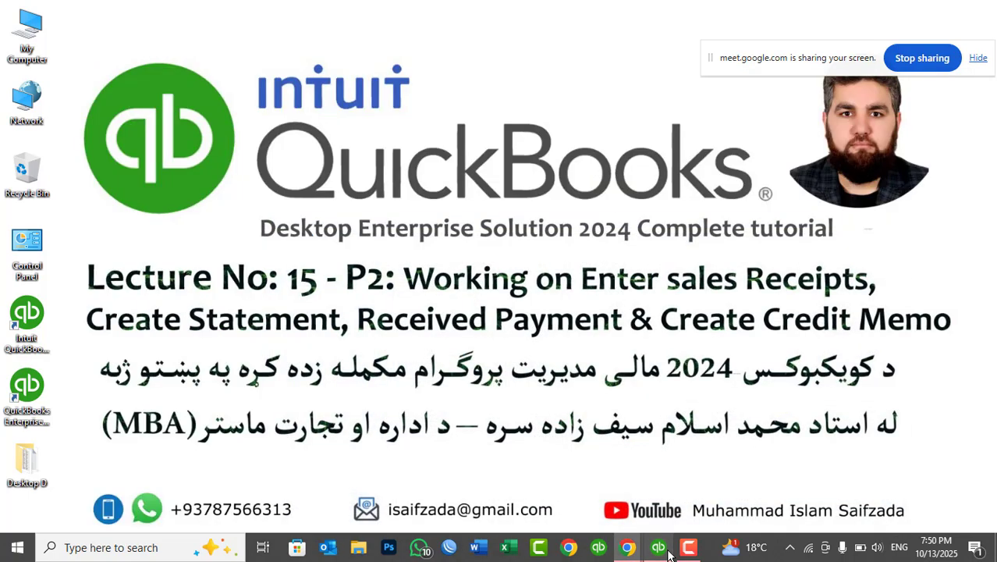
pyautogui.rightClick(519, 238)
pyautogui.click(545, 281)
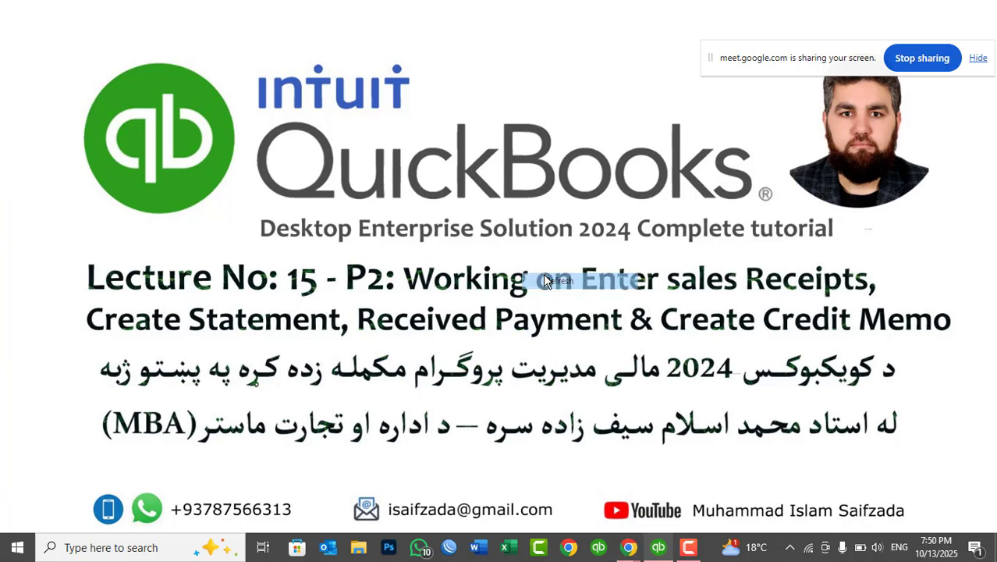